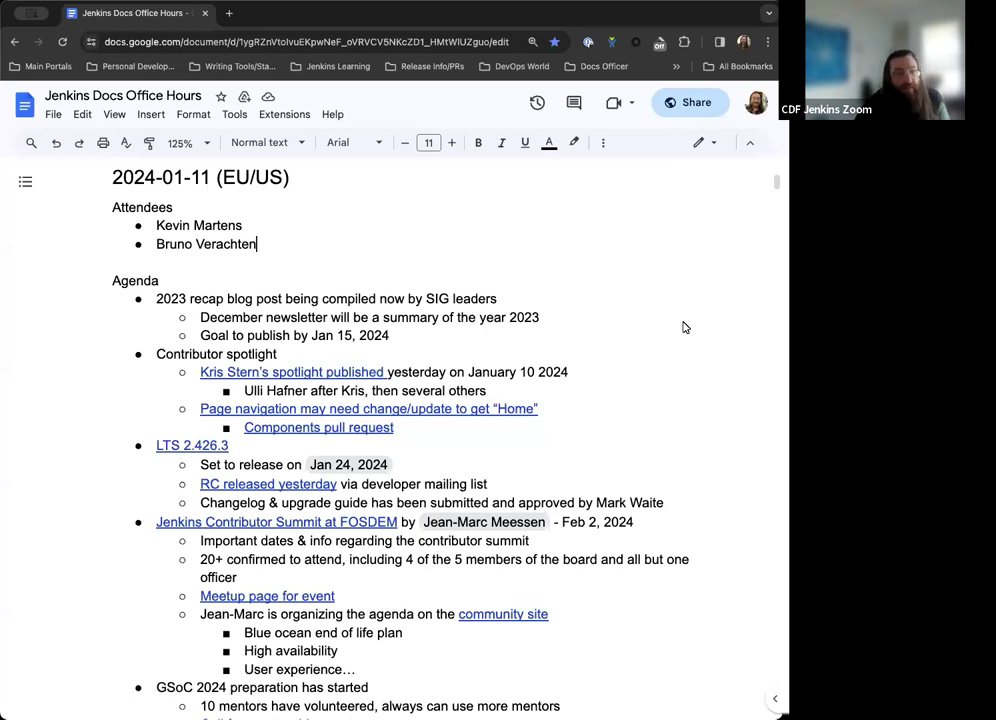
- Read through the 2024-01-11 (EU/US) agenda from the attendees list to the item on updating the Twitter link
{"action": "scroll", "coordinate": [685, 327], "scroll_direction": "down", "scroll_amount": 2}
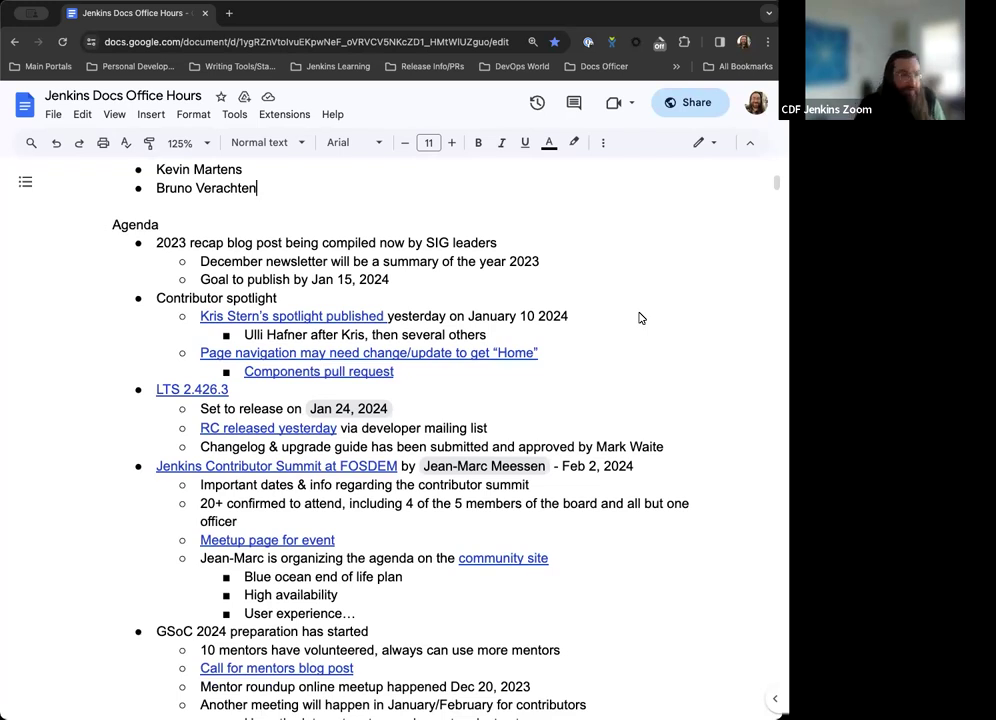
{"action": "scroll", "coordinate": [641, 318], "scroll_direction": "down", "scroll_amount": 1}
{"action": "scroll", "coordinate": [641, 318], "scroll_direction": "down", "scroll_amount": 1}
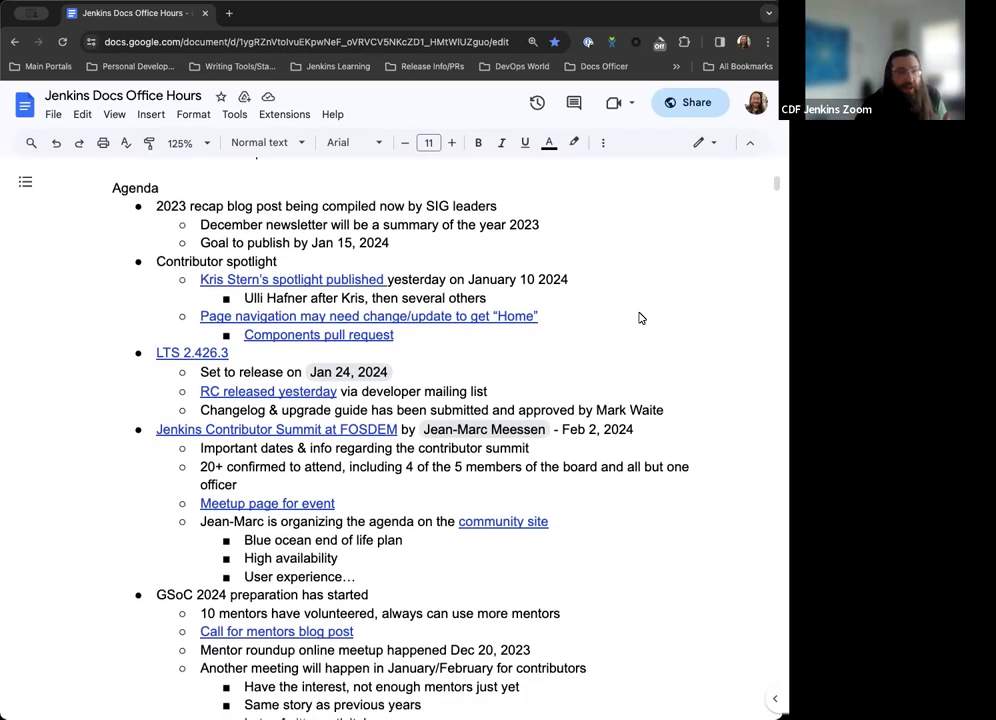
{"action": "scroll", "coordinate": [646, 295], "scroll_direction": "down", "scroll_amount": 1}
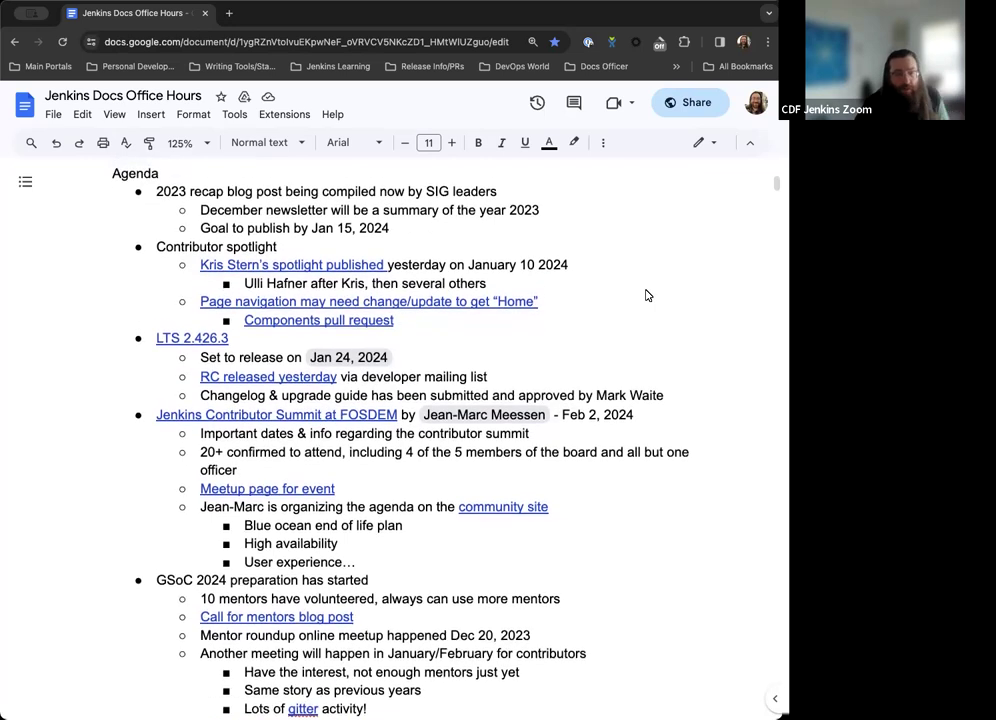
{"action": "scroll", "coordinate": [646, 295], "scroll_direction": "down", "scroll_amount": 1}
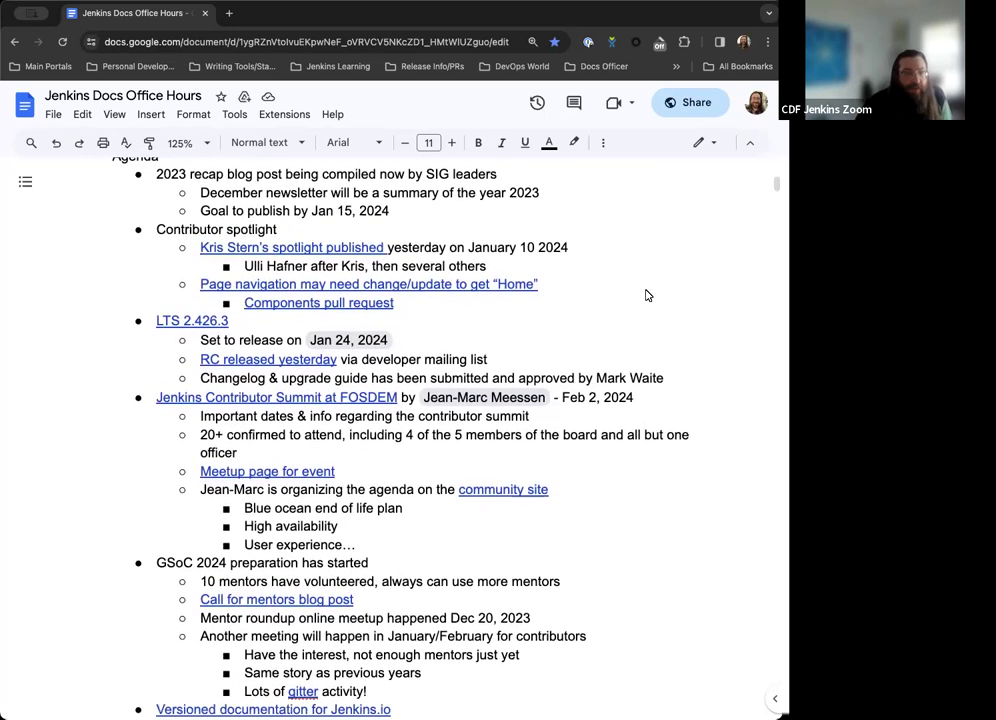
{"action": "scroll", "coordinate": [646, 295], "scroll_direction": "down", "scroll_amount": 3}
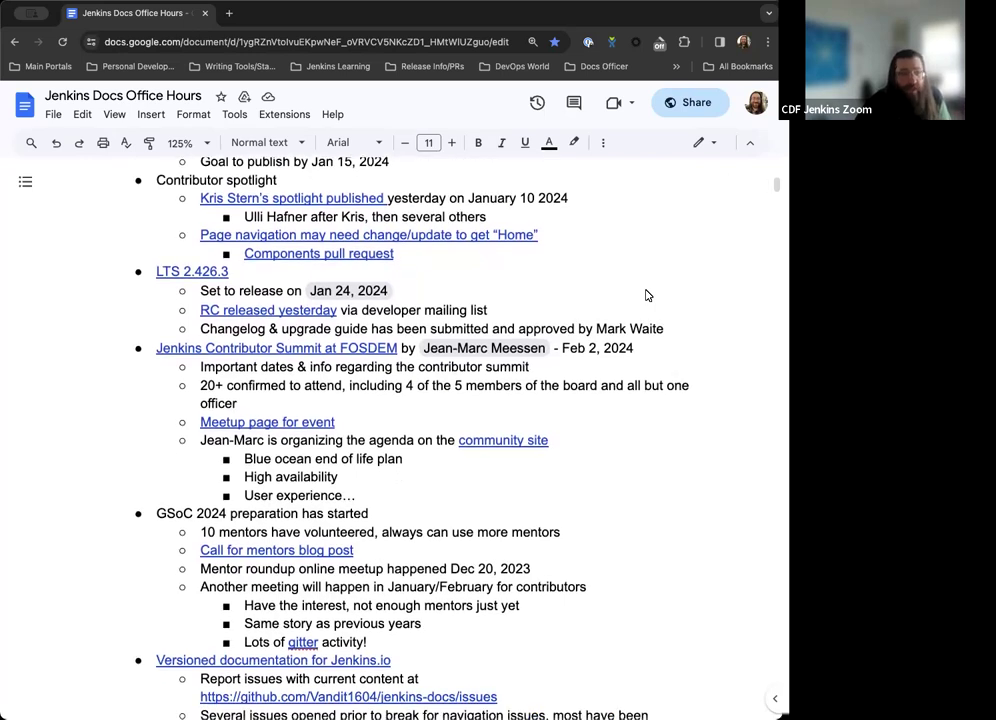
{"action": "scroll", "coordinate": [646, 295], "scroll_direction": "down", "scroll_amount": 3}
{"action": "scroll", "coordinate": [646, 295], "scroll_direction": "down", "scroll_amount": 8}
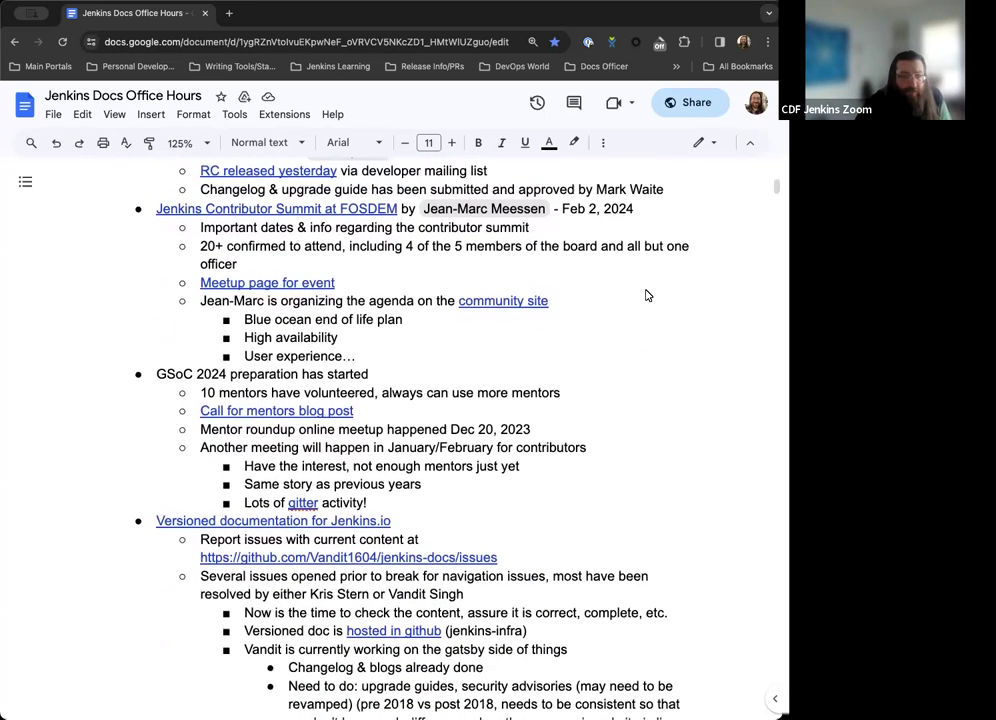
{"action": "scroll", "coordinate": [646, 295], "scroll_direction": "down", "scroll_amount": 2}
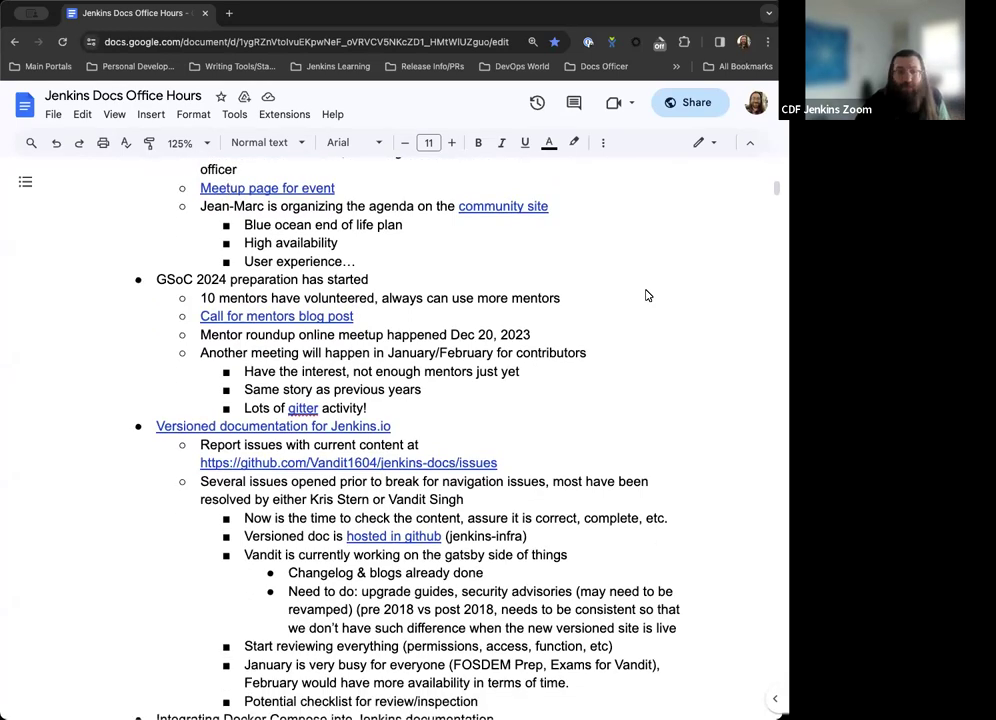
{"action": "scroll", "coordinate": [646, 295], "scroll_direction": "down", "scroll_amount": 9}
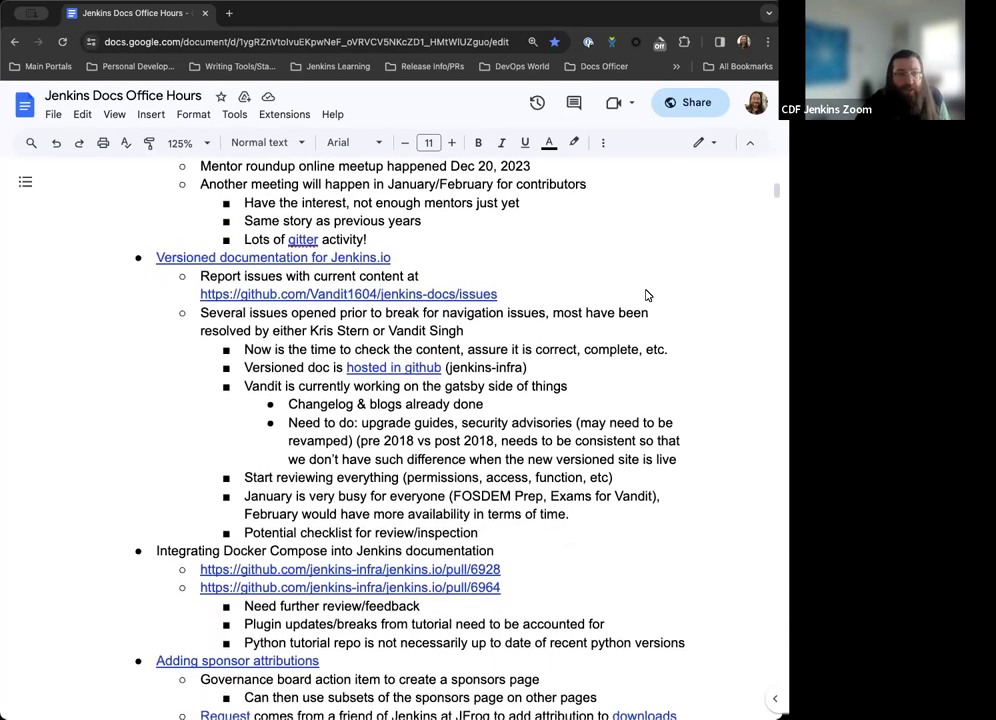
{"action": "scroll", "coordinate": [646, 295], "scroll_direction": "down", "scroll_amount": 6}
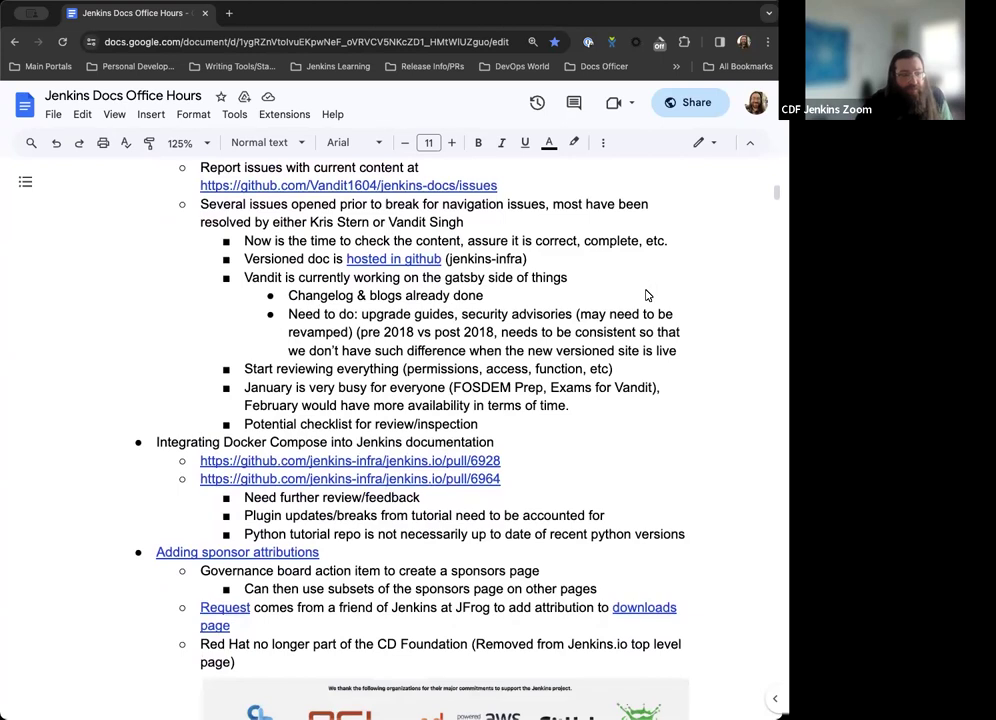
{"action": "scroll", "coordinate": [646, 295], "scroll_direction": "down", "scroll_amount": 8}
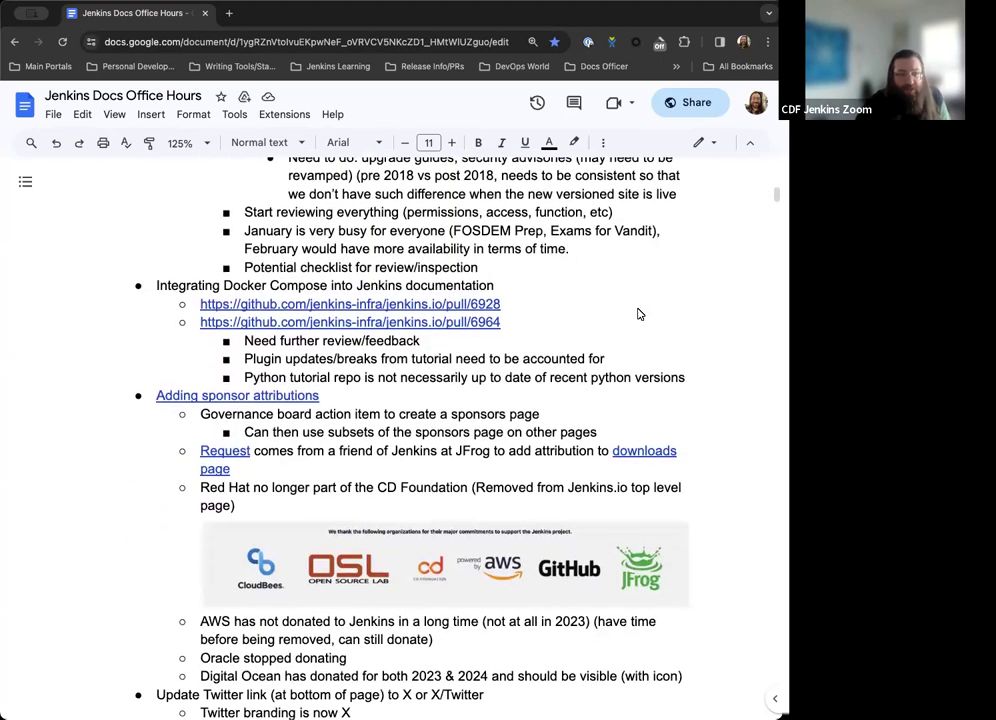
{"action": "scroll", "coordinate": [640, 314], "scroll_direction": "down", "scroll_amount": 3}
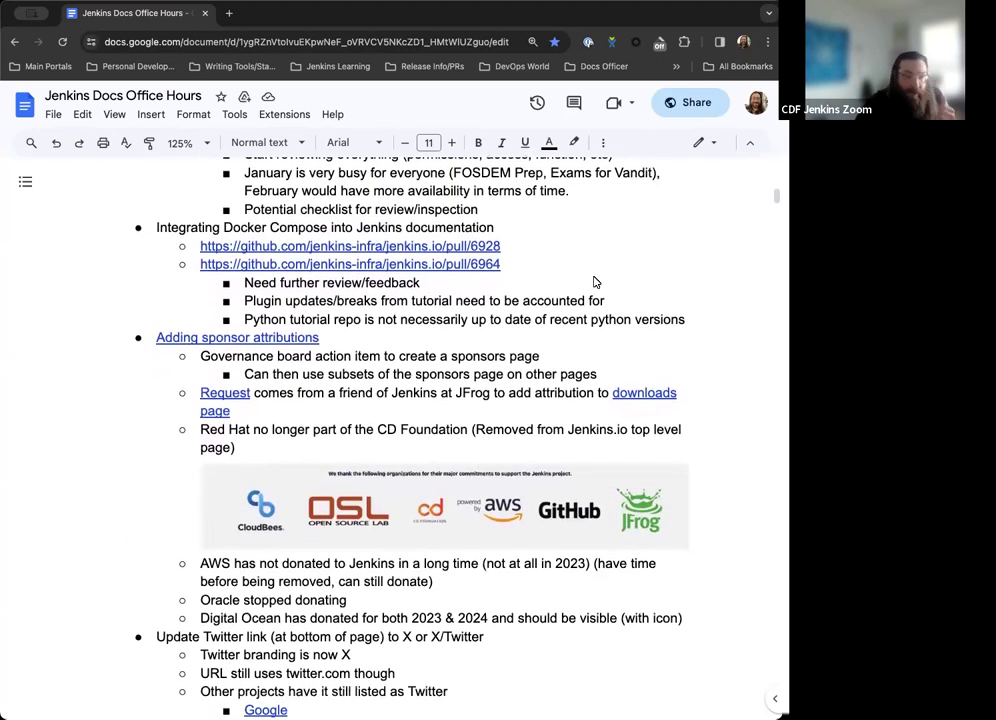
{"action": "scroll", "coordinate": [593, 283], "scroll_direction": "down", "scroll_amount": 5}
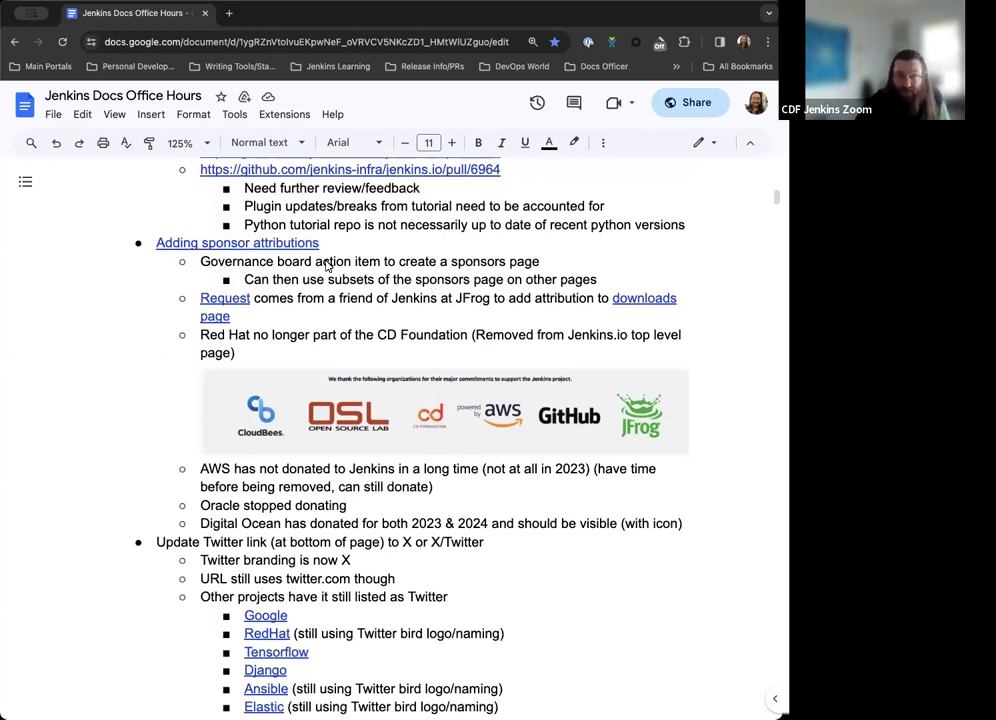
{"action": "scroll", "coordinate": [352, 440], "scroll_direction": "down", "scroll_amount": 10}
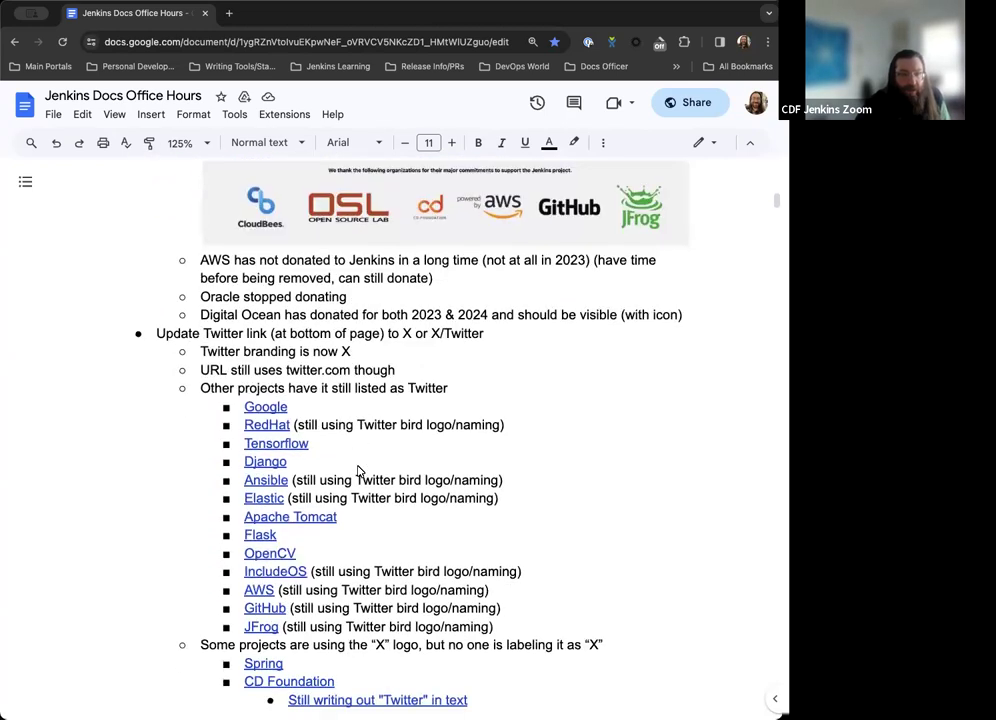
{"action": "scroll", "coordinate": [345, 436], "scroll_direction": "down", "scroll_amount": 4}
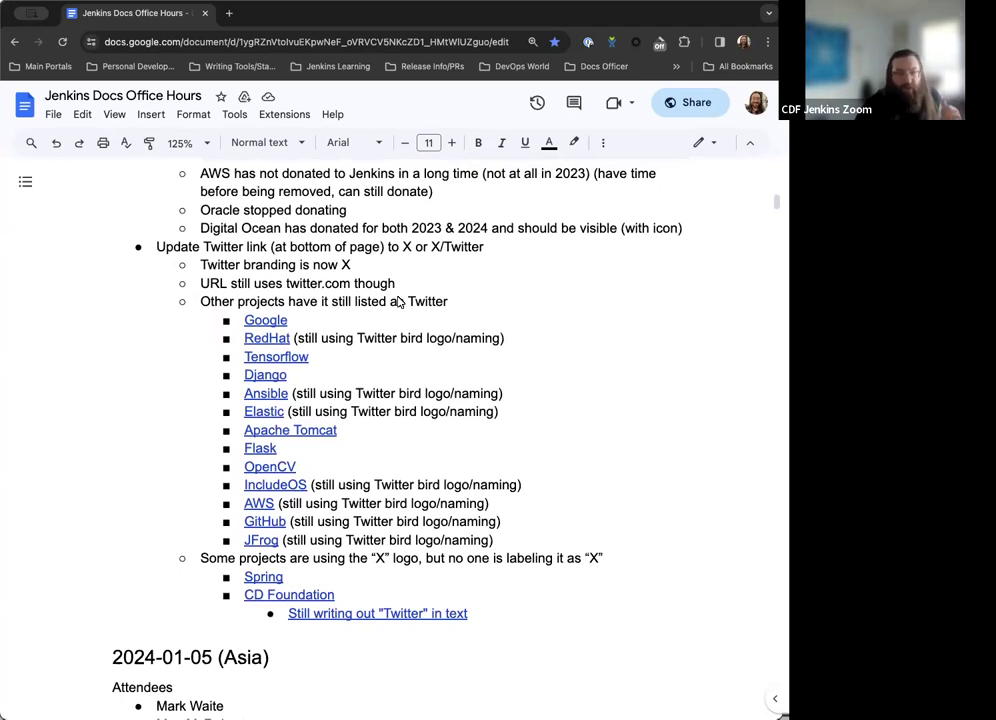
- Return to the start of the 2024-01-11 agenda and review the 2023 recap blog post and contributor spotlight items
{"action": "scroll", "coordinate": [398, 302], "scroll_direction": "up", "scroll_amount": 15}
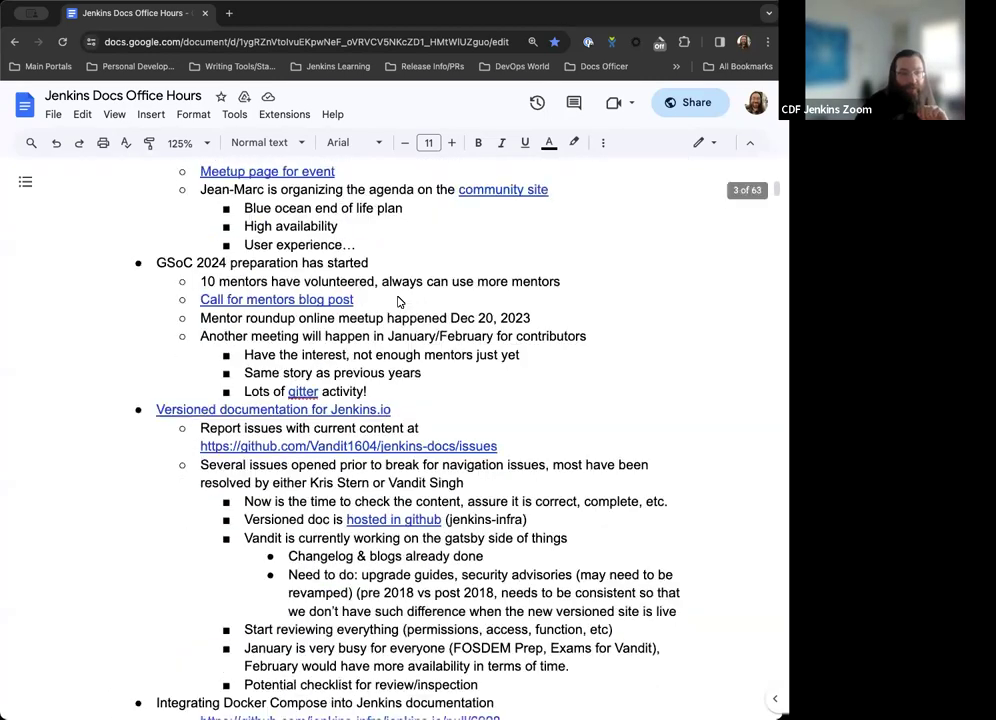
{"action": "scroll", "coordinate": [398, 302], "scroll_direction": "up", "scroll_amount": 2}
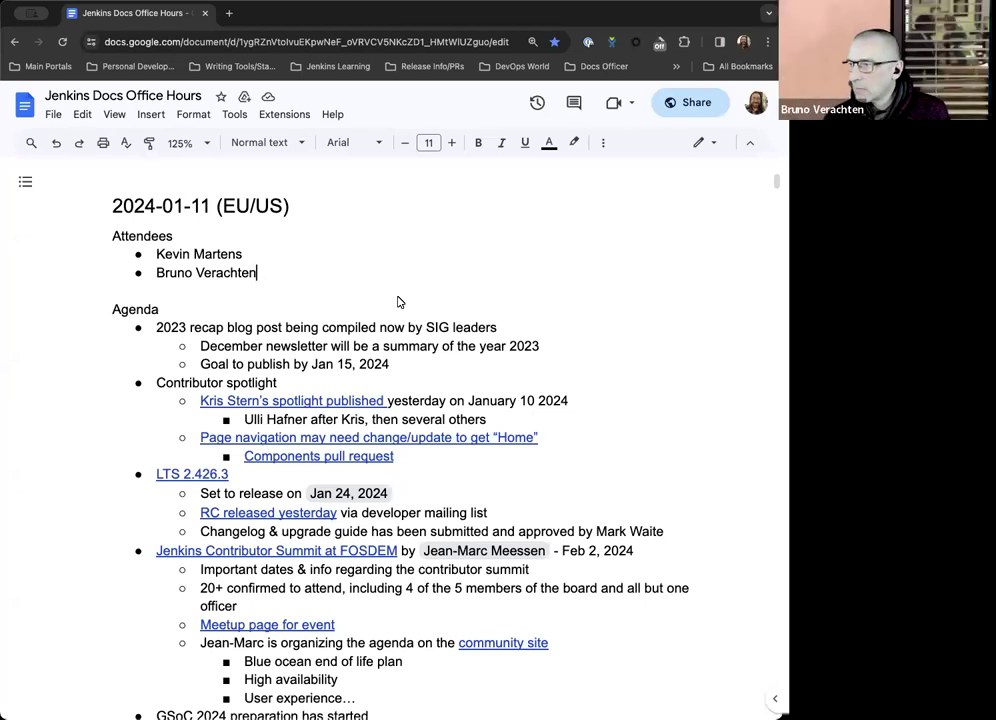
{"action": "scroll", "coordinate": [398, 302], "scroll_direction": "down", "scroll_amount": 1}
{"action": "scroll", "coordinate": [398, 302], "scroll_direction": "down", "scroll_amount": 1}
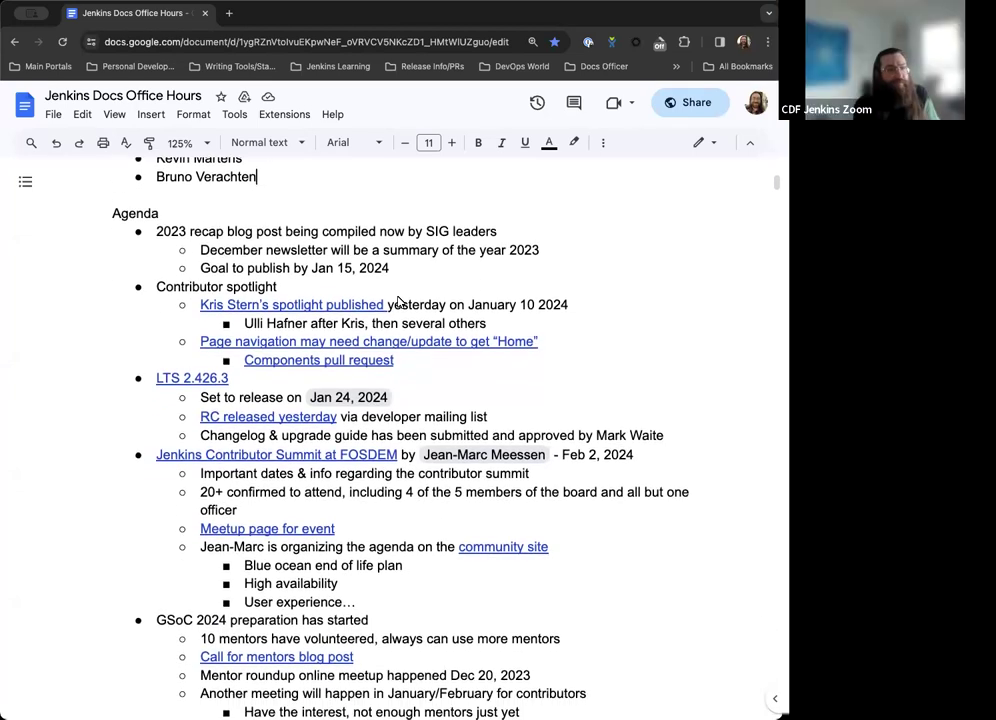
{"action": "scroll", "coordinate": [396, 295], "scroll_direction": "down", "scroll_amount": 1}
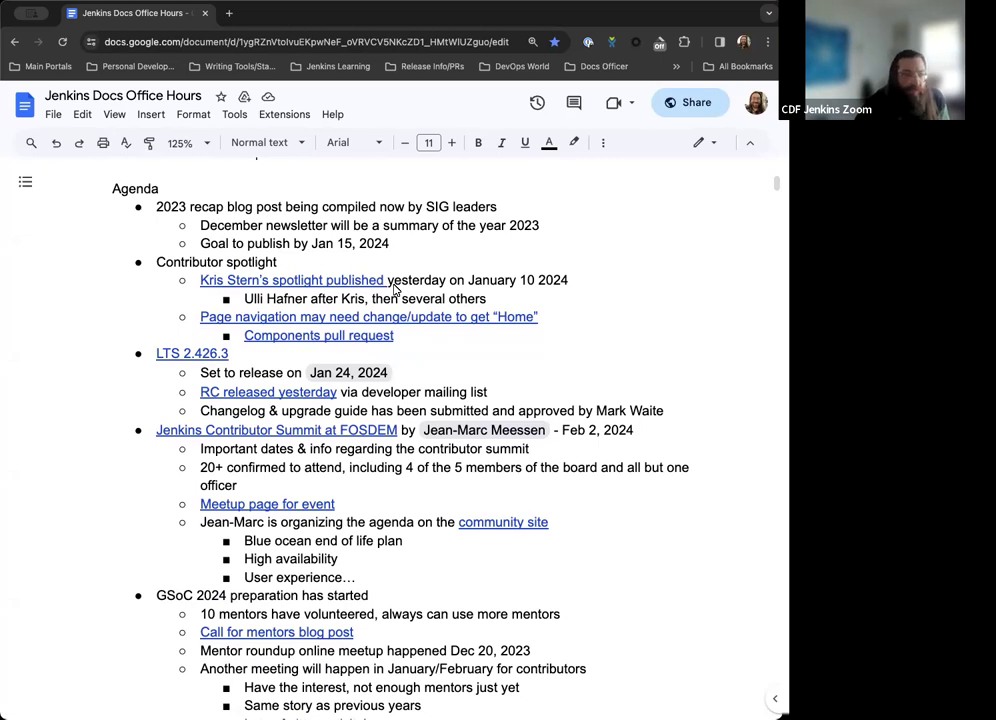
{"action": "scroll", "coordinate": [395, 292], "scroll_direction": "down", "scroll_amount": 1}
{"action": "scroll", "coordinate": [455, 289], "scroll_direction": "up", "scroll_amount": 1}
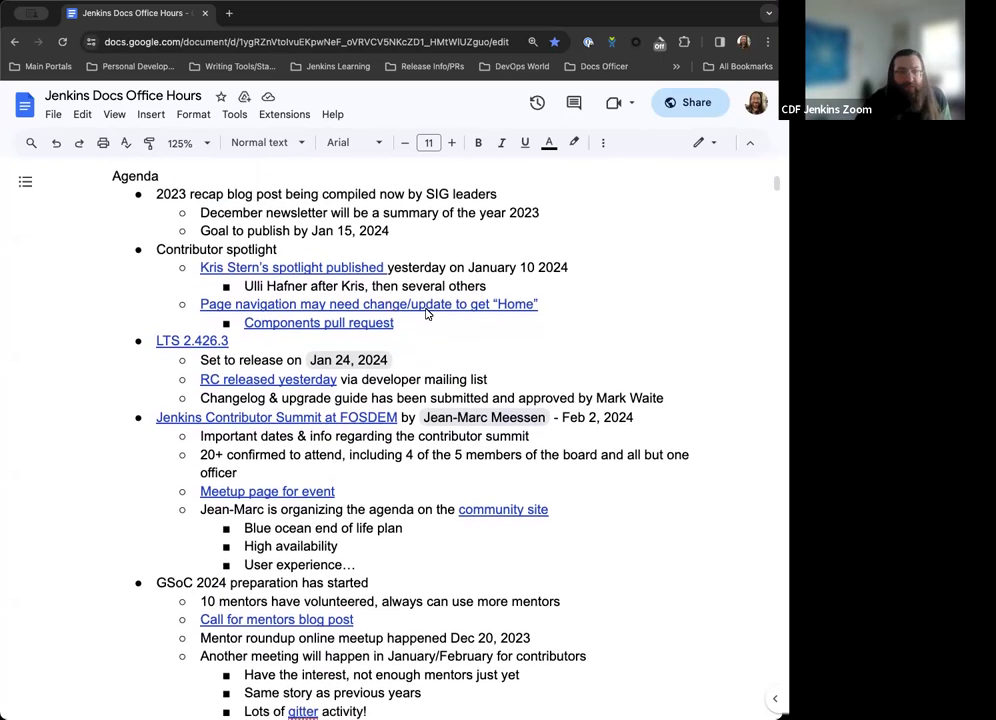
{"action": "scroll", "coordinate": [427, 314], "scroll_direction": "down", "scroll_amount": 1}
{"action": "scroll", "coordinate": [335, 245], "scroll_direction": "down", "scroll_amount": 1}
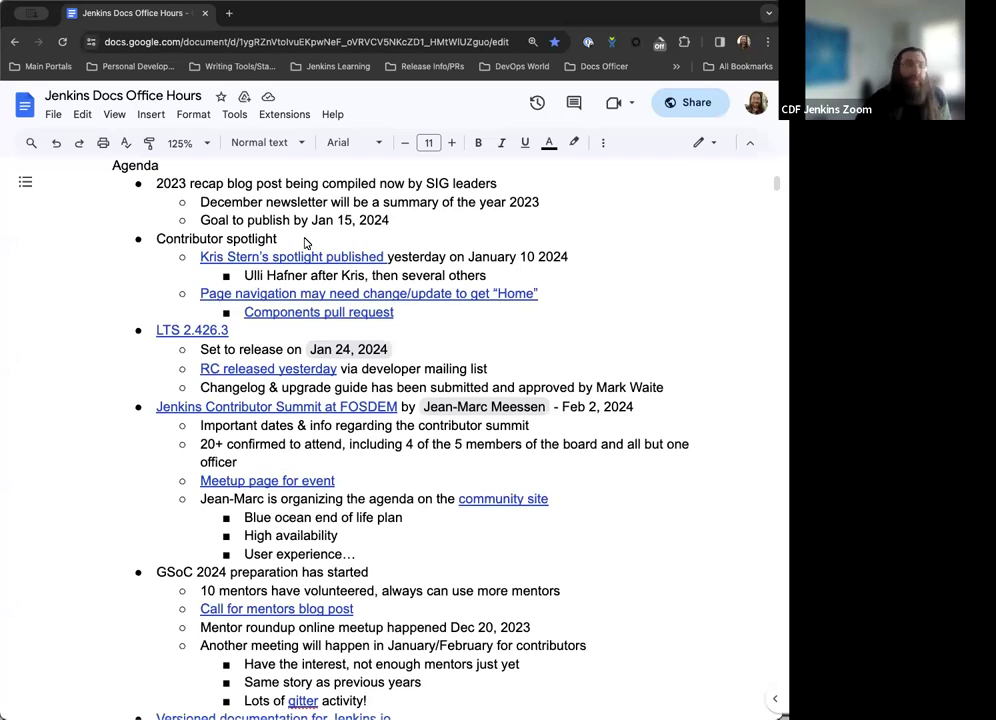
{"action": "scroll", "coordinate": [356, 238], "scroll_direction": "down", "scroll_amount": 1}
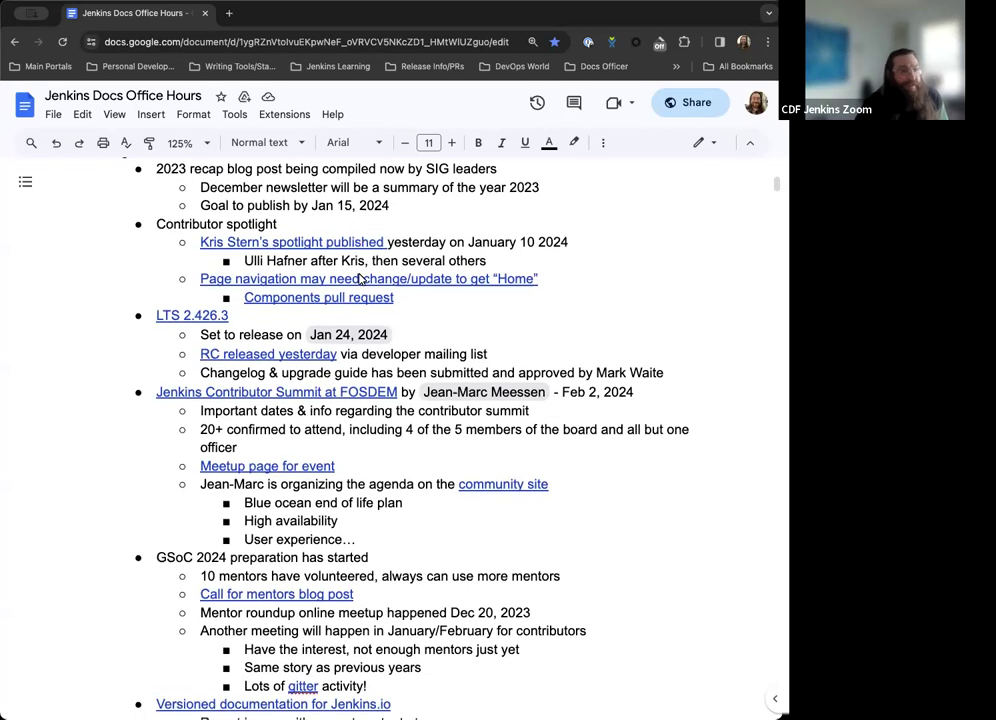
{"action": "scroll", "coordinate": [362, 279], "scroll_direction": "down", "scroll_amount": 1}
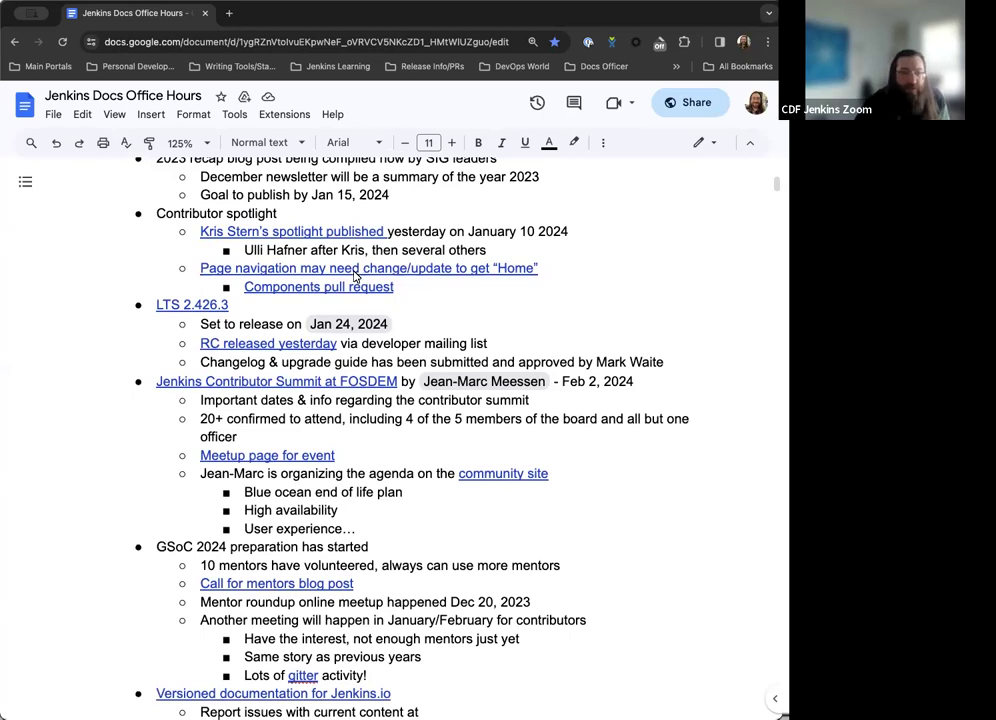
- Open the published contributor spotlight linked in the agenda, then go back to its Contributor Spotlight overview page and look it over
{"action": "left_click", "coordinate": [329, 231]}
{"action": "left_click", "coordinate": [292, 258]}
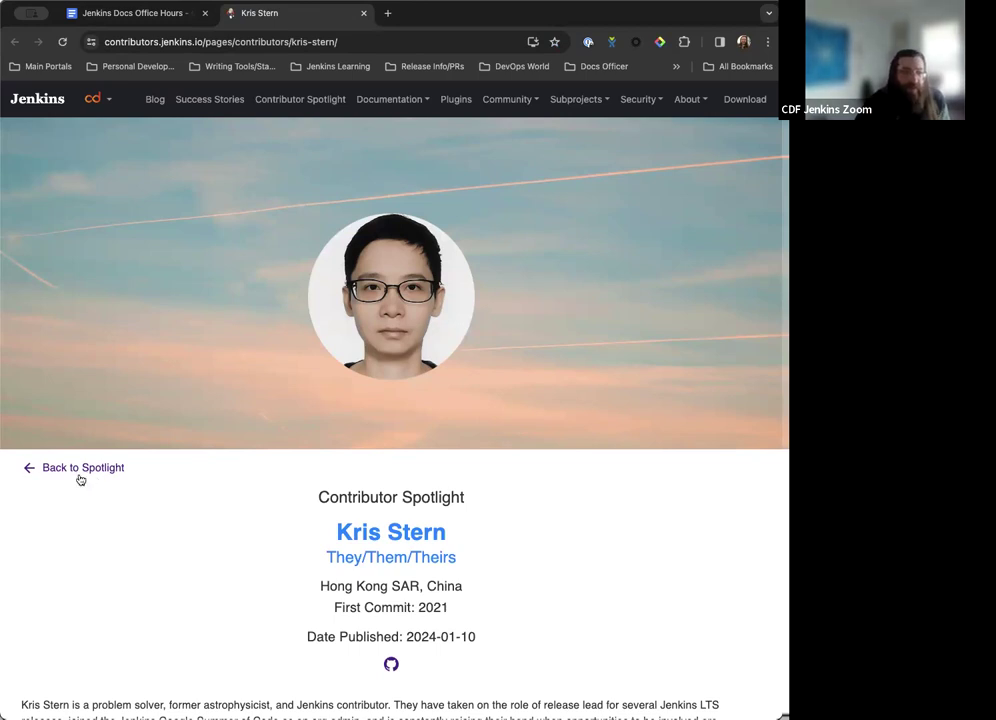
{"action": "left_click", "coordinate": [80, 472]}
{"action": "scroll", "coordinate": [332, 507], "scroll_direction": "down", "scroll_amount": 3}
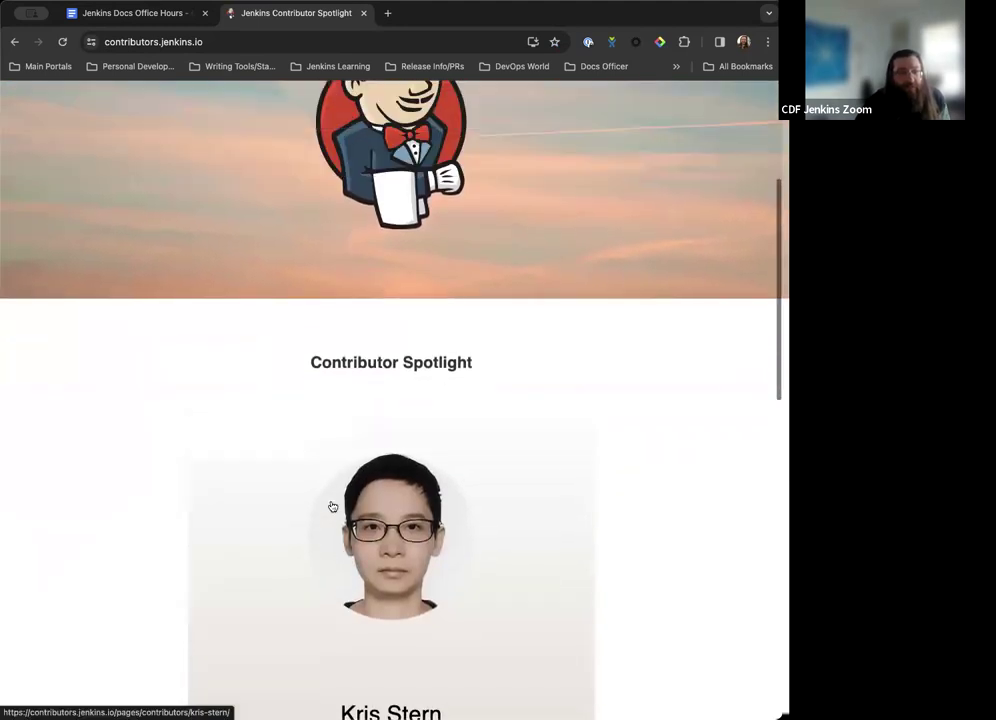
{"action": "scroll", "coordinate": [331, 507], "scroll_direction": "up", "scroll_amount": 3}
- Return to the meeting notes and open the linked Components pull request about the page navigation
{"action": "left_click", "coordinate": [130, 14]}
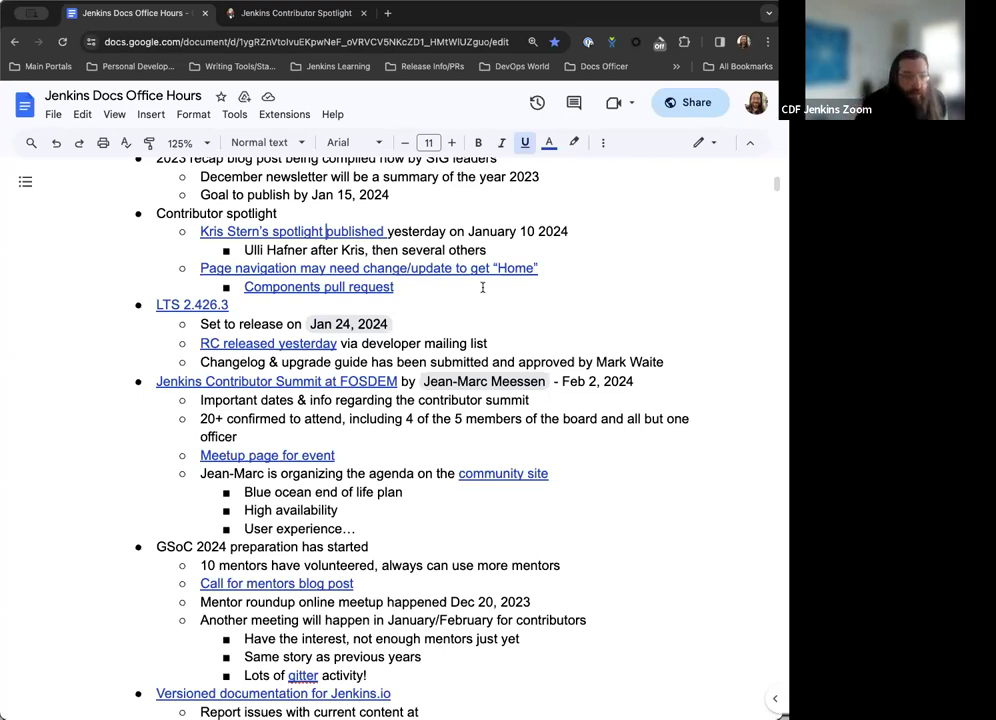
{"action": "scroll", "coordinate": [488, 284], "scroll_direction": "down", "scroll_amount": 1}
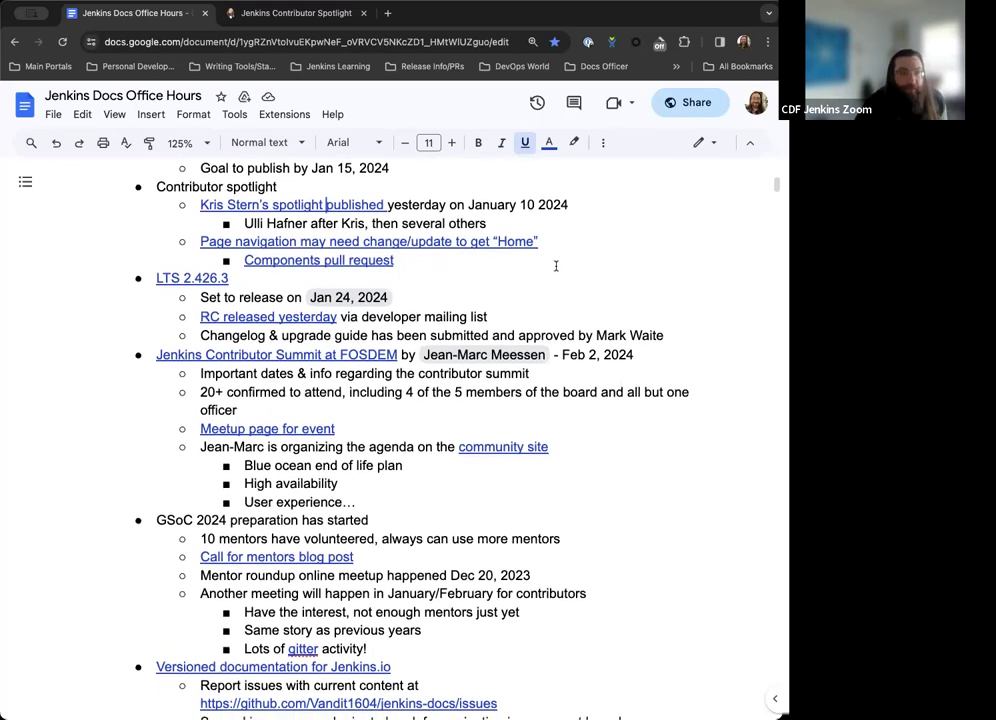
{"action": "scroll", "coordinate": [553, 267], "scroll_direction": "up", "scroll_amount": 2}
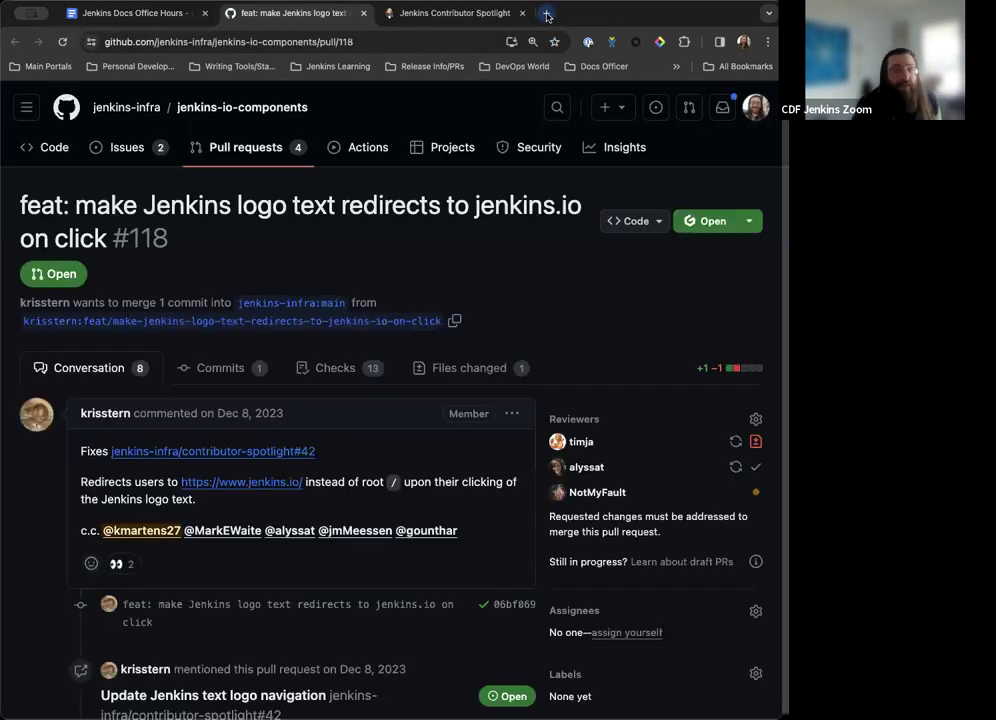
- Open jenkins.io in a new tab and check where the Jenkins logo leads from the Blog page
{"action": "left_click", "coordinate": [547, 14]}
{"action": "type", "text": "jenkins.i"}
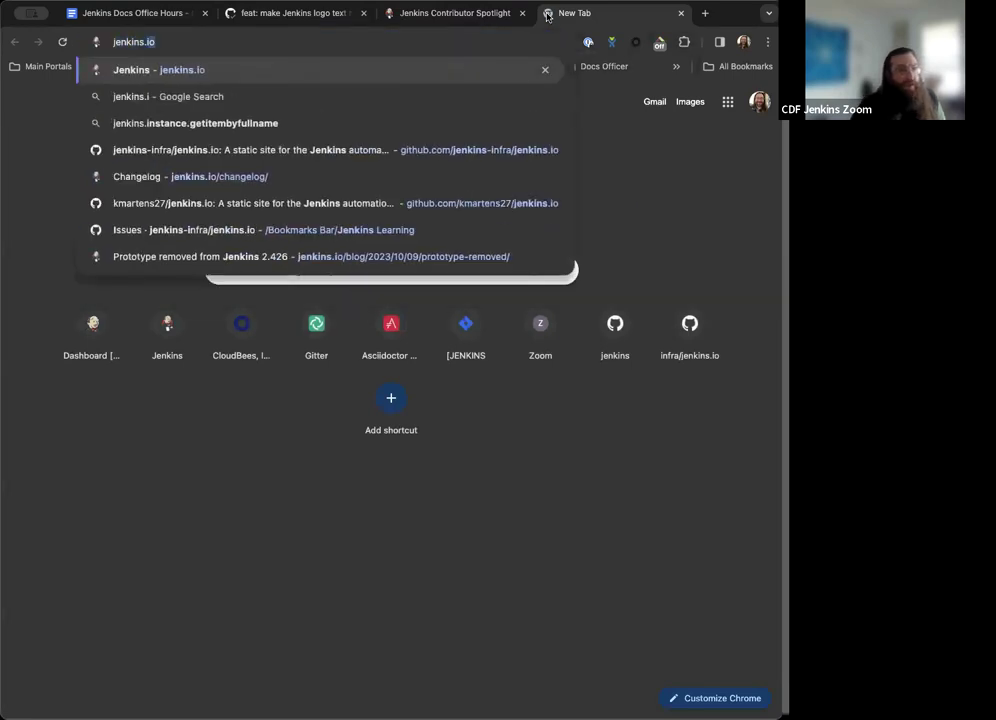
{"action": "key", "text": "Return"}
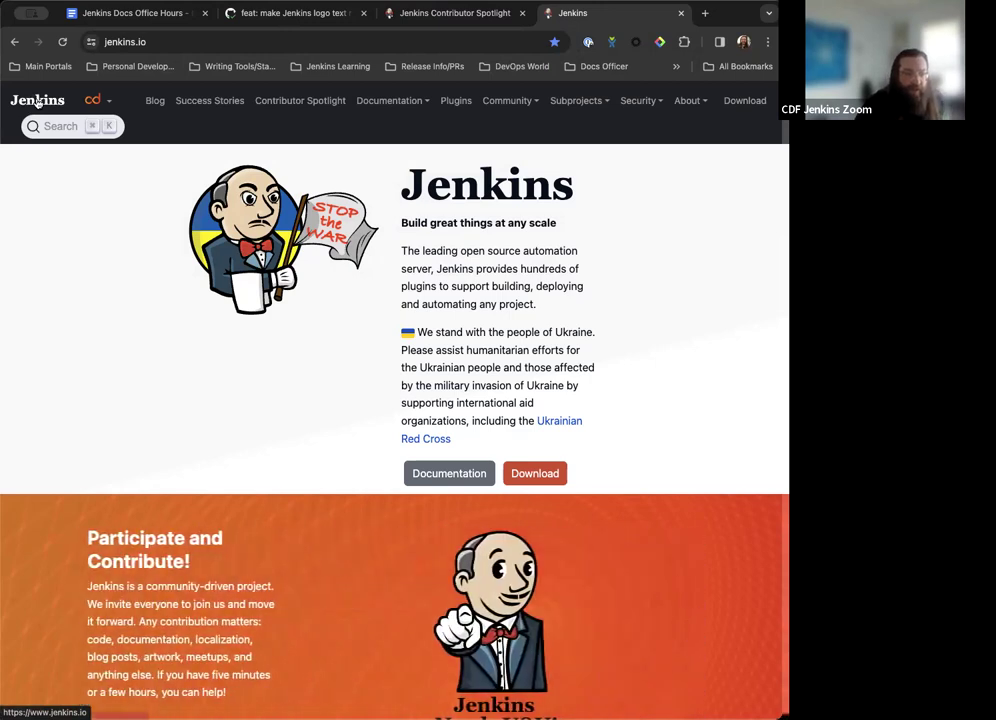
{"action": "left_click", "coordinate": [153, 101]}
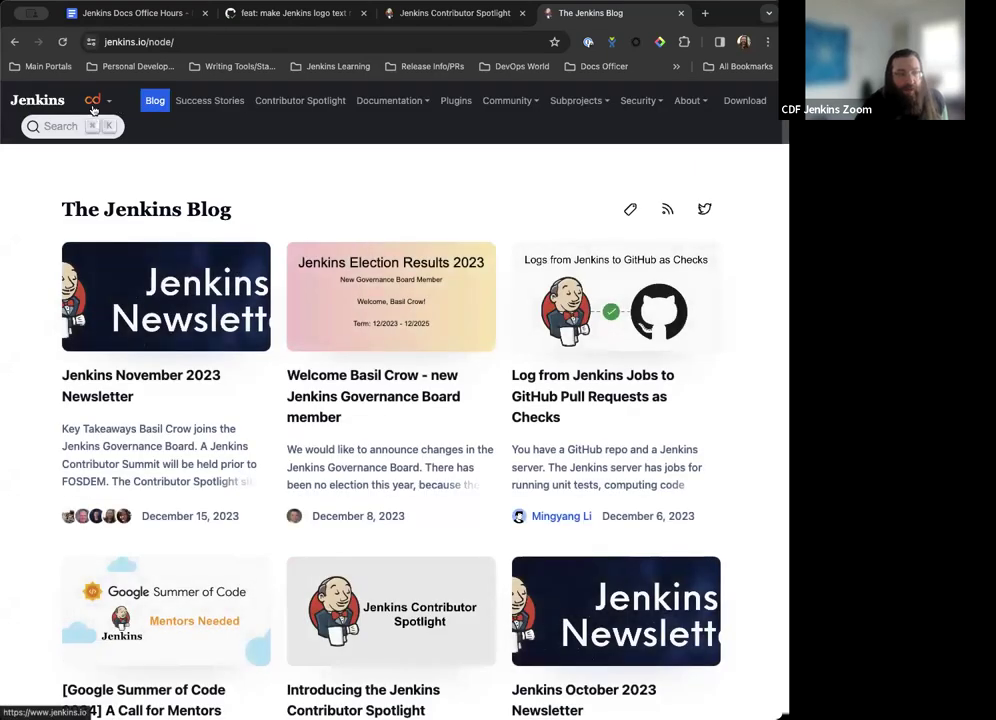
{"action": "left_click", "coordinate": [93, 108]}
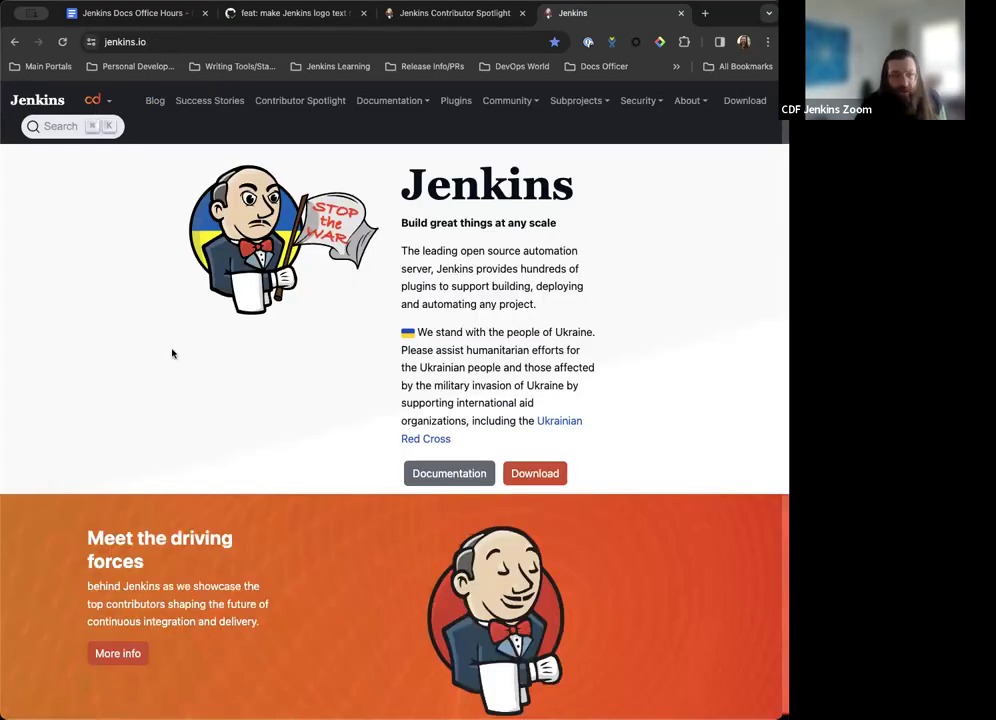
- Open the featured contributor's page in Contributor Spotlight and check where the Jenkins logo text leads from it
{"action": "left_click", "coordinate": [303, 104]}
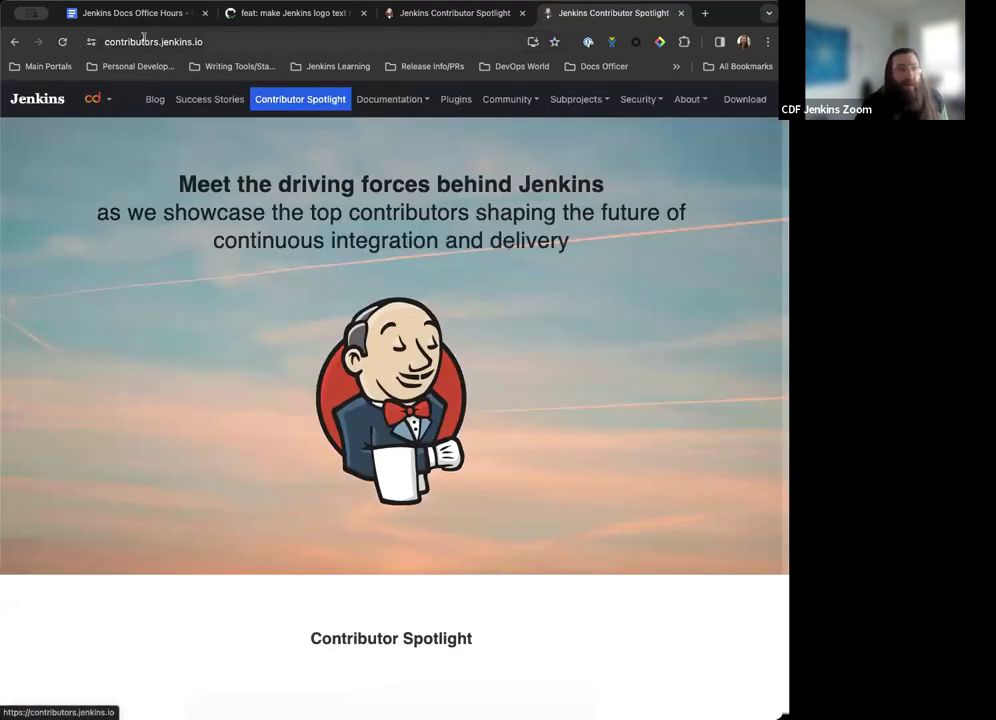
{"action": "scroll", "coordinate": [207, 287], "scroll_direction": "down", "scroll_amount": 5}
{"action": "left_click", "coordinate": [215, 260]}
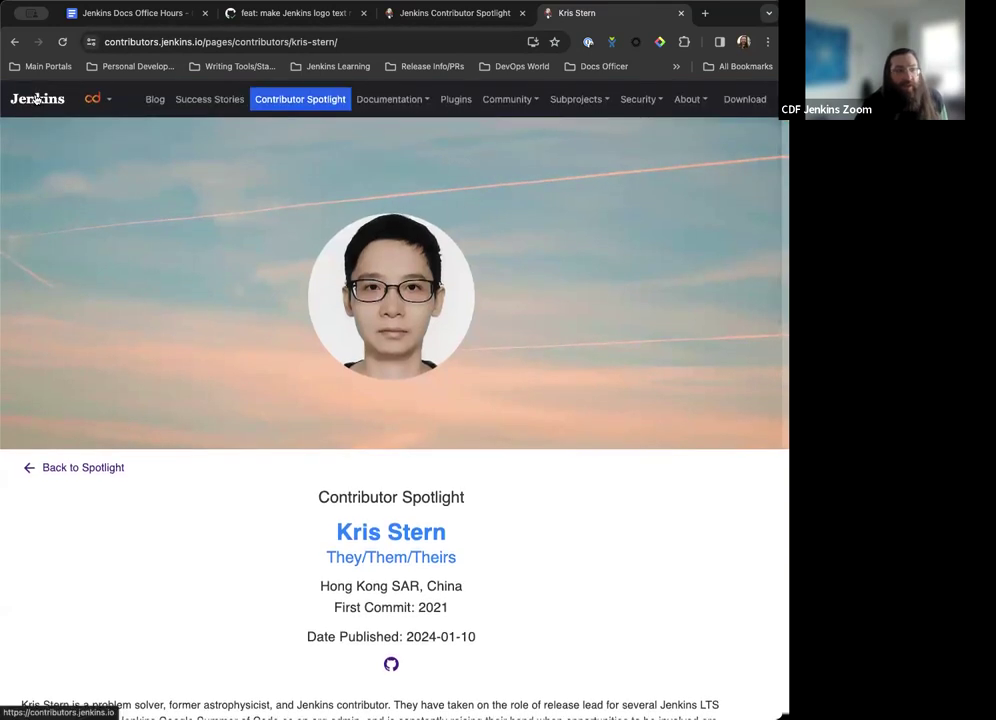
{"action": "left_click", "coordinate": [36, 97]}
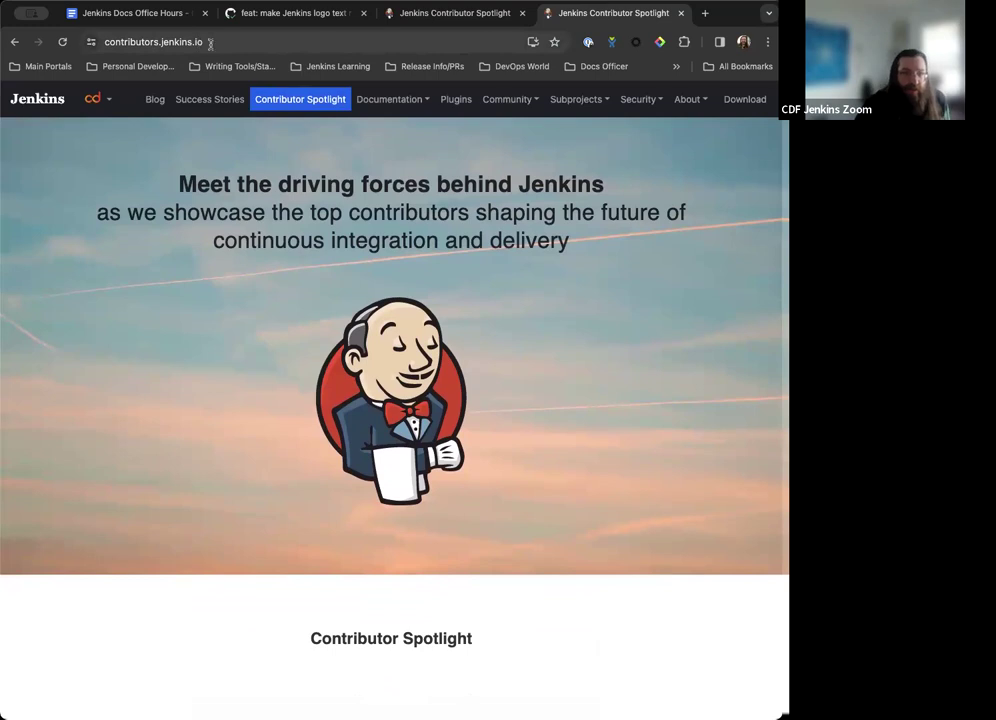
- Visit the Plugins, Success Stories and Blog pages, and check where the Jenkins logo leads from the Blog
{"action": "left_click", "coordinate": [456, 99]}
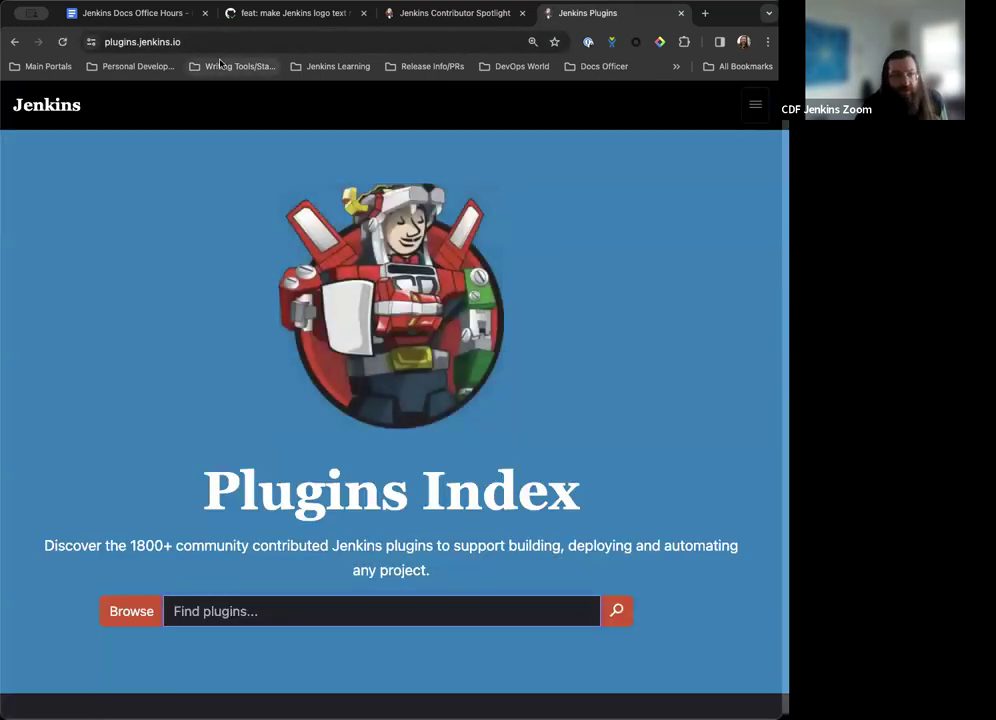
{"action": "key", "text": "super+bracketleft"}
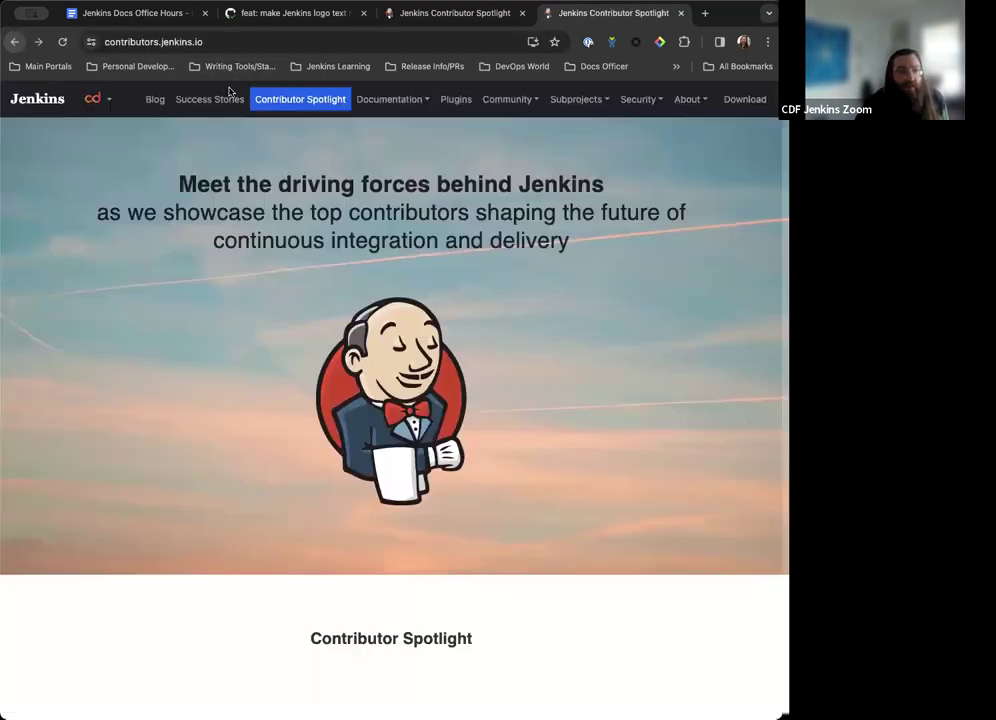
{"action": "left_click", "coordinate": [208, 99]}
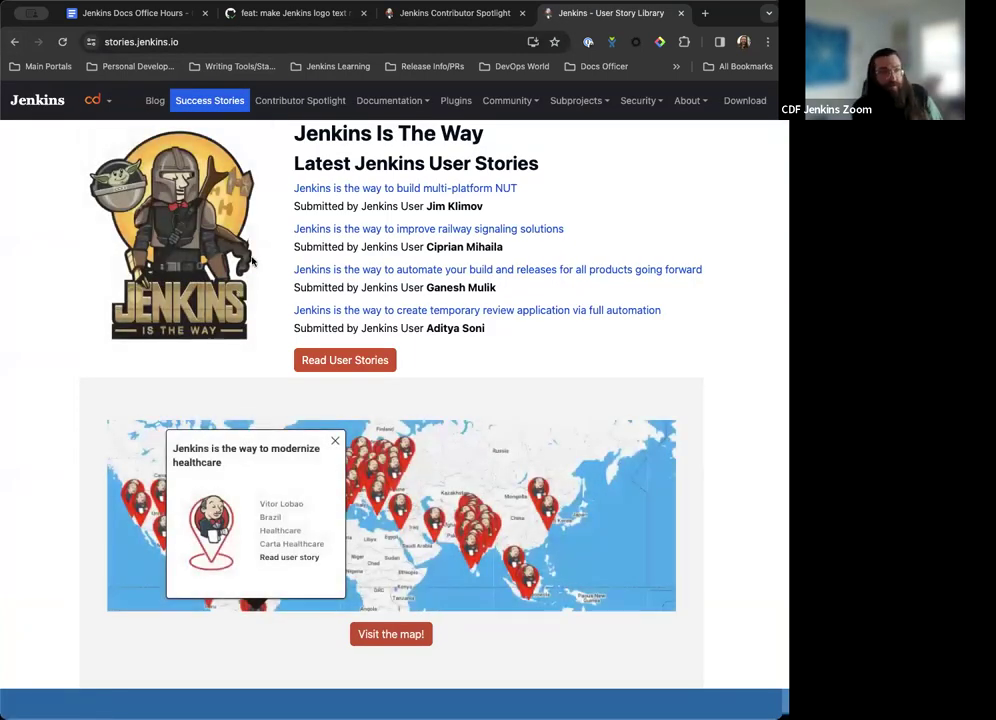
{"action": "left_click", "coordinate": [156, 104]}
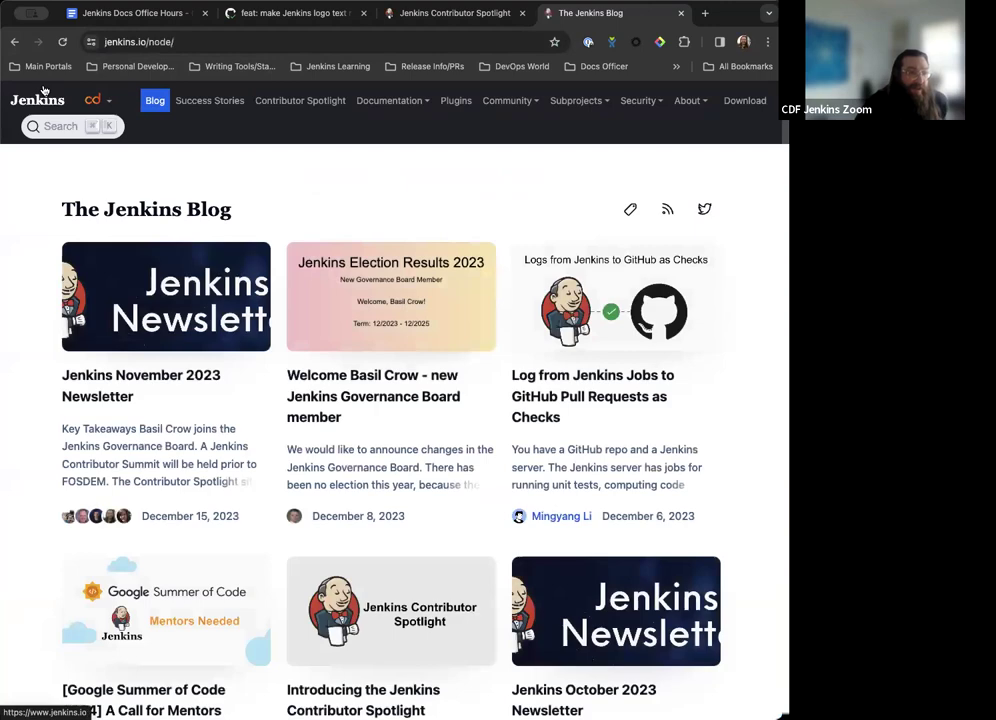
{"action": "left_click", "coordinate": [37, 100]}
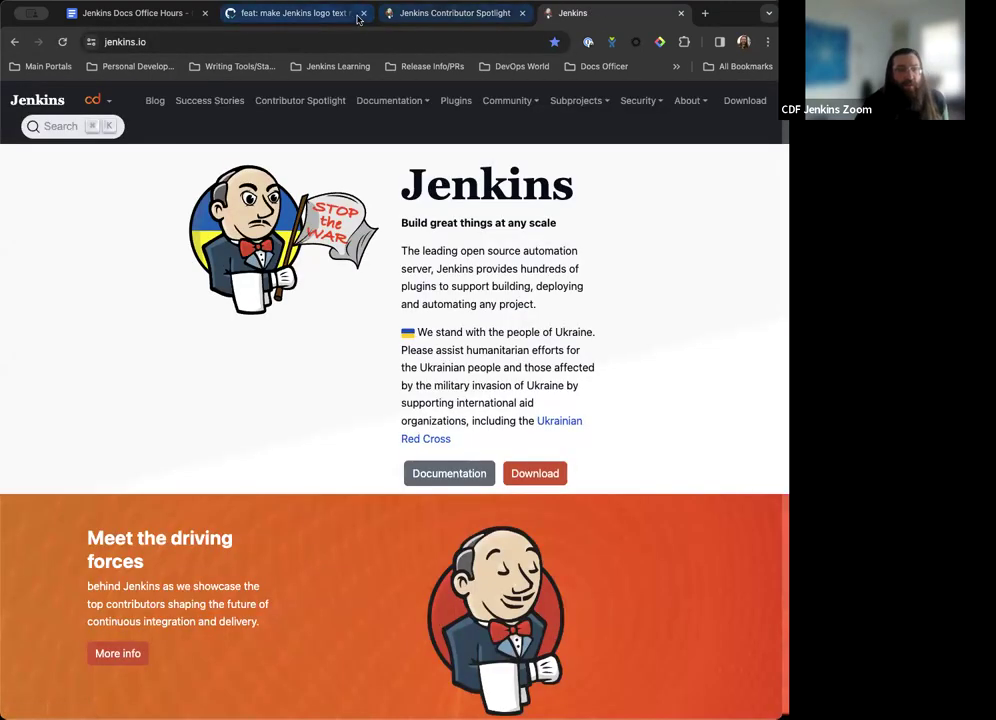
- Return to the Jenkins logo redirect pull request and read through its review comments down to the merge status
{"action": "left_click", "coordinate": [345, 15]}
{"action": "scroll", "coordinate": [323, 434], "scroll_direction": "down", "scroll_amount": 3}
{"action": "scroll", "coordinate": [323, 434], "scroll_direction": "down", "scroll_amount": 15}
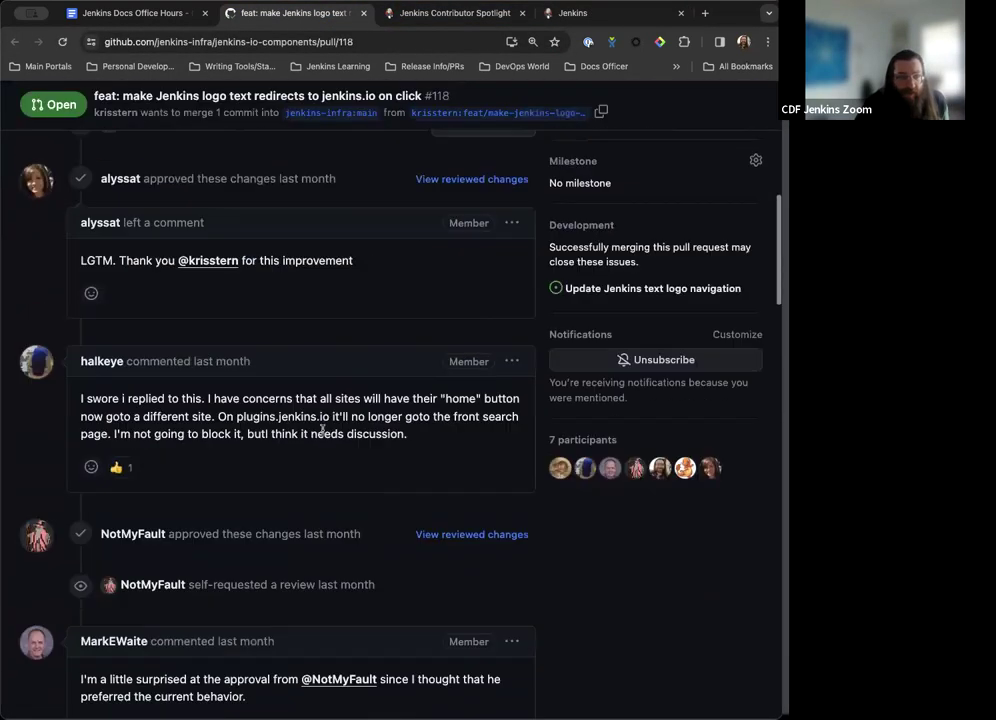
{"action": "scroll", "coordinate": [323, 432], "scroll_direction": "down", "scroll_amount": 5}
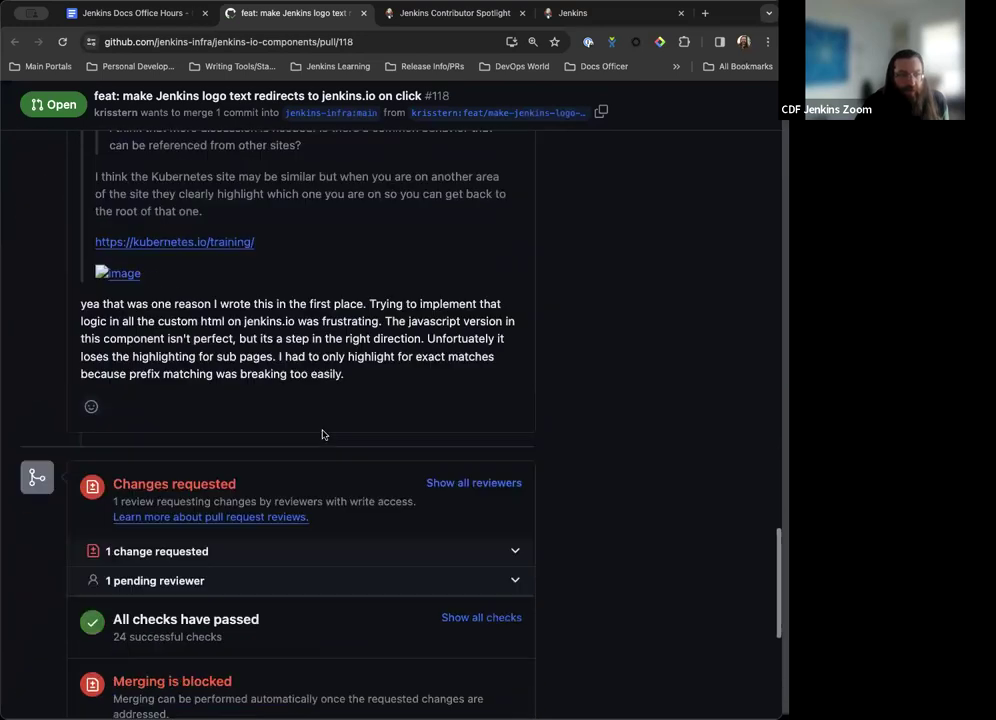
{"action": "scroll", "coordinate": [322, 433], "scroll_direction": "up", "scroll_amount": 4}
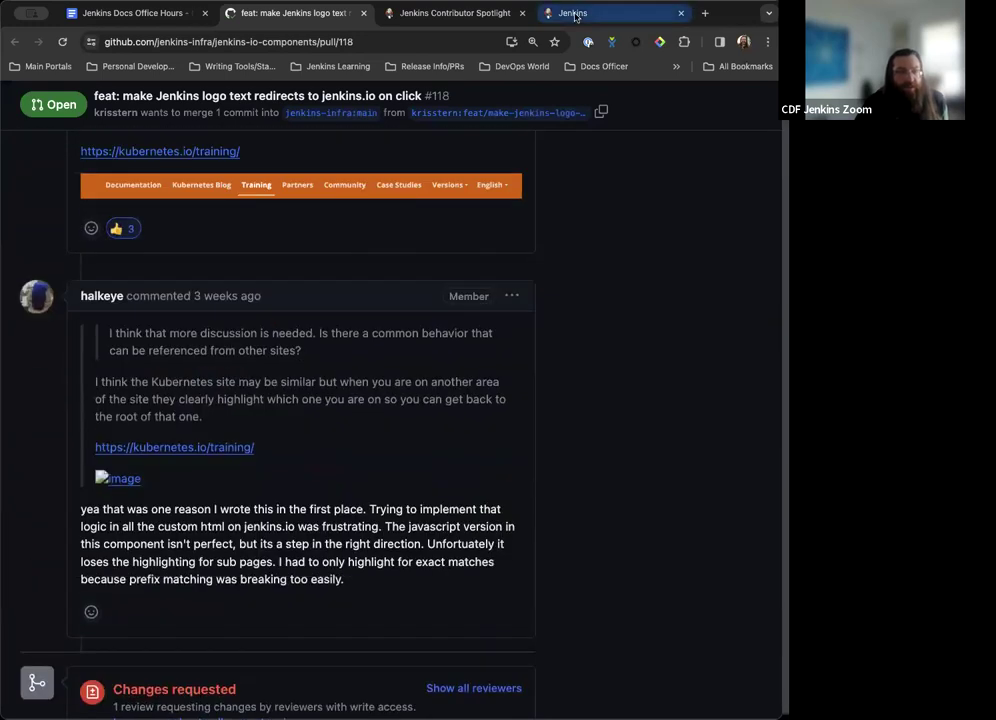
- Revisit the Jenkins home page, then reread the pull request's last comments about Kubernetes-style navigation and its review status
{"action": "left_click", "coordinate": [575, 16]}
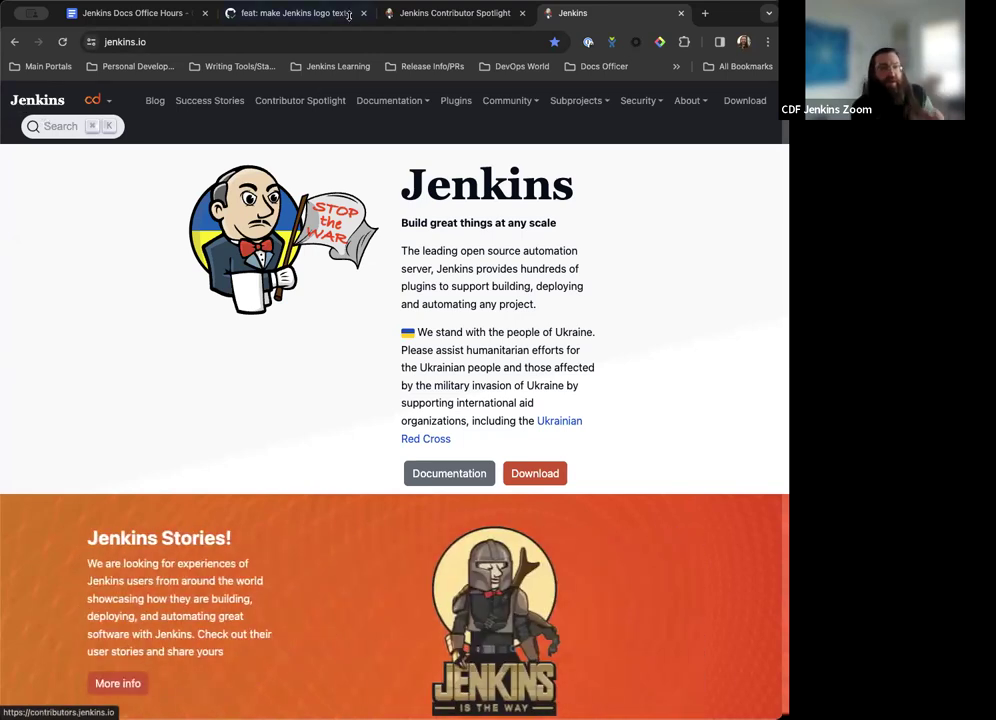
{"action": "left_click", "coordinate": [292, 14]}
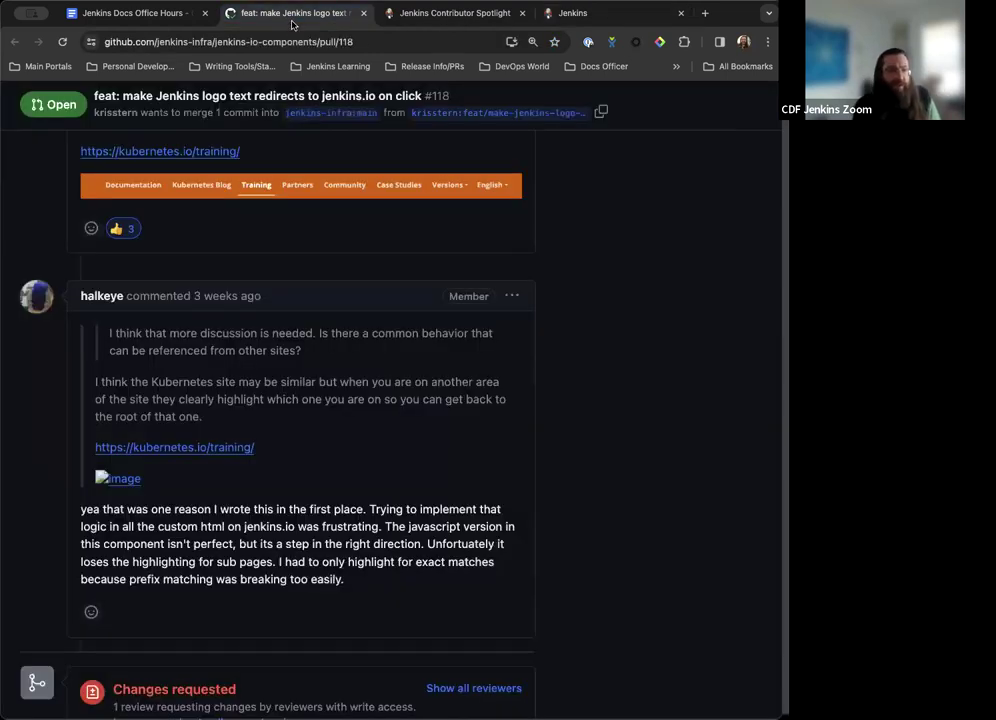
{"action": "scroll", "coordinate": [375, 310], "scroll_direction": "up", "scroll_amount": 3}
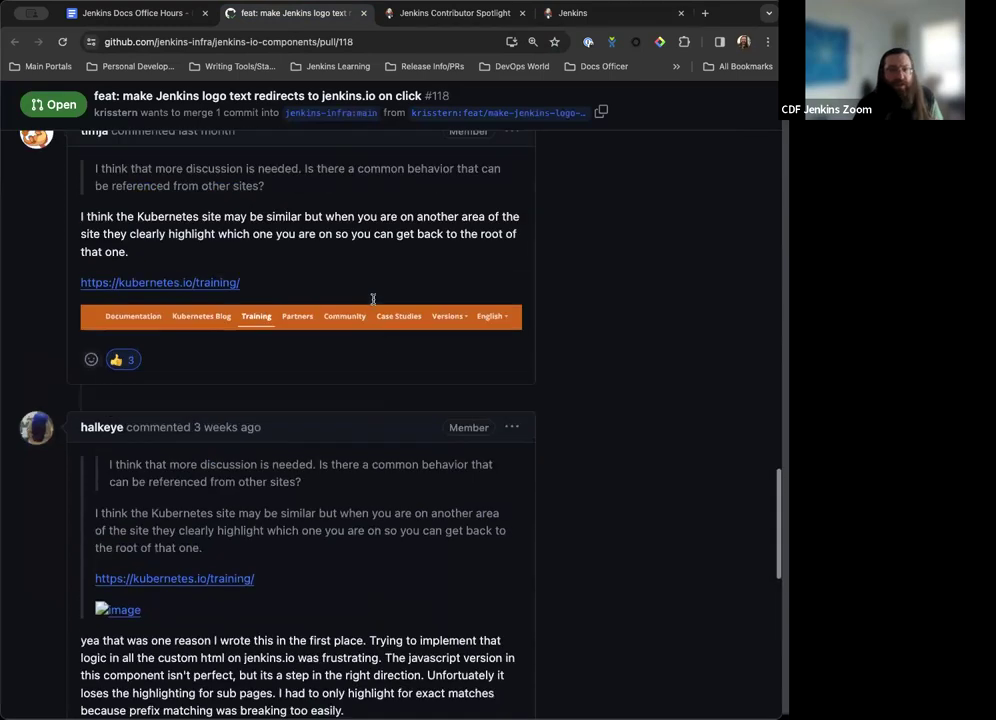
{"action": "scroll", "coordinate": [382, 338], "scroll_direction": "down", "scroll_amount": 3}
{"action": "scroll", "coordinate": [381, 339], "scroll_direction": "down", "scroll_amount": 3}
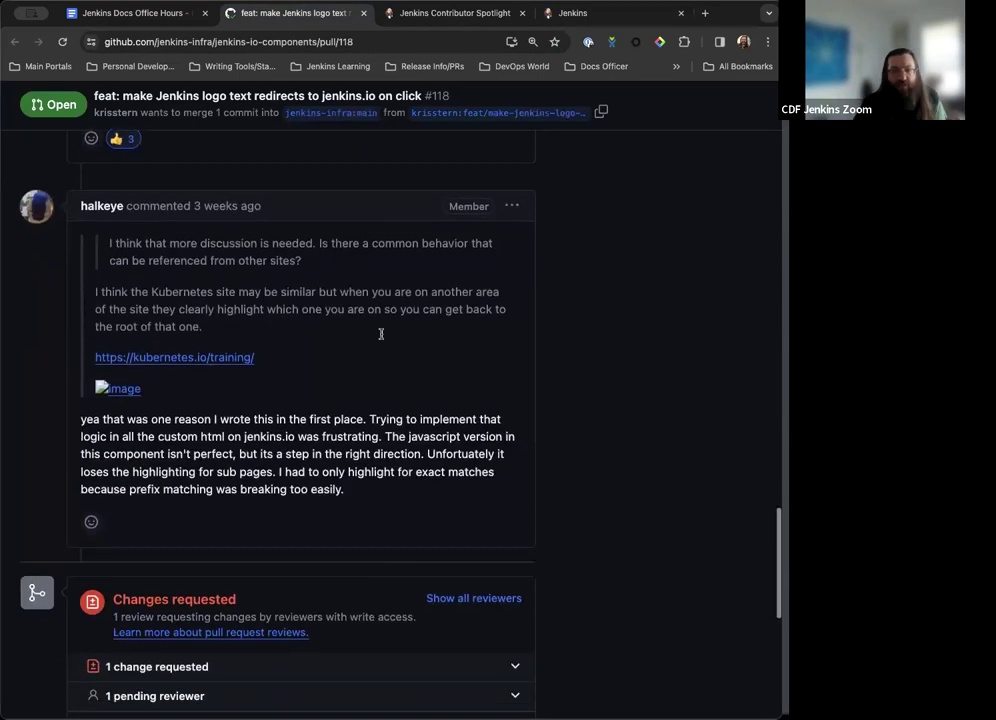
{"action": "scroll", "coordinate": [502, 285], "scroll_direction": "down", "scroll_amount": 2}
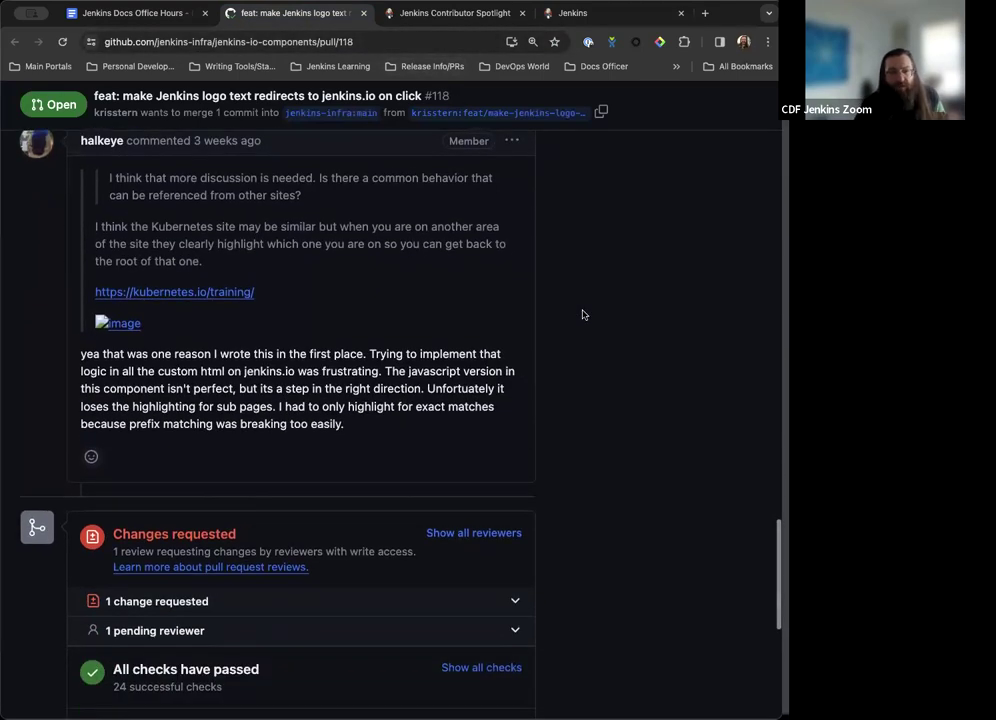
{"action": "scroll", "coordinate": [585, 313], "scroll_direction": "down", "scroll_amount": 1}
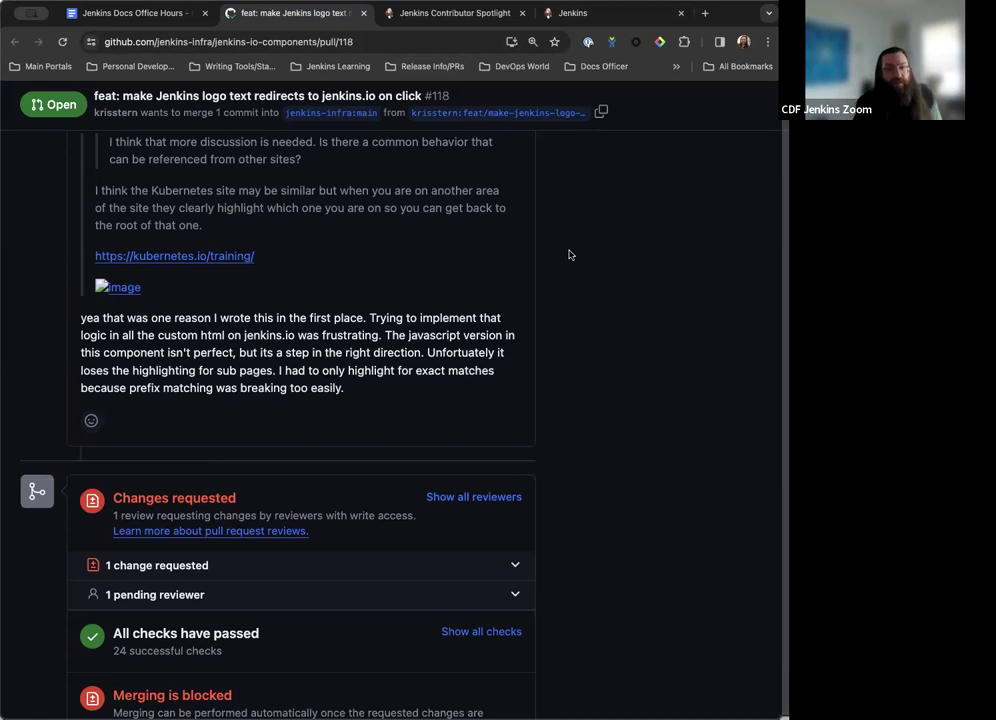
{"action": "scroll", "coordinate": [585, 300], "scroll_direction": "down", "scroll_amount": 1}
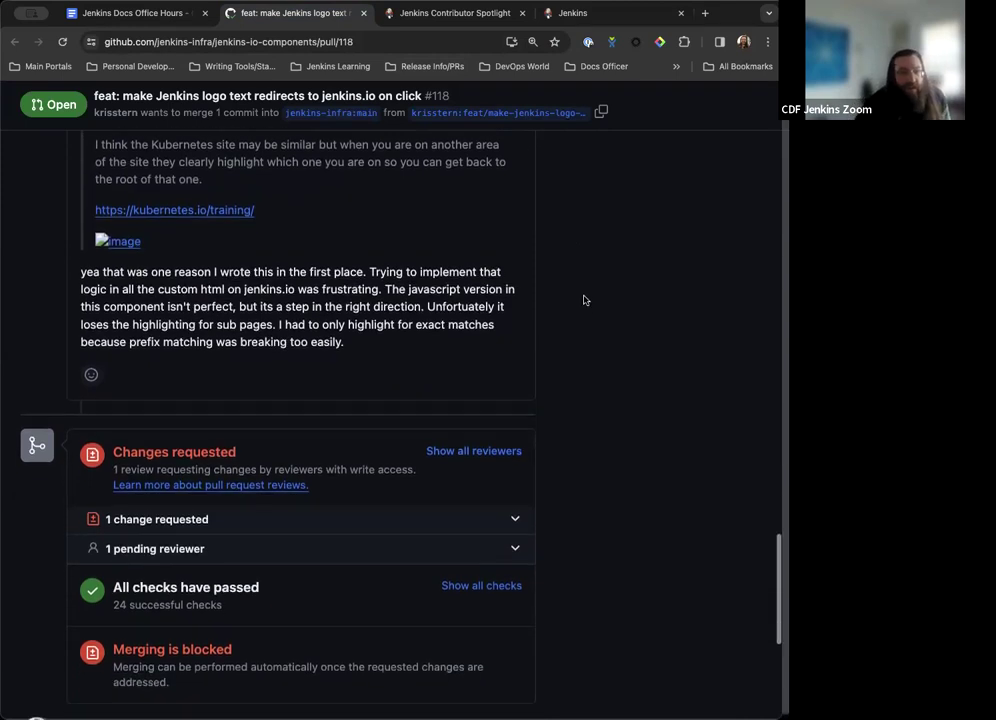
- From the Jenkins home page, open the Plugins site's Platforms category and check where the Jenkins logo leads from there
{"action": "left_click", "coordinate": [440, 13]}
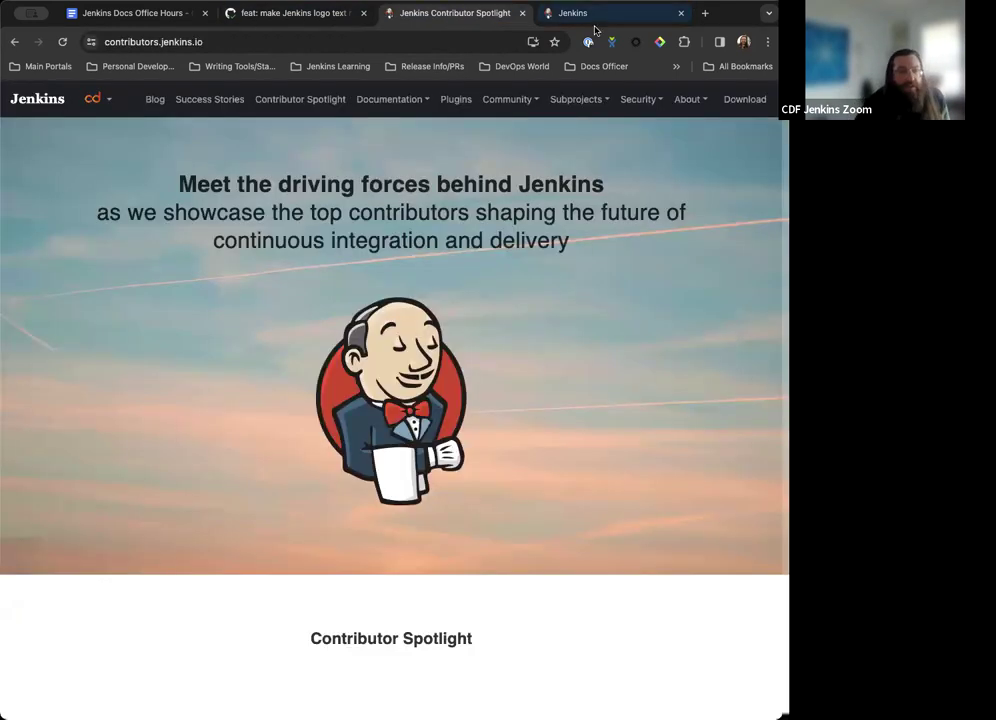
{"action": "left_click", "coordinate": [597, 20]}
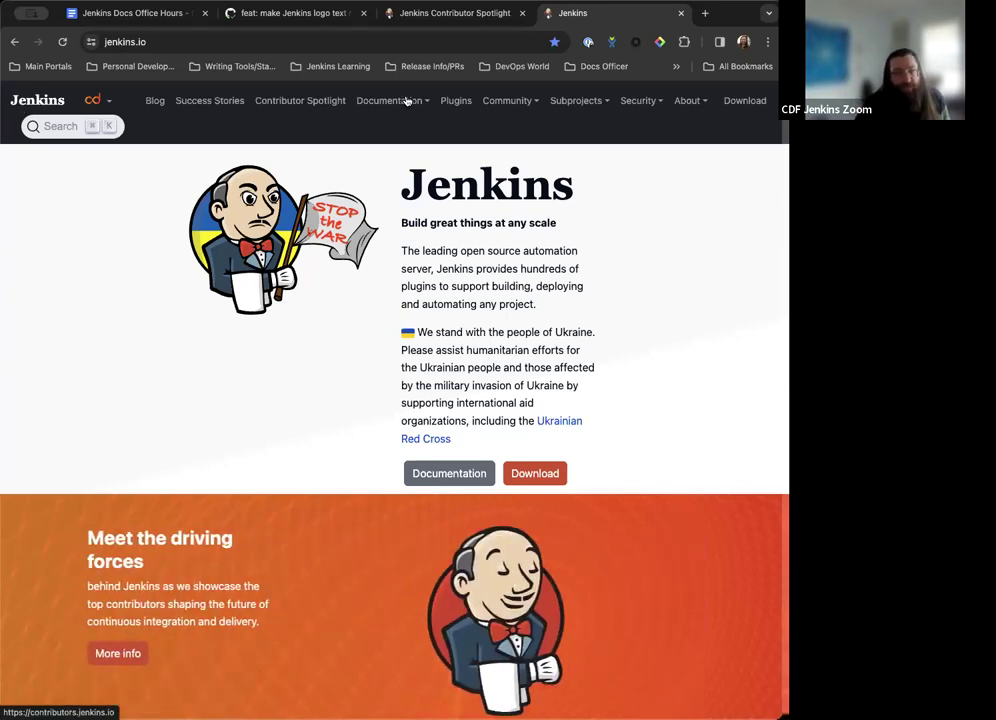
{"action": "left_click", "coordinate": [455, 101]}
{"action": "scroll", "coordinate": [216, 284], "scroll_direction": "down", "scroll_amount": 5}
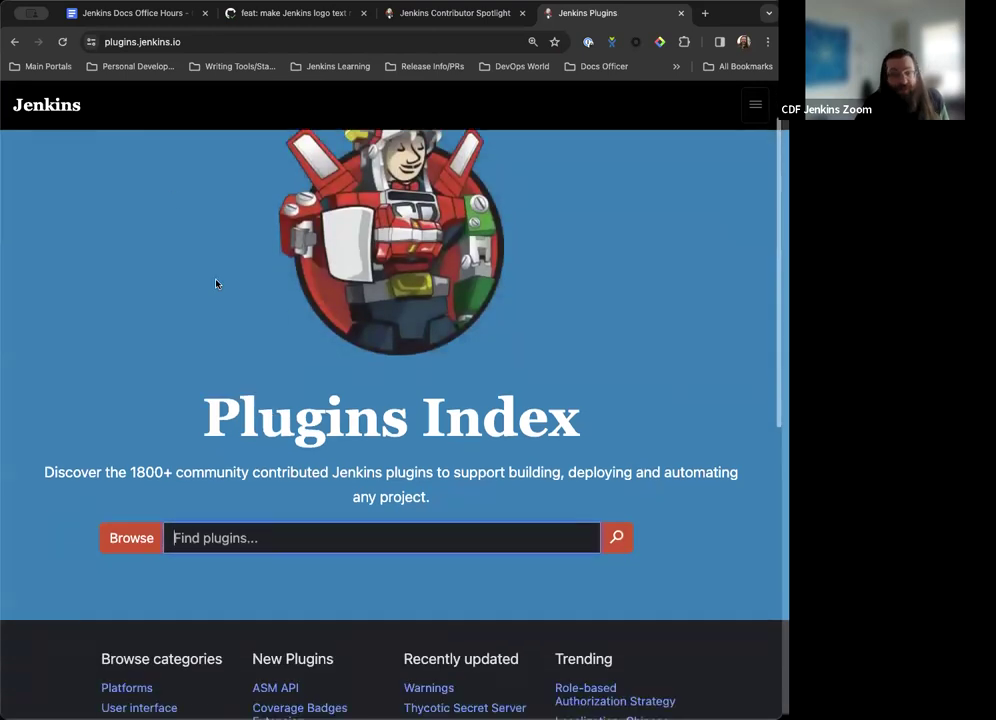
{"action": "left_click", "coordinate": [141, 412]}
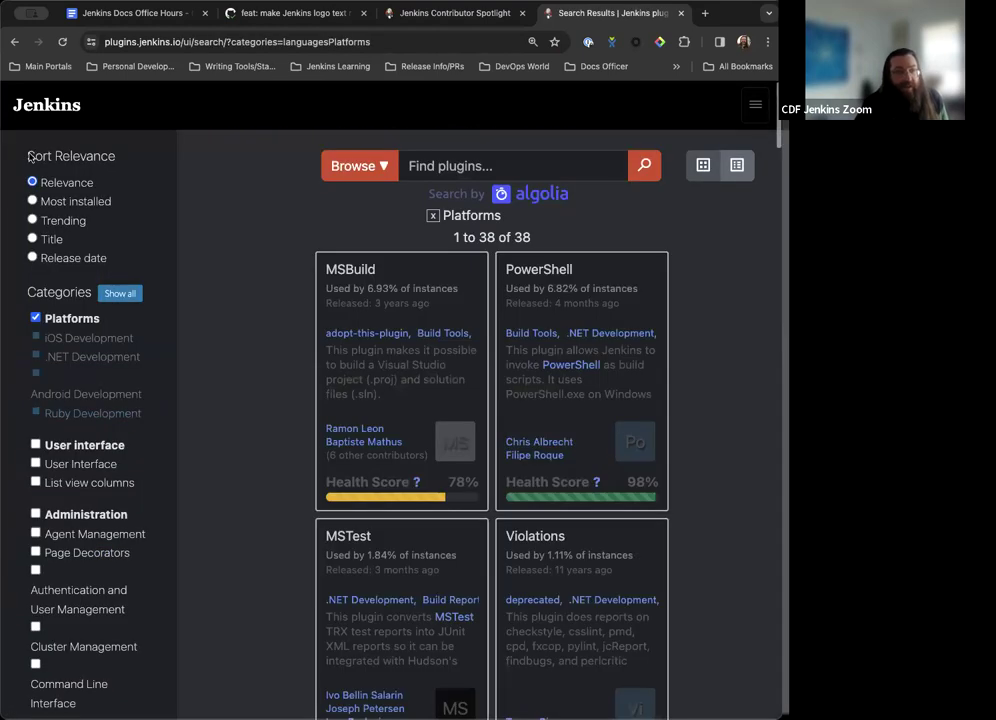
{"action": "left_click", "coordinate": [46, 105]}
{"action": "scroll", "coordinate": [277, 320], "scroll_direction": "up", "scroll_amount": 2}
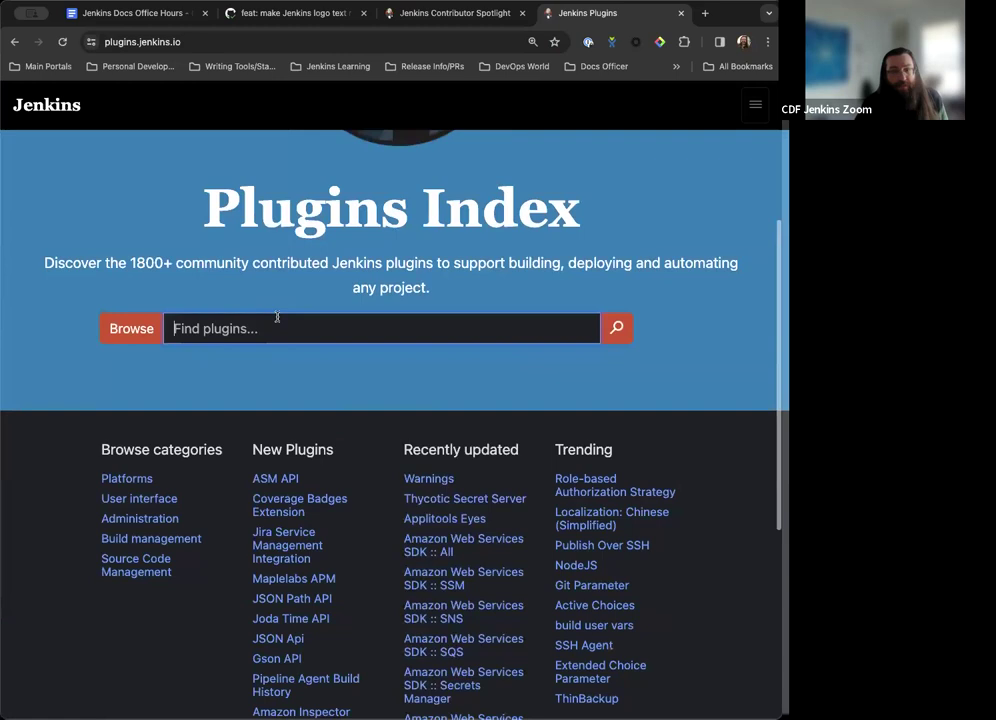
{"action": "scroll", "coordinate": [277, 318], "scroll_direction": "up", "scroll_amount": 1}
{"action": "scroll", "coordinate": [278, 320], "scroll_direction": "up", "scroll_amount": 5}
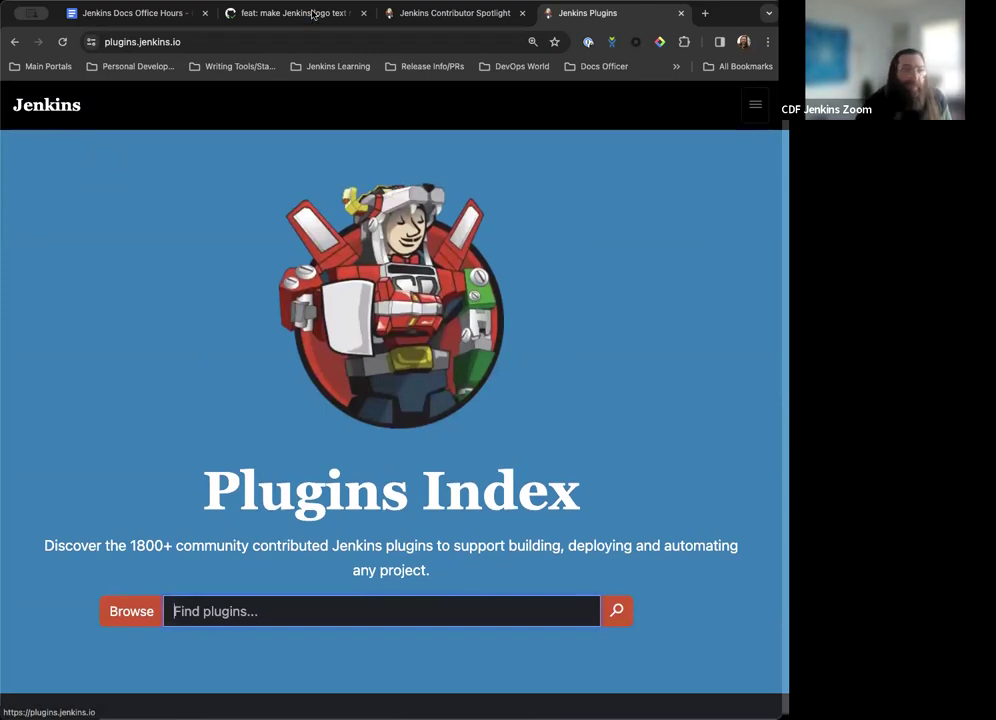
- Glance at the meeting notes, then check the merge status at the end of the logo redirect pull request
{"action": "left_click", "coordinate": [136, 13]}
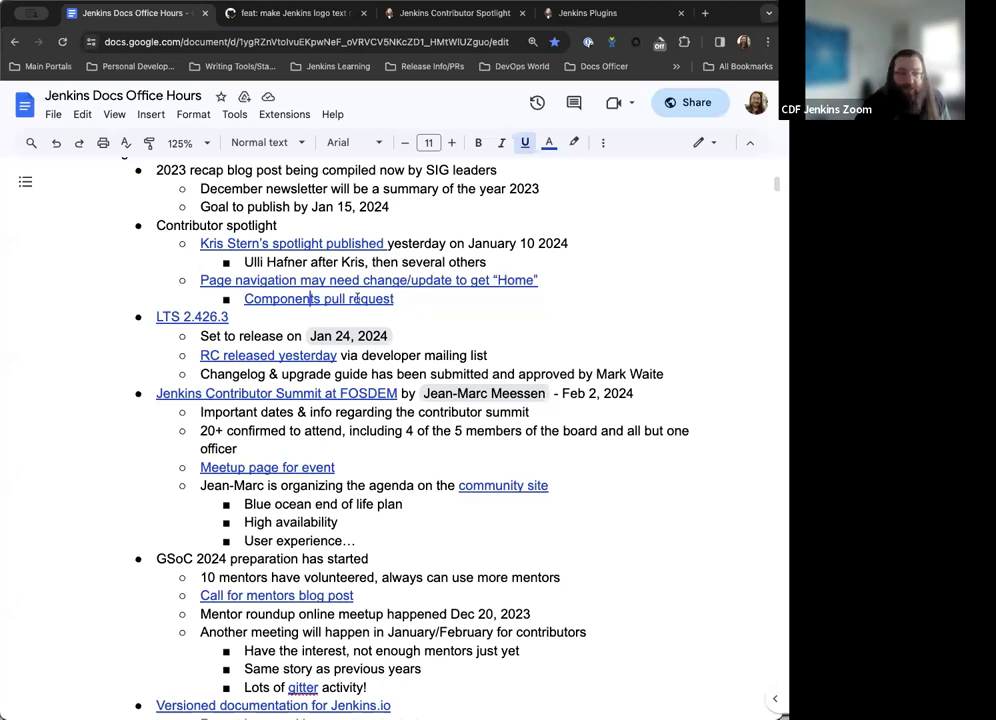
{"action": "left_click", "coordinate": [290, 13]}
{"action": "scroll", "coordinate": [301, 428], "scroll_direction": "down", "scroll_amount": 5}
{"action": "scroll", "coordinate": [301, 428], "scroll_direction": "up", "scroll_amount": 10}
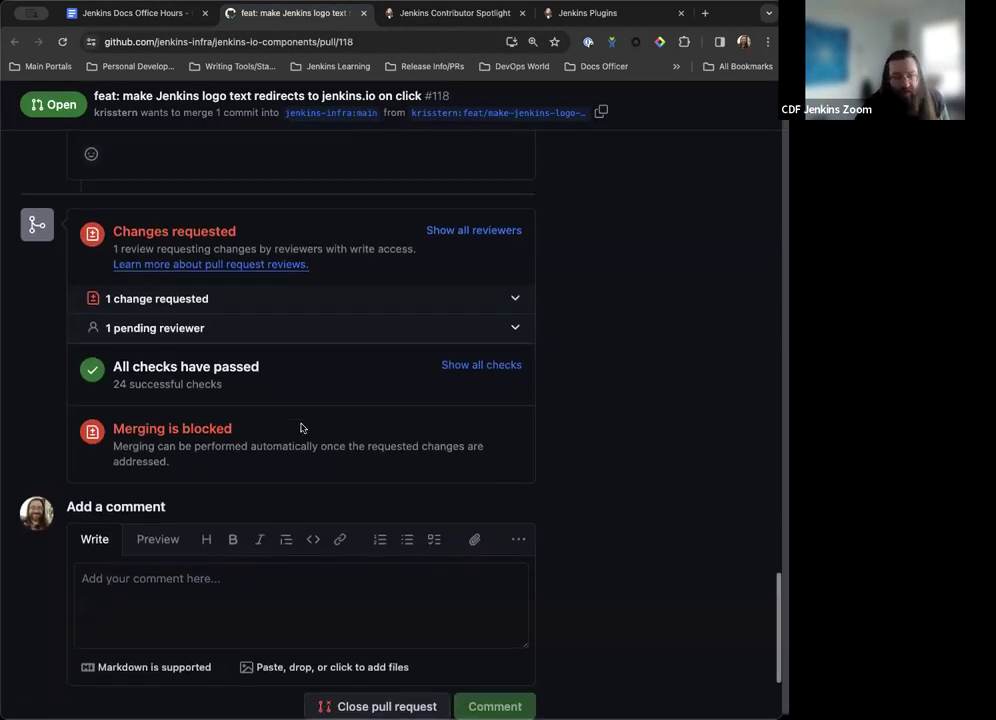
- Go back to the meeting notes and review the LTS 2.426.3 agenda item
{"action": "left_click", "coordinate": [130, 13]}
{"action": "scroll", "coordinate": [438, 311], "scroll_direction": "down", "scroll_amount": 1}
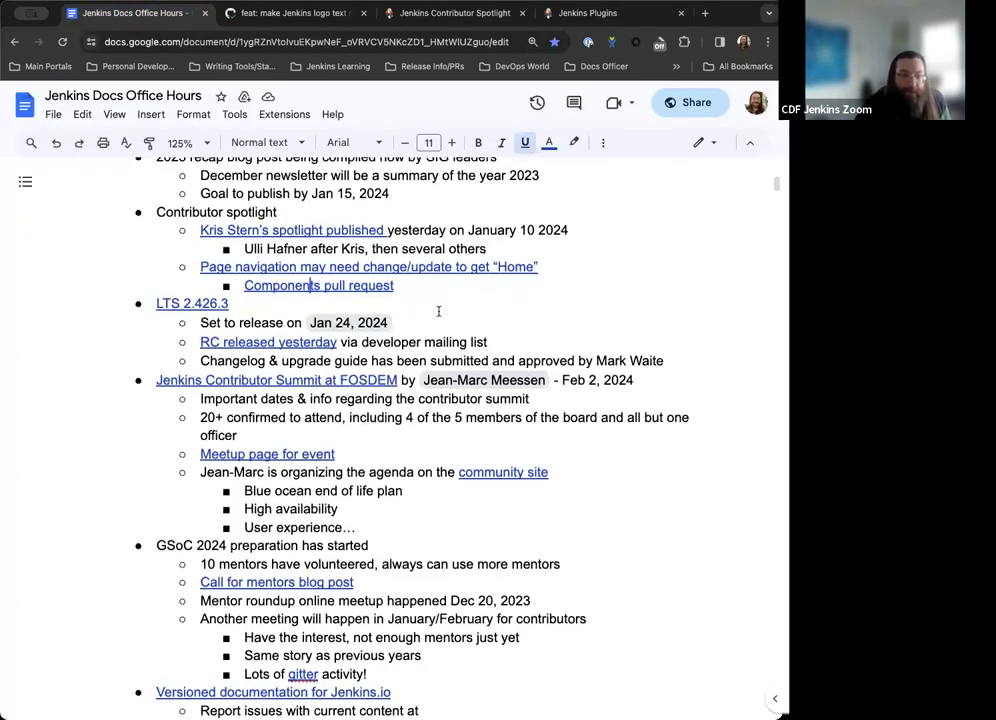
{"action": "scroll", "coordinate": [438, 311], "scroll_direction": "down", "scroll_amount": 3}
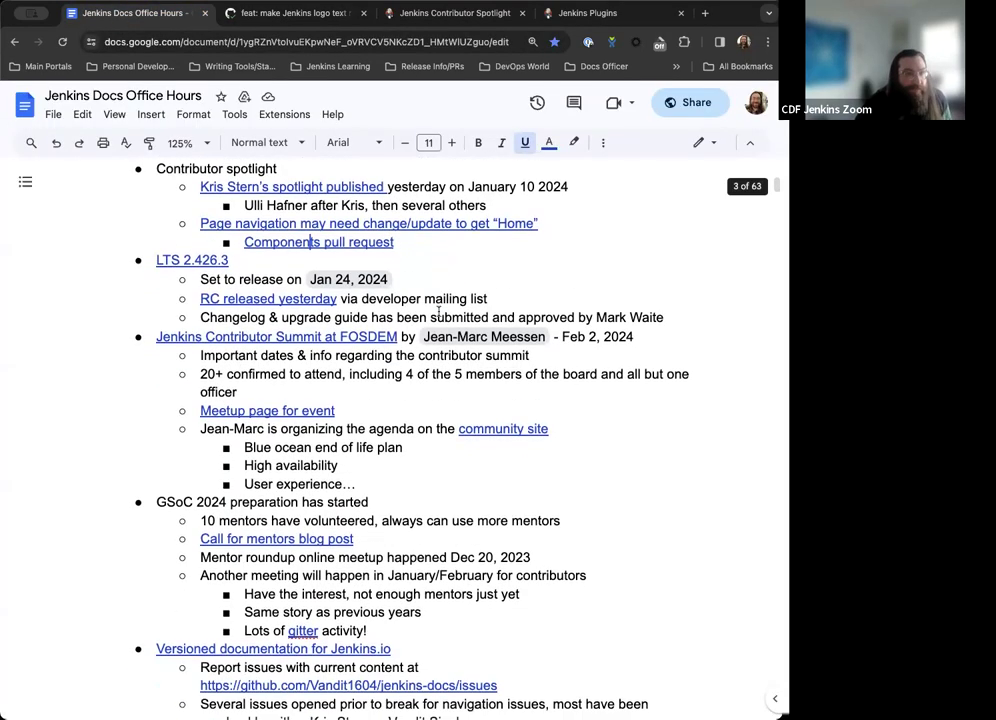
{"action": "scroll", "coordinate": [197, 266], "scroll_direction": "down", "scroll_amount": 3}
{"action": "scroll", "coordinate": [197, 266], "scroll_direction": "down", "scroll_amount": 2}
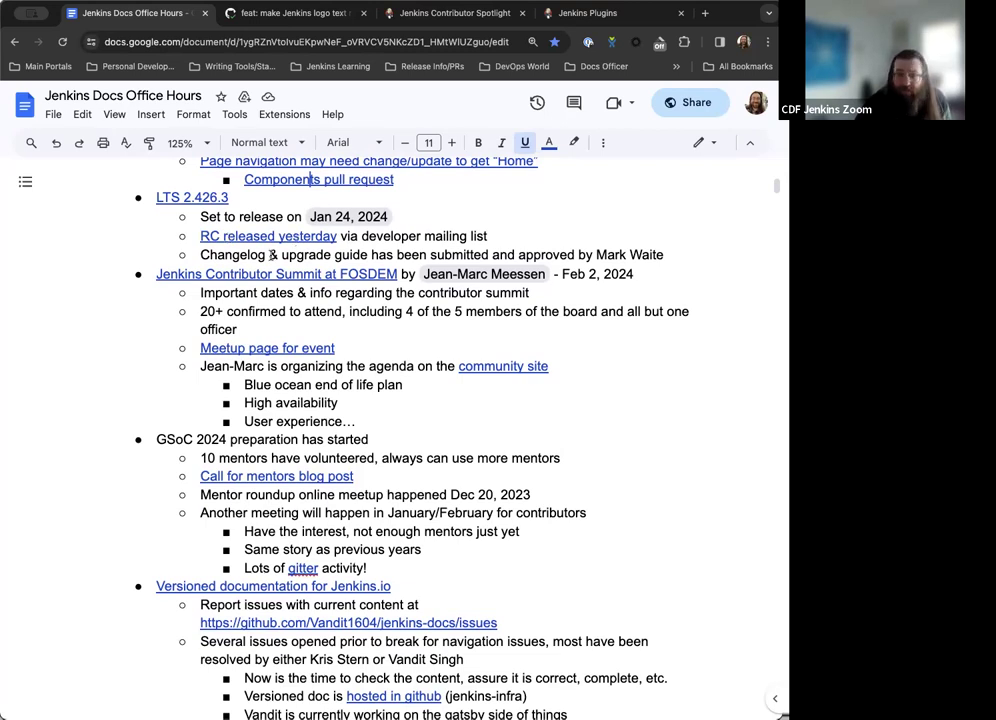
- Open the release checklist linked from LTS 2.426.3 and look through its preparation and RC creation tasks
{"action": "left_click", "coordinate": [184, 197]}
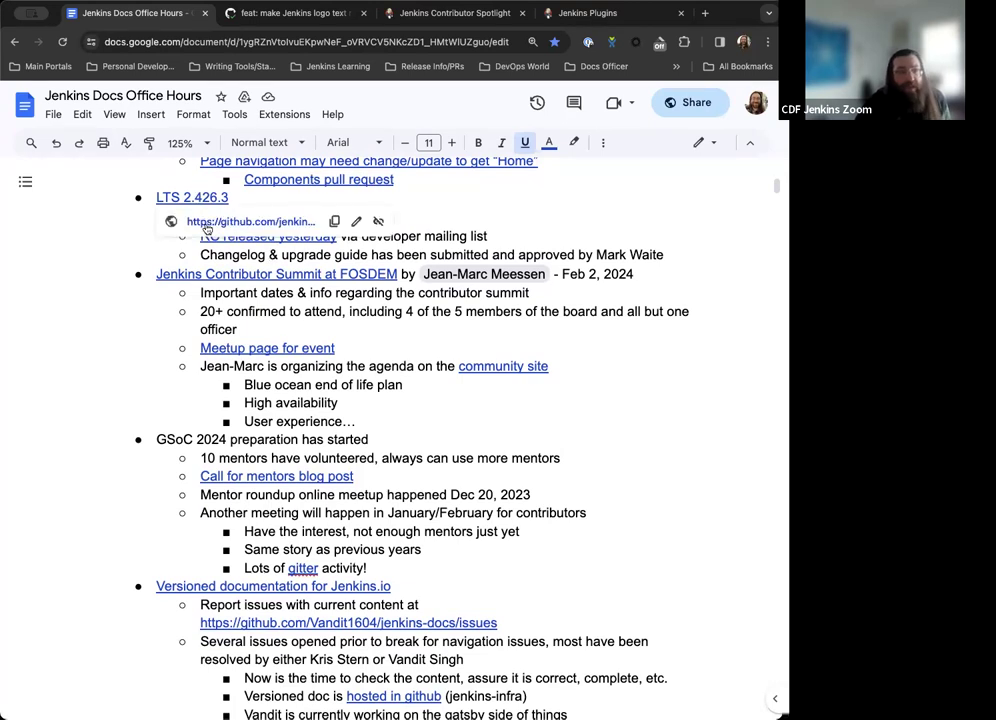
{"action": "left_click", "coordinate": [207, 222]}
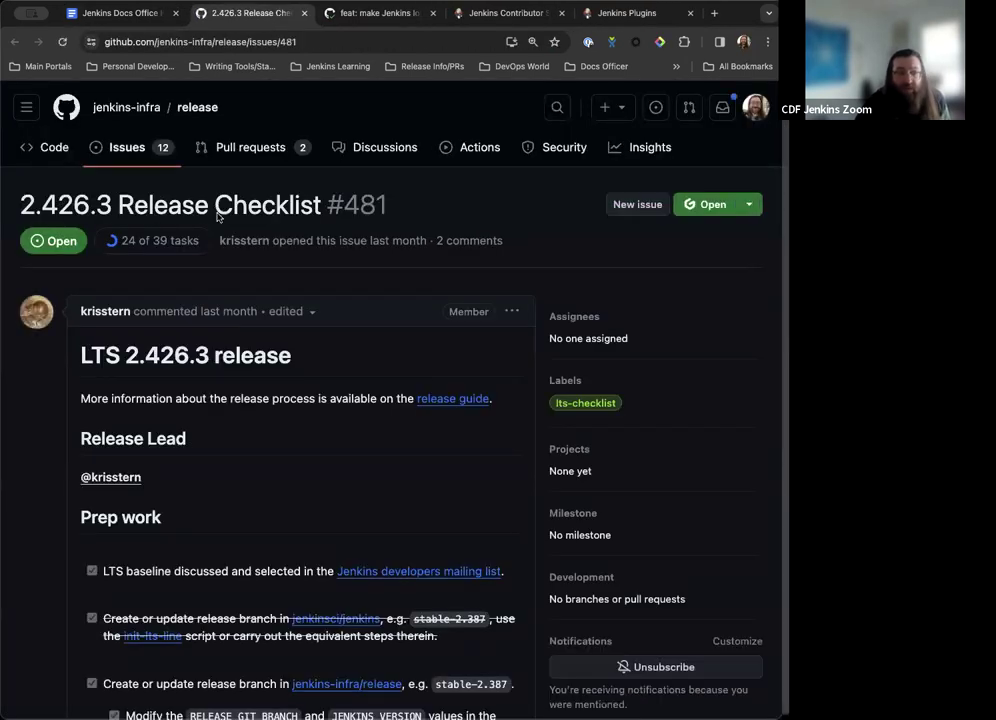
{"action": "scroll", "coordinate": [233, 305], "scroll_direction": "down", "scroll_amount": 1}
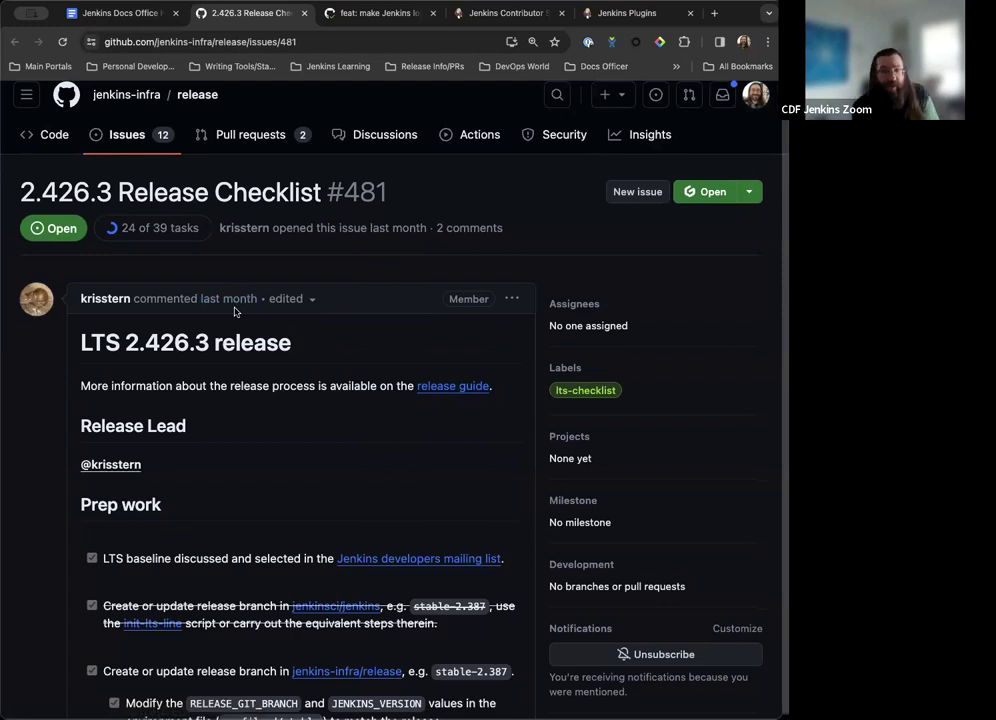
{"action": "scroll", "coordinate": [234, 311], "scroll_direction": "down", "scroll_amount": 2}
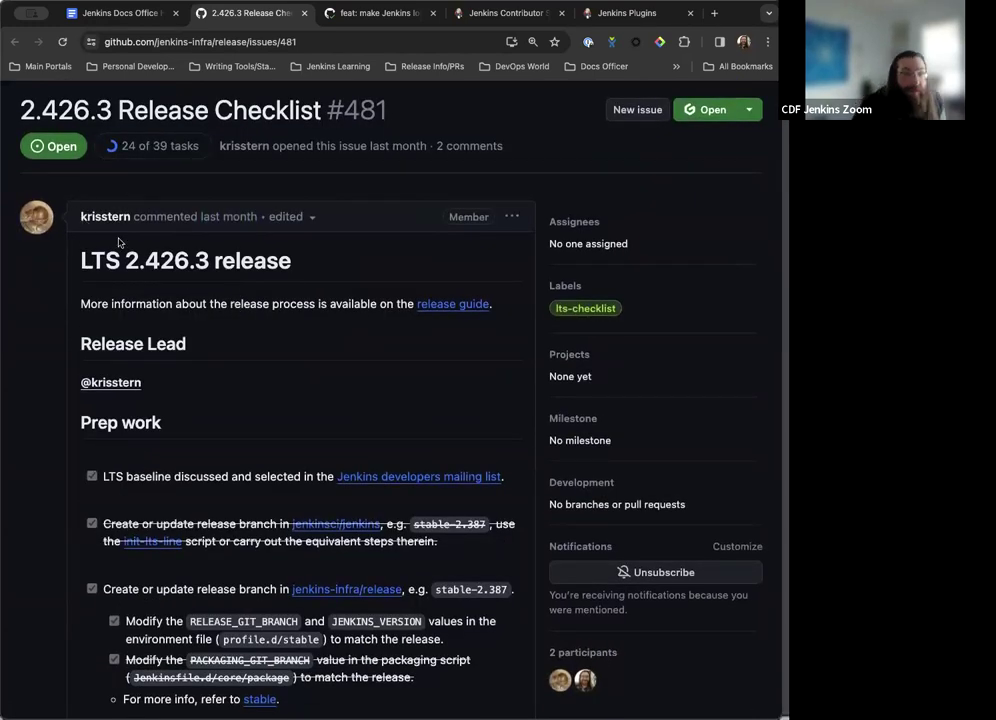
{"action": "scroll", "coordinate": [118, 242], "scroll_direction": "down", "scroll_amount": 12}
{"action": "scroll", "coordinate": [118, 242], "scroll_direction": "up", "scroll_amount": 4}
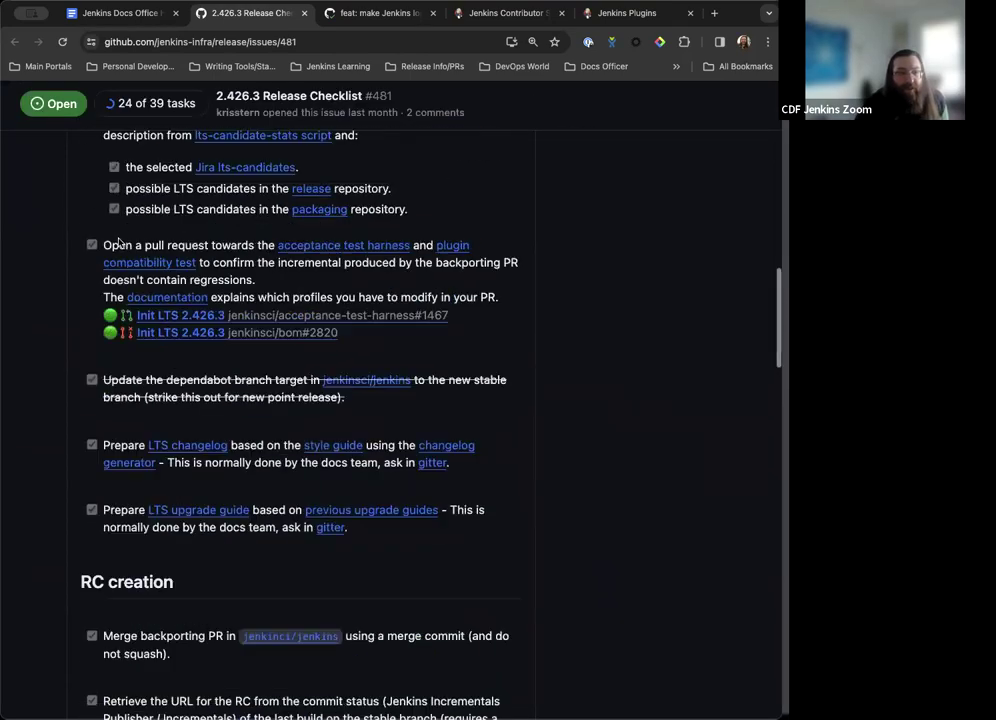
{"action": "scroll", "coordinate": [118, 242], "scroll_direction": "up", "scroll_amount": 10}
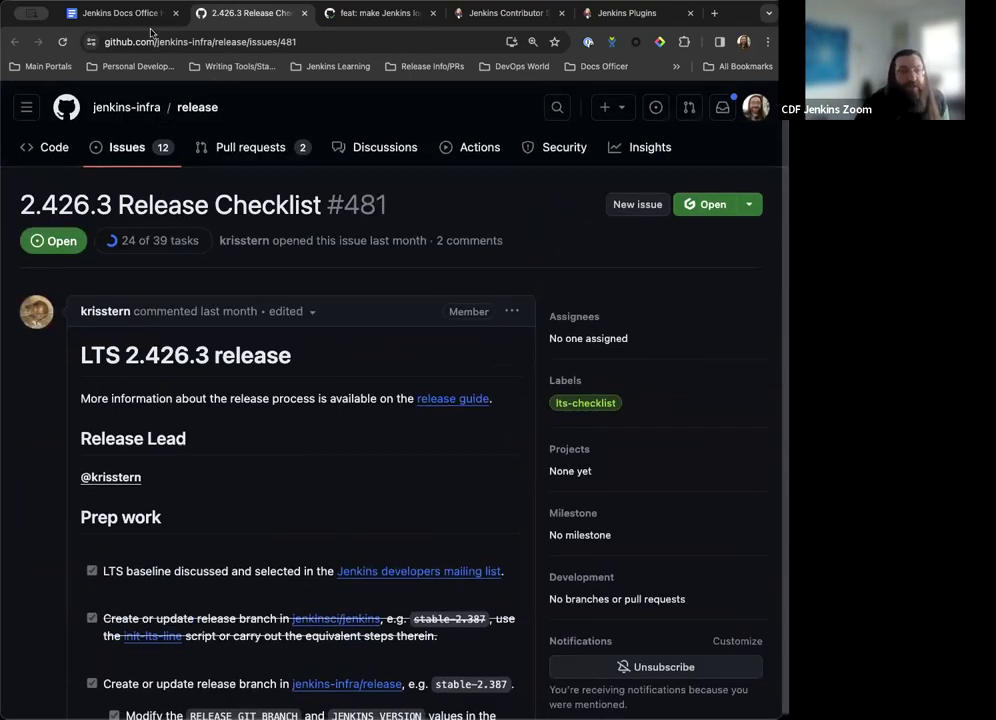
- Return to the meeting notes and look over the Jenkins Contributor Summit at FOSDEM agenda item
{"action": "left_click", "coordinate": [115, 13]}
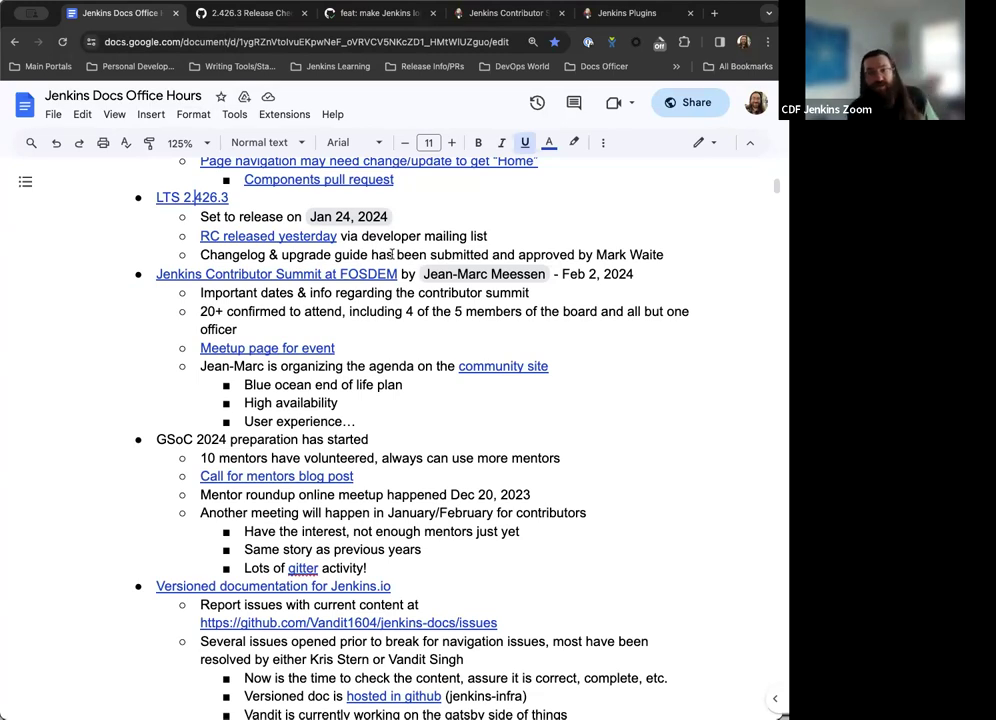
{"action": "scroll", "coordinate": [391, 254], "scroll_direction": "down", "scroll_amount": 1}
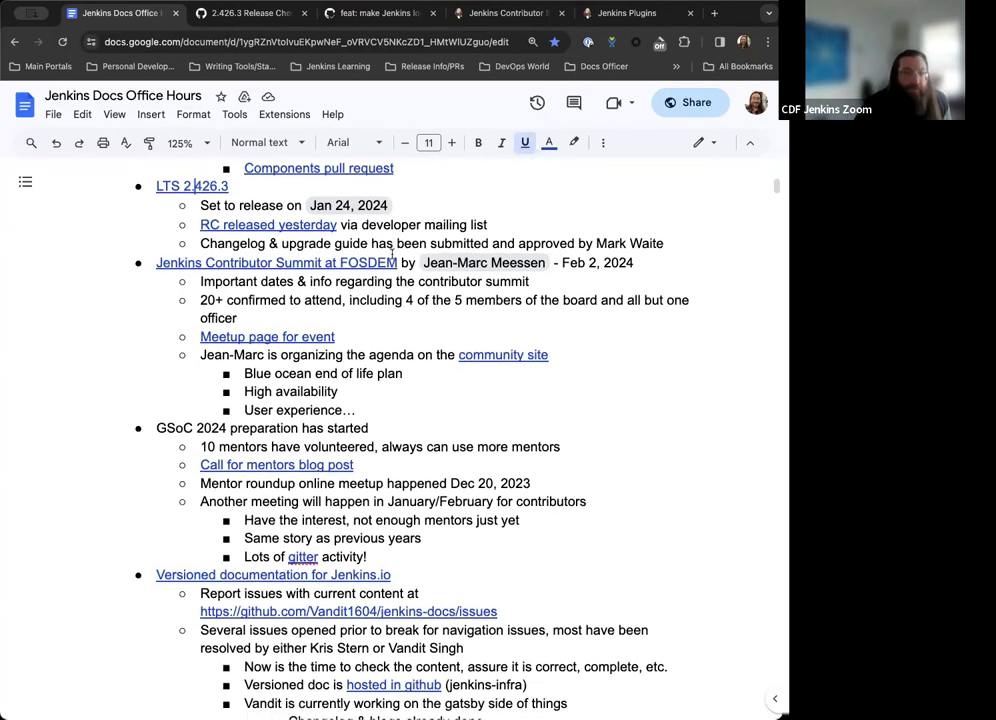
{"action": "scroll", "coordinate": [347, 327], "scroll_direction": "down", "scroll_amount": 1}
{"action": "scroll", "coordinate": [347, 327], "scroll_direction": "down", "scroll_amount": 3}
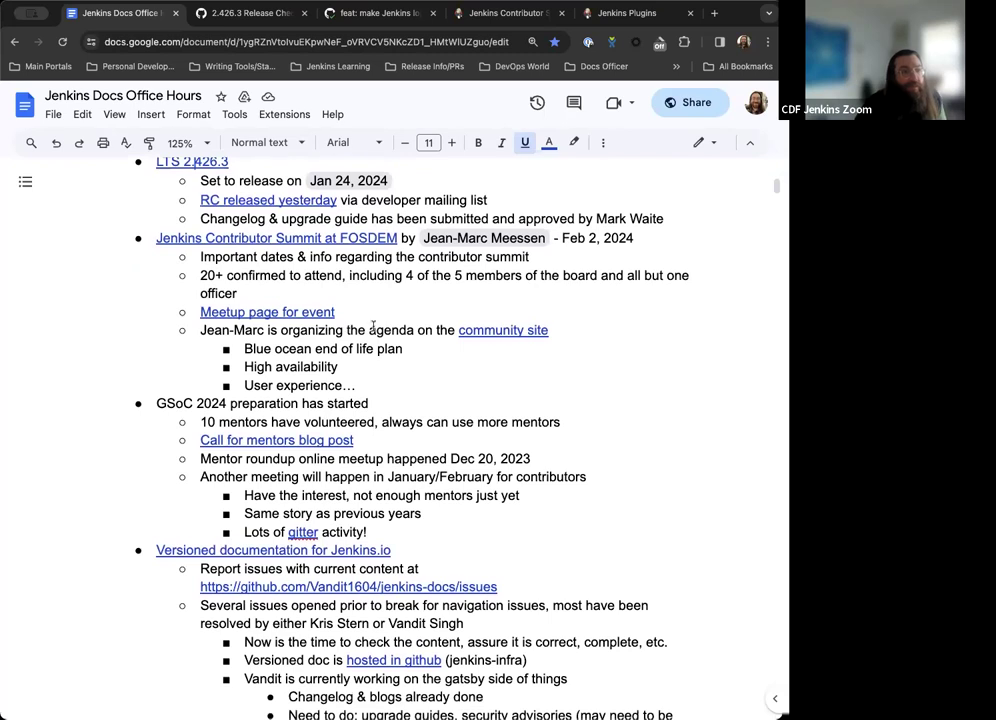
- Open the Jenkins Contributor Summit blog post linked from the FOSDEM agenda item and look at its announcement
{"action": "scroll", "coordinate": [360, 328], "scroll_direction": "up", "scroll_amount": 3}
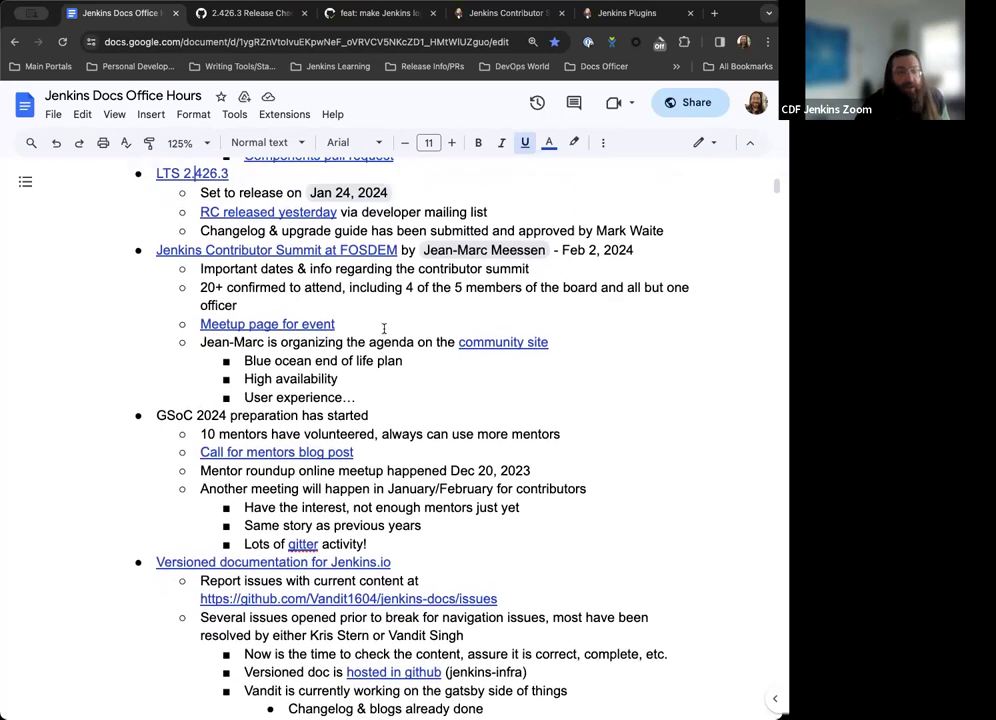
{"action": "scroll", "coordinate": [406, 328], "scroll_direction": "down", "scroll_amount": 1}
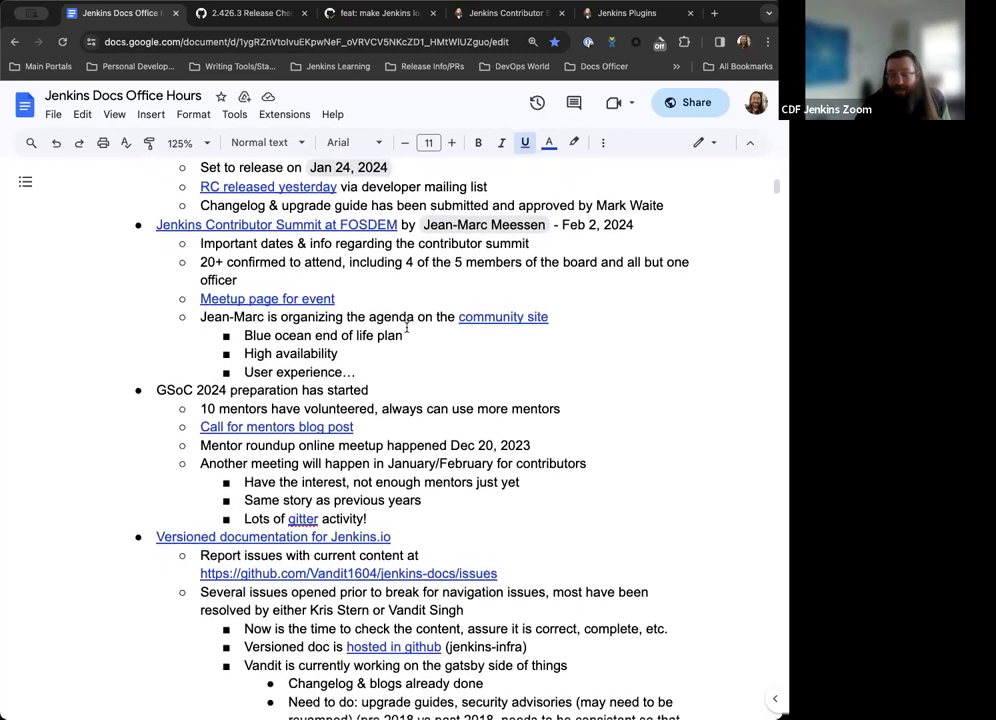
{"action": "left_click", "coordinate": [250, 226]}
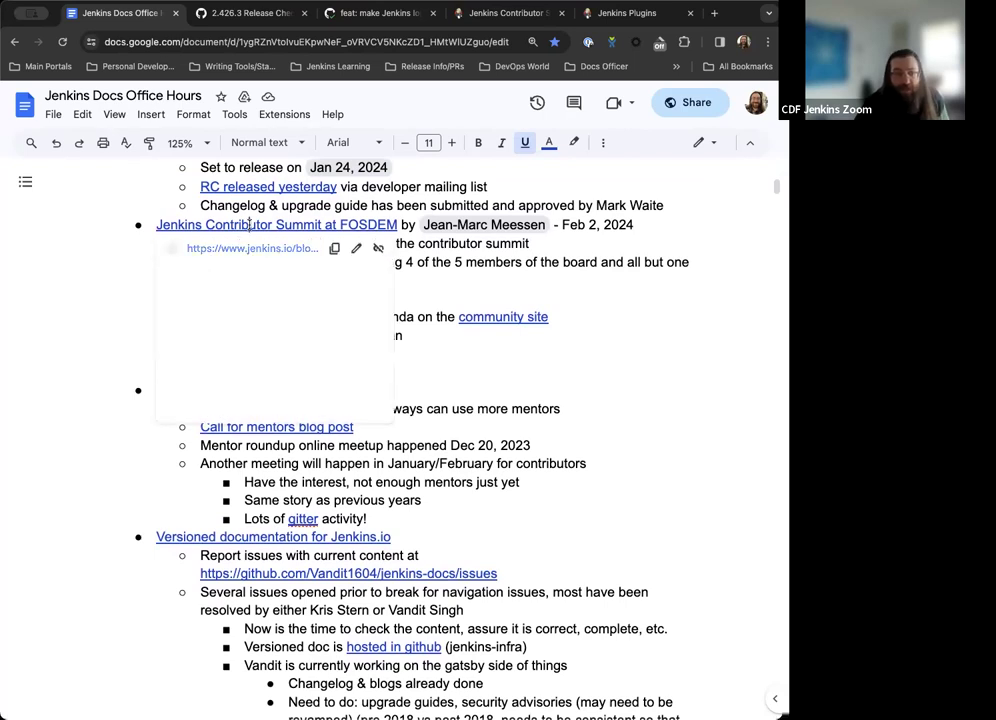
{"action": "left_click", "coordinate": [236, 251]}
{"action": "scroll", "coordinate": [236, 251], "scroll_direction": "down", "scroll_amount": 4}
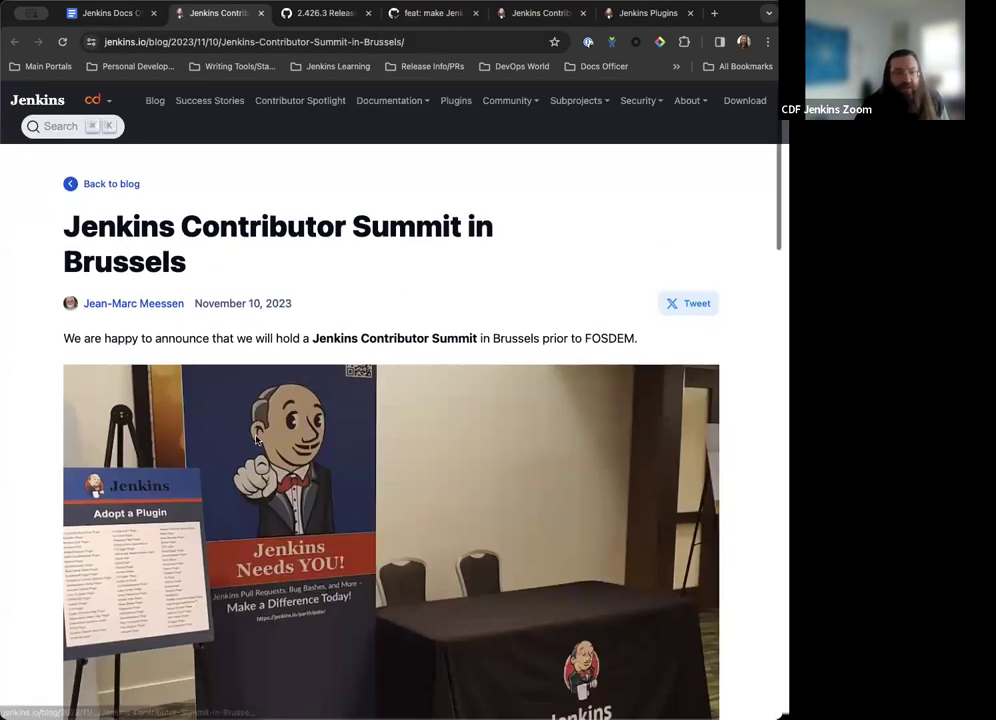
{"action": "scroll", "coordinate": [258, 440], "scroll_direction": "up", "scroll_amount": 4}
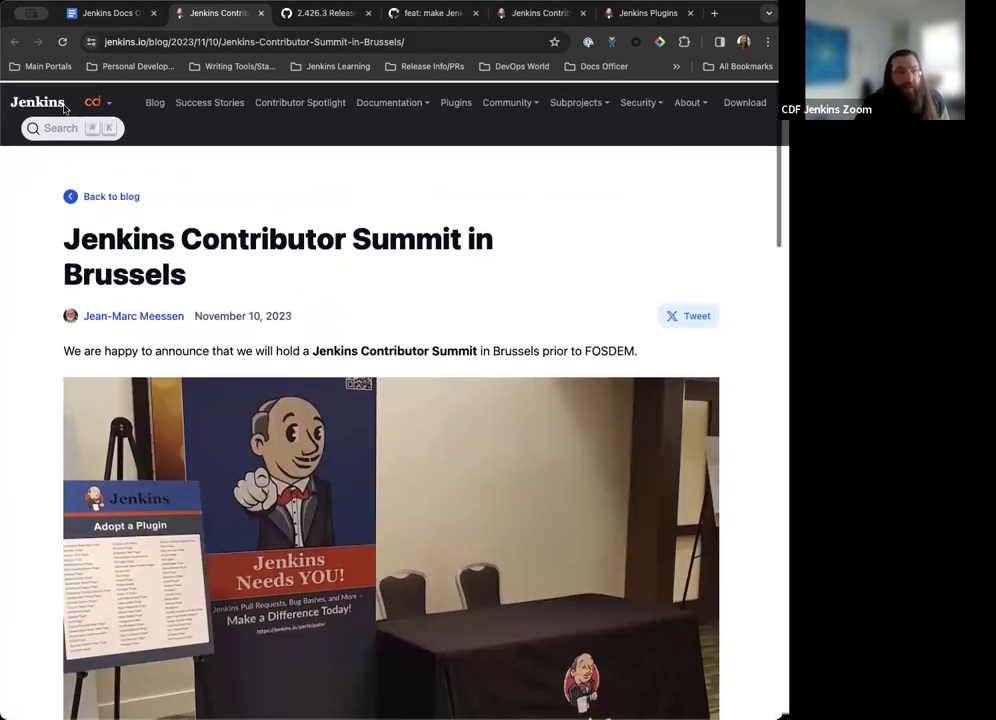
- Return to the meeting notes and review the FOSDEM summit details, including attendance, the meetup page and the proposed agenda topics
{"action": "left_click", "coordinate": [118, 17]}
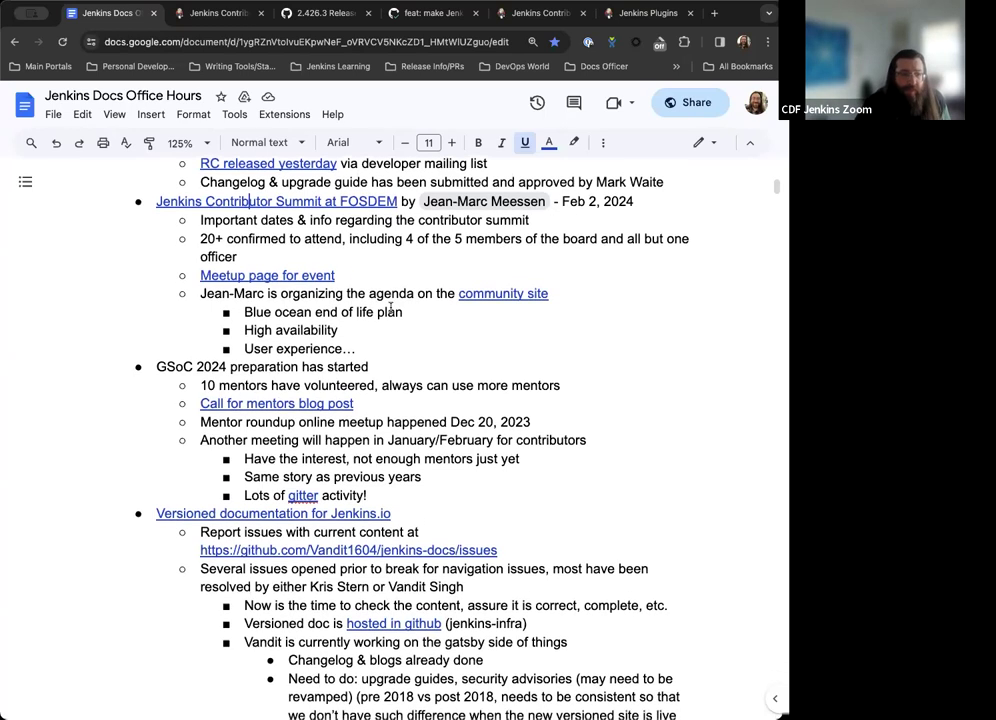
{"action": "scroll", "coordinate": [420, 314], "scroll_direction": "down", "scroll_amount": 1}
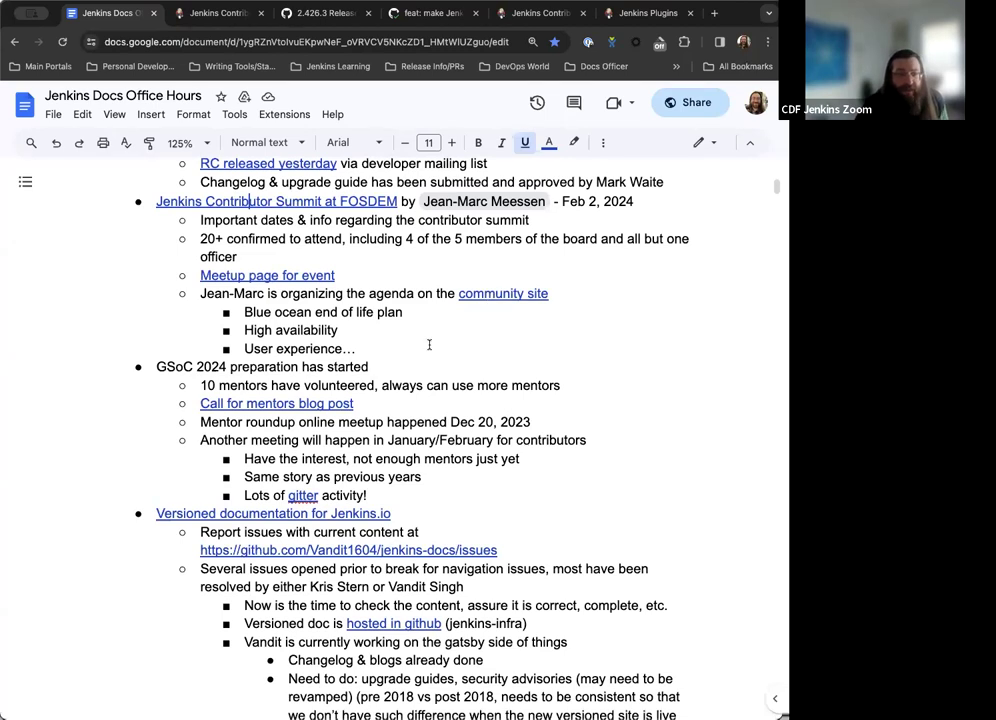
{"action": "scroll", "coordinate": [351, 327], "scroll_direction": "down", "scroll_amount": 1}
{"action": "scroll", "coordinate": [324, 293], "scroll_direction": "up", "scroll_amount": 1}
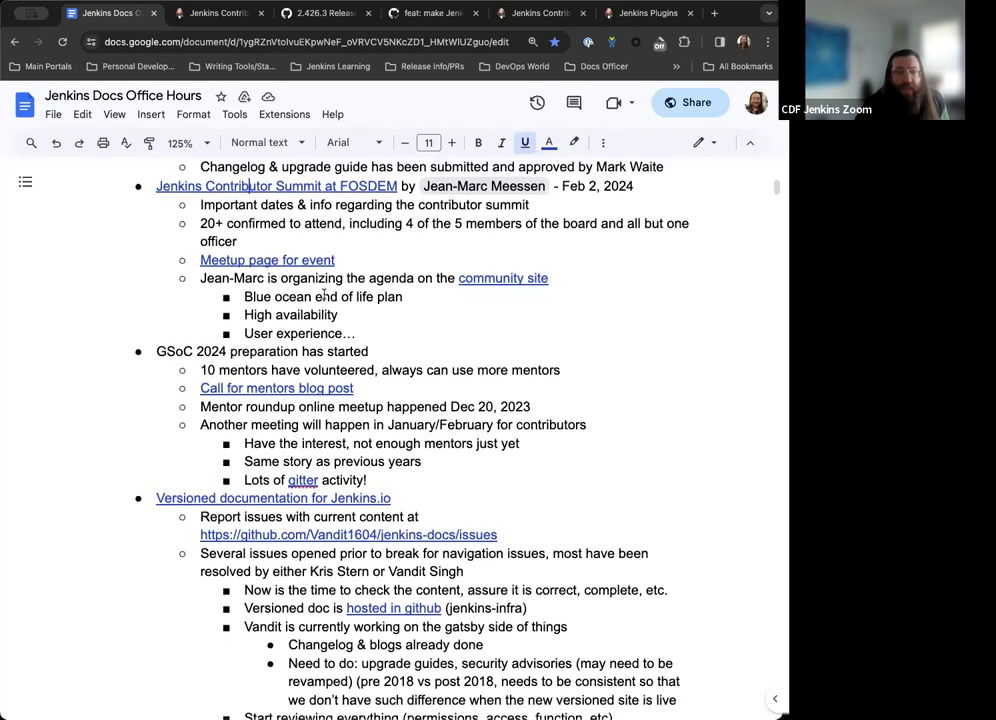
{"action": "scroll", "coordinate": [326, 310], "scroll_direction": "up", "scroll_amount": 1}
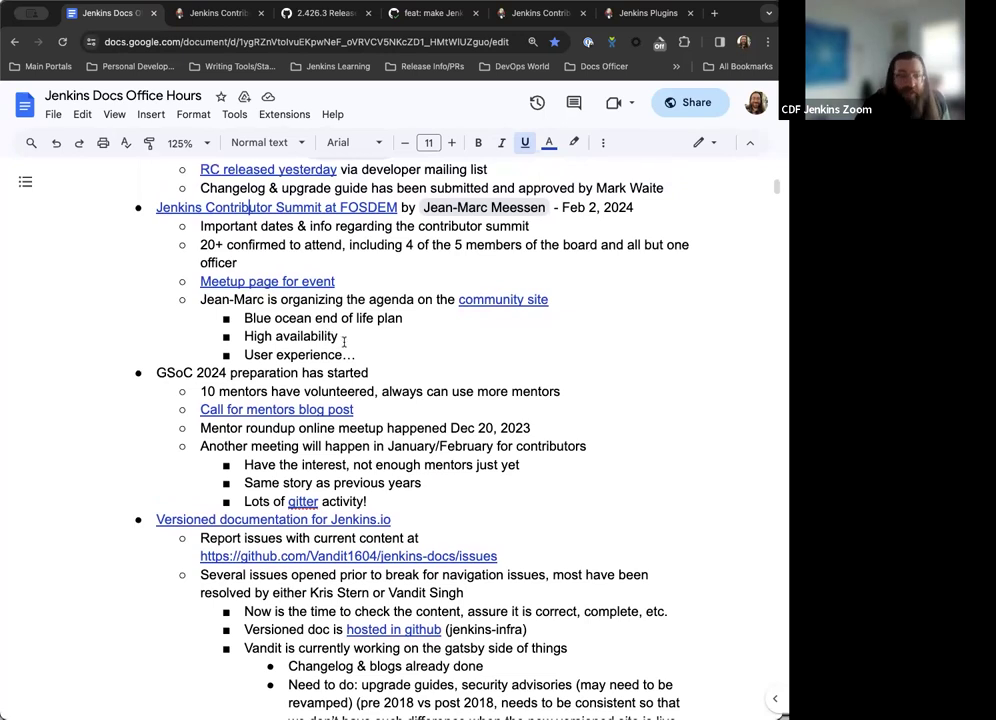
{"action": "scroll", "coordinate": [376, 337], "scroll_direction": "down", "scroll_amount": 1}
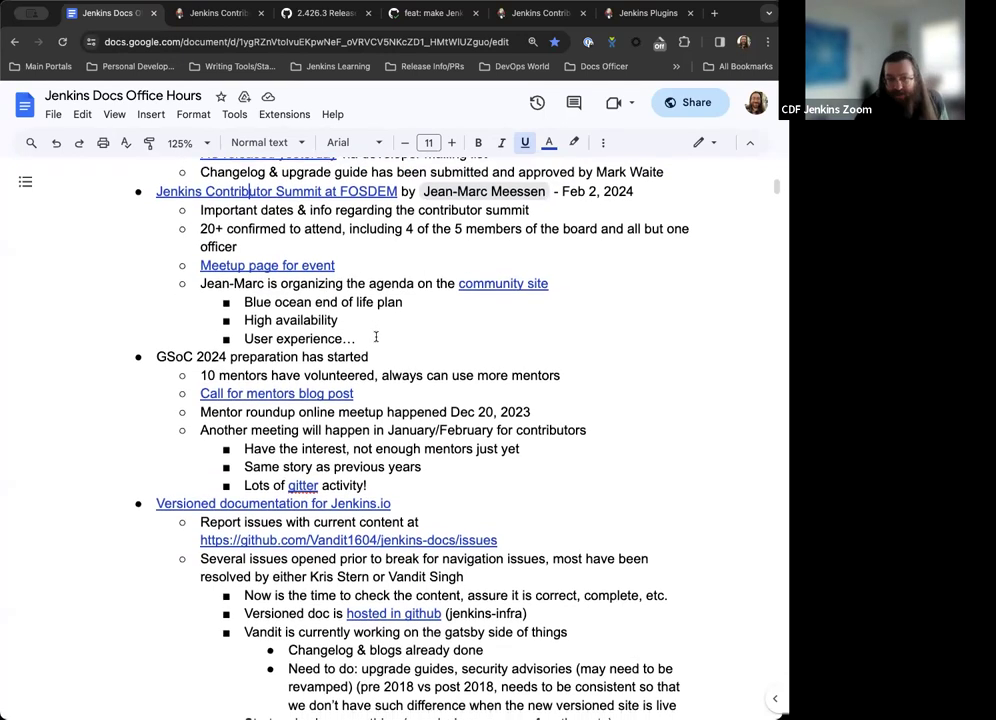
{"action": "scroll", "coordinate": [376, 337], "scroll_direction": "up", "scroll_amount": 1}
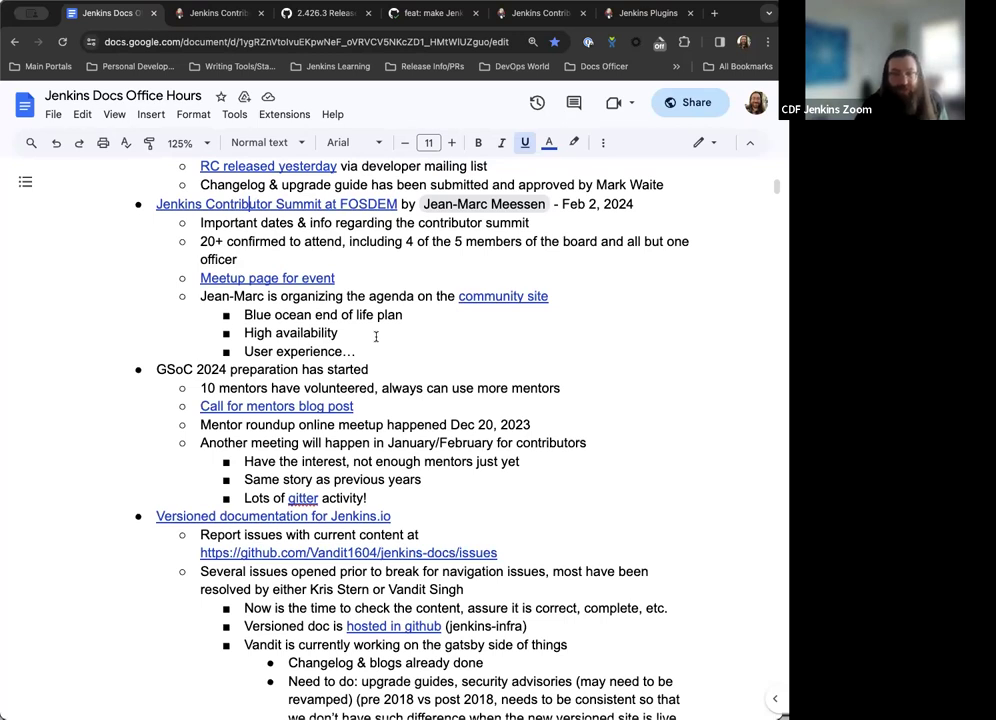
{"action": "scroll", "coordinate": [376, 337], "scroll_direction": "down", "scroll_amount": 1}
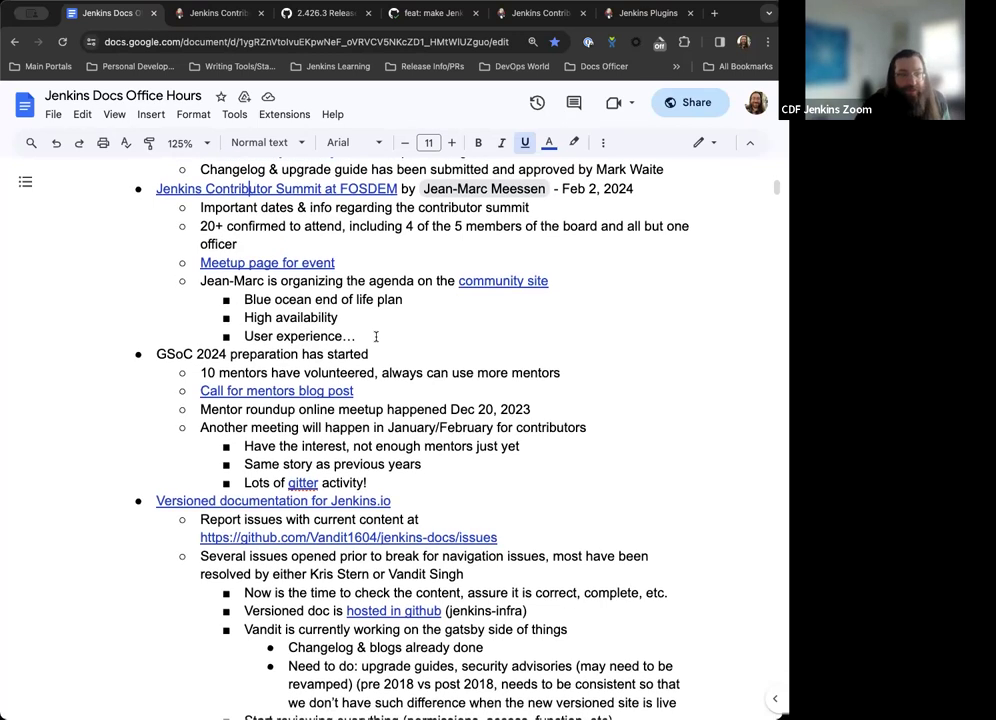
{"action": "scroll", "coordinate": [376, 337], "scroll_direction": "up", "scroll_amount": 2}
{"action": "scroll", "coordinate": [376, 337], "scroll_direction": "down", "scroll_amount": 1}
{"action": "scroll", "coordinate": [376, 337], "scroll_direction": "down", "scroll_amount": 1}
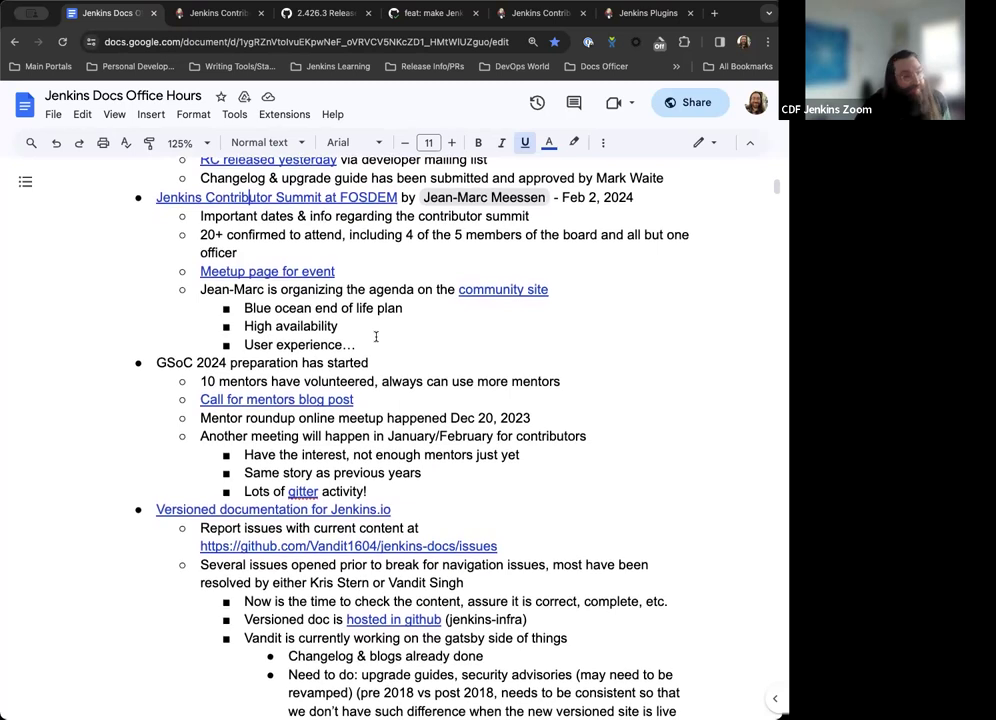
{"action": "scroll", "coordinate": [376, 337], "scroll_direction": "down", "scroll_amount": 1}
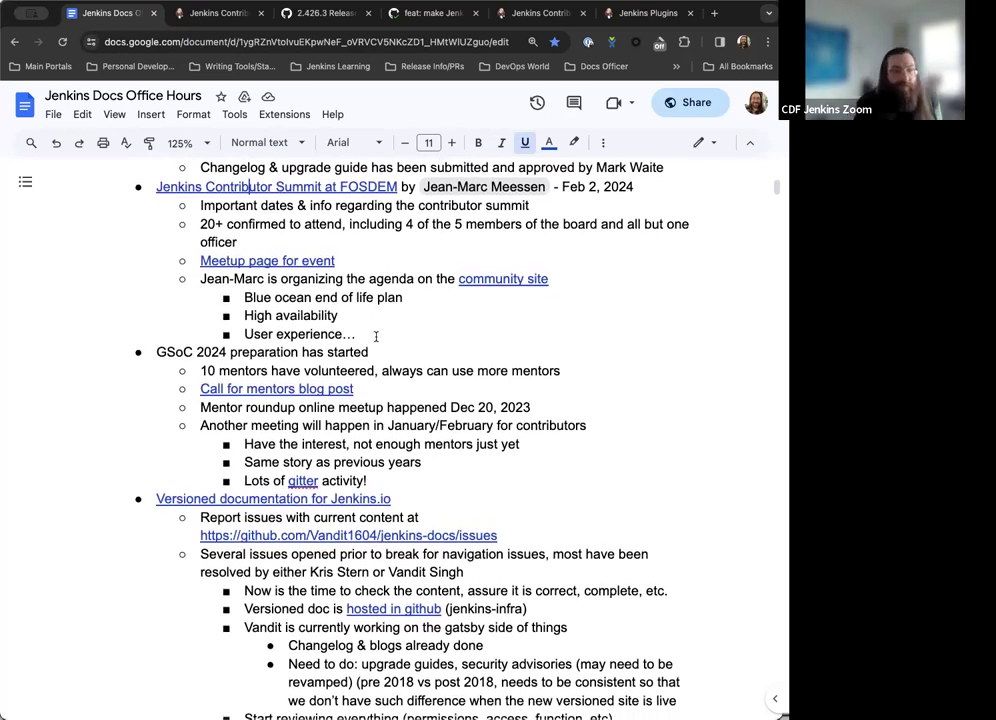
- Review the GSoC 2024 preparation agenda item in the meeting notes
{"action": "scroll", "coordinate": [376, 337], "scroll_direction": "down", "scroll_amount": 1}
{"action": "scroll", "coordinate": [376, 337], "scroll_direction": "down", "scroll_amount": 3}
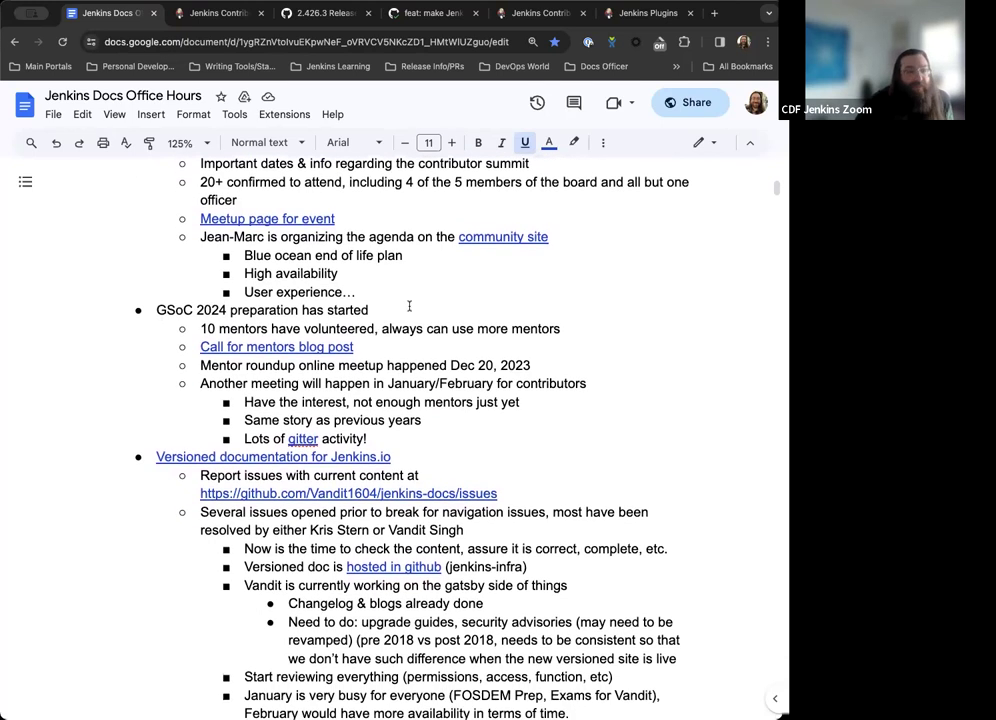
{"action": "scroll", "coordinate": [420, 296], "scroll_direction": "down", "scroll_amount": 3}
{"action": "scroll", "coordinate": [433, 287], "scroll_direction": "down", "scroll_amount": 1}
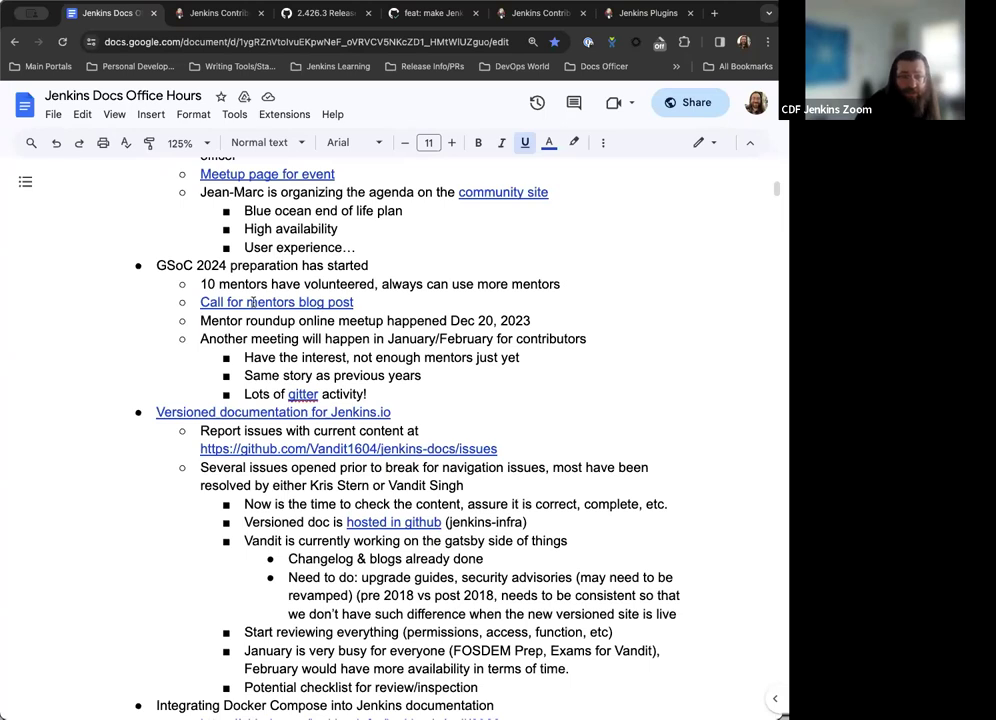
- Try the gitter link in the GSoC 2024 item, then close its duplicate chat tab
{"action": "left_click", "coordinate": [434, 295]}
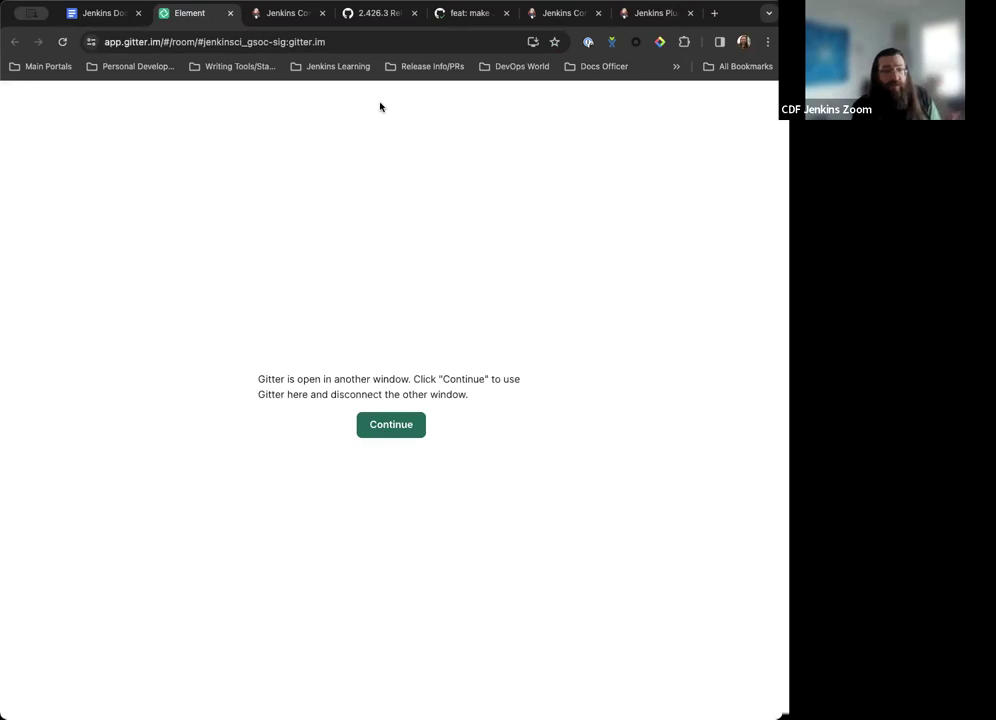
{"action": "key", "text": "super+w"}
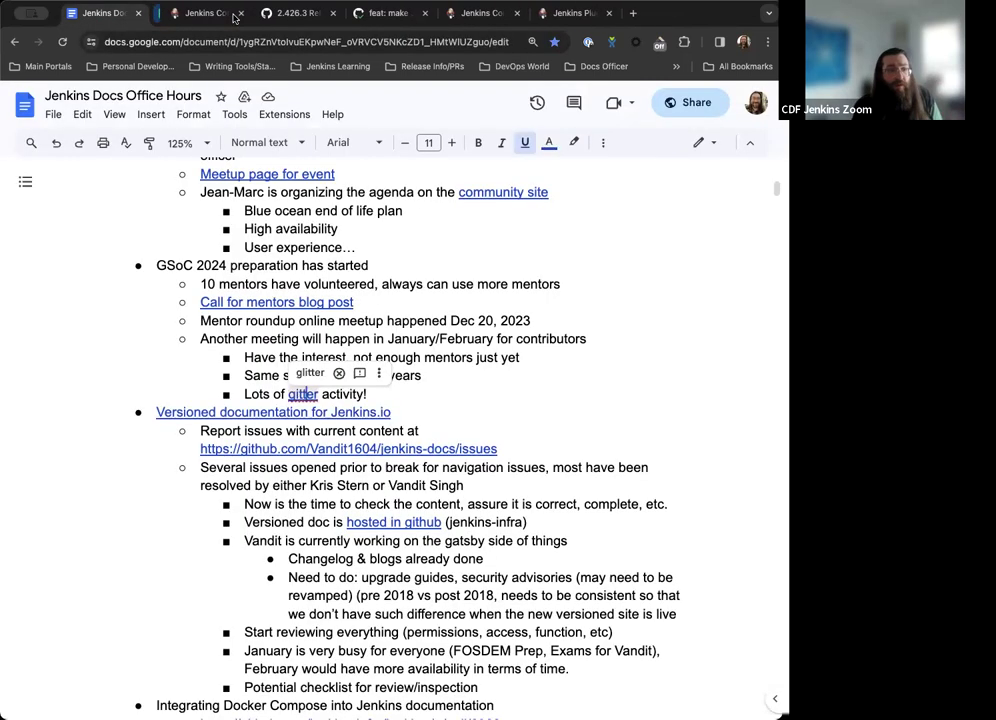
{"action": "left_click", "coordinate": [498, 402]}
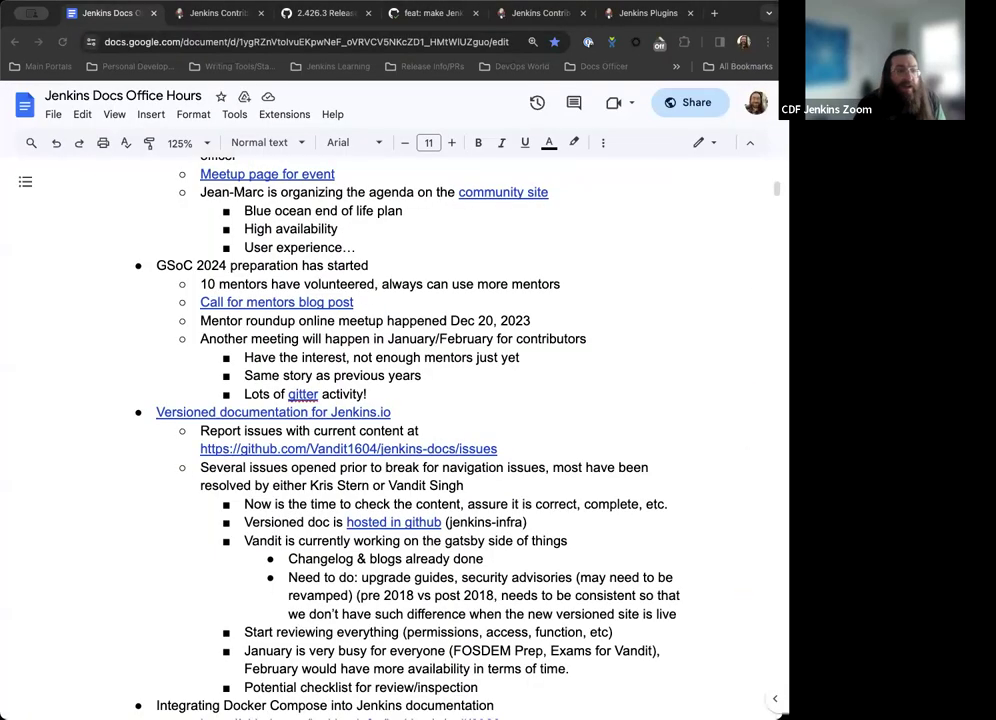
- Look through the recent messages in the jenkinsci/gsoc-sig Gitter room, then close the chat
{"action": "key", "text": "super+Tab"}
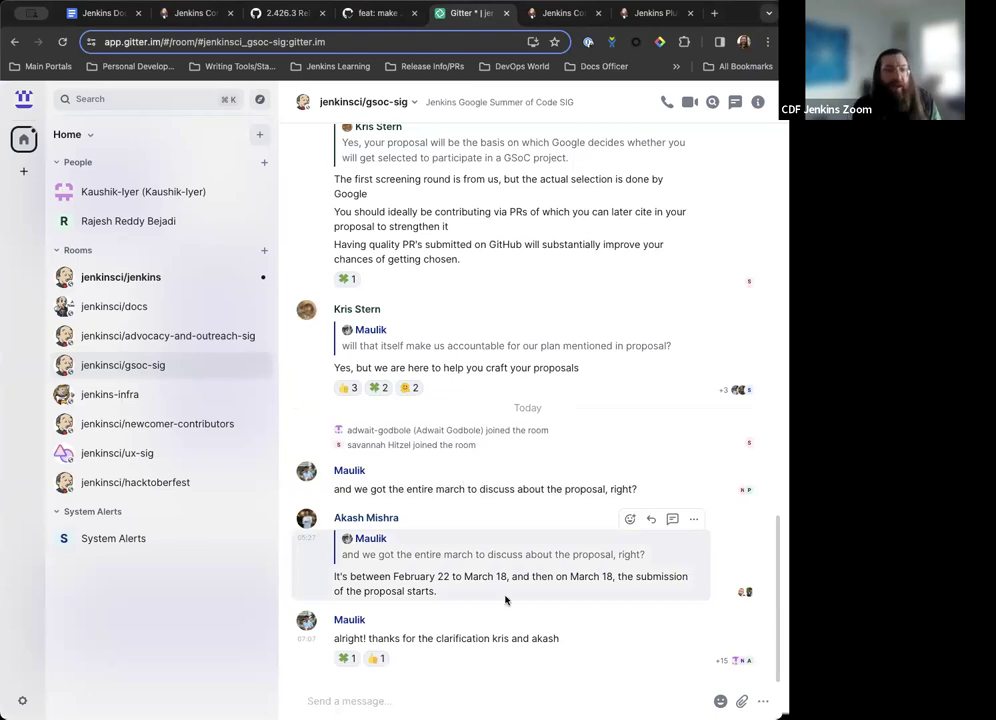
{"action": "scroll", "coordinate": [505, 597], "scroll_direction": "up", "scroll_amount": 3}
{"action": "scroll", "coordinate": [505, 597], "scroll_direction": "up", "scroll_amount": 7}
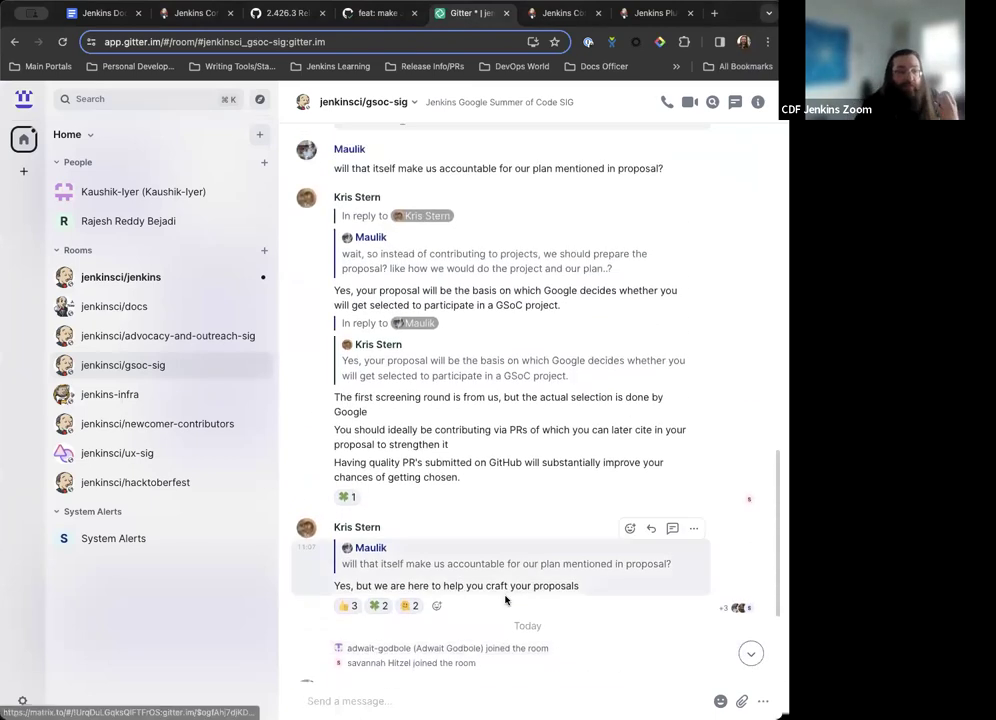
{"action": "scroll", "coordinate": [505, 600], "scroll_direction": "up", "scroll_amount": 8}
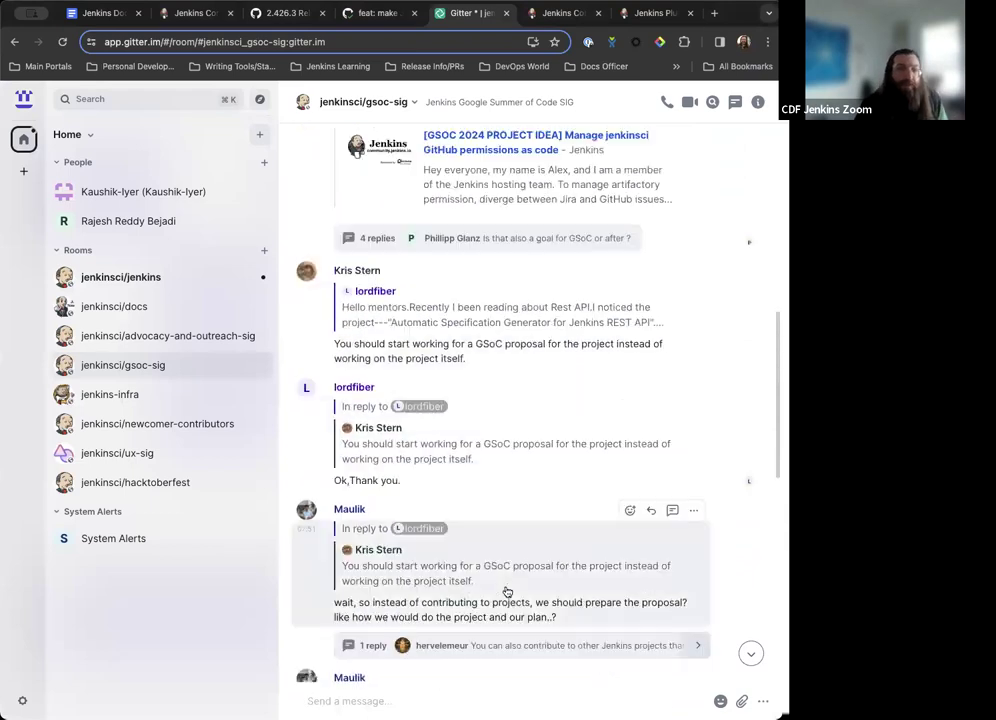
{"action": "scroll", "coordinate": [478, 382], "scroll_direction": "down", "scroll_amount": 20}
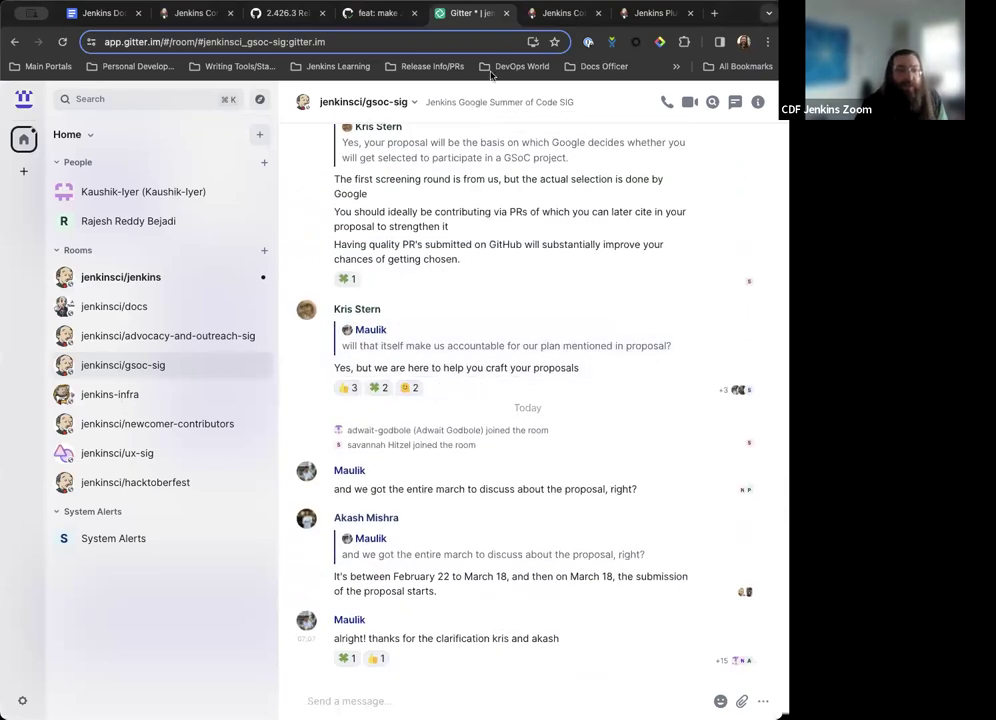
{"action": "left_click", "coordinate": [505, 14]}
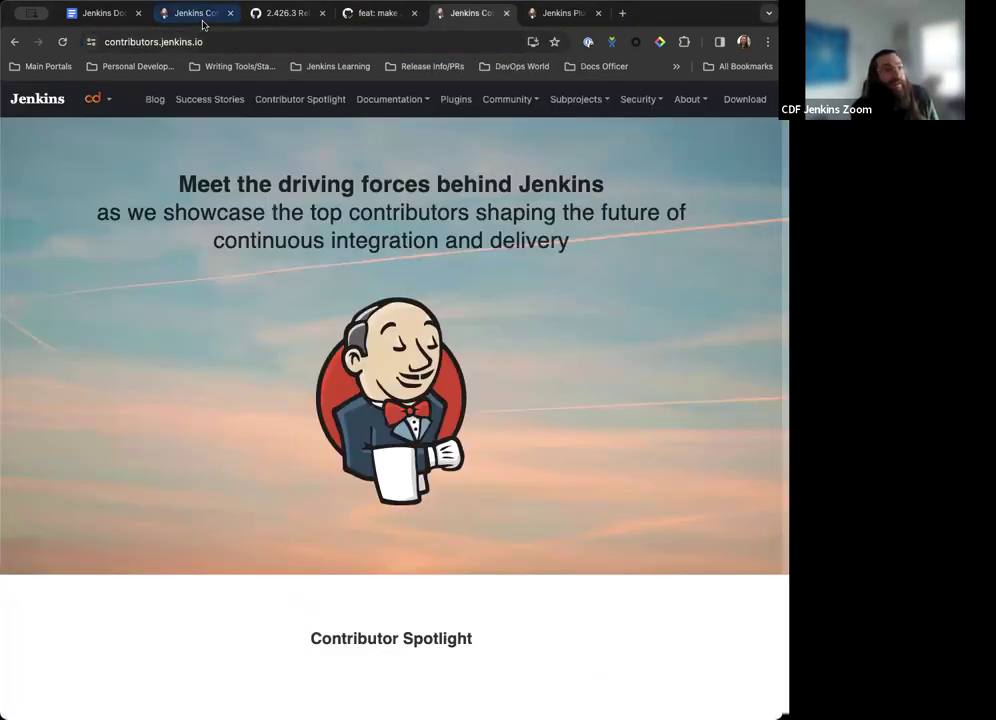
- Skim the call for mentors blog post linked in the meeting notes and view the project ideas folder it links to
{"action": "left_click", "coordinate": [95, 13]}
{"action": "scroll", "coordinate": [281, 262], "scroll_direction": "down", "scroll_amount": 1}
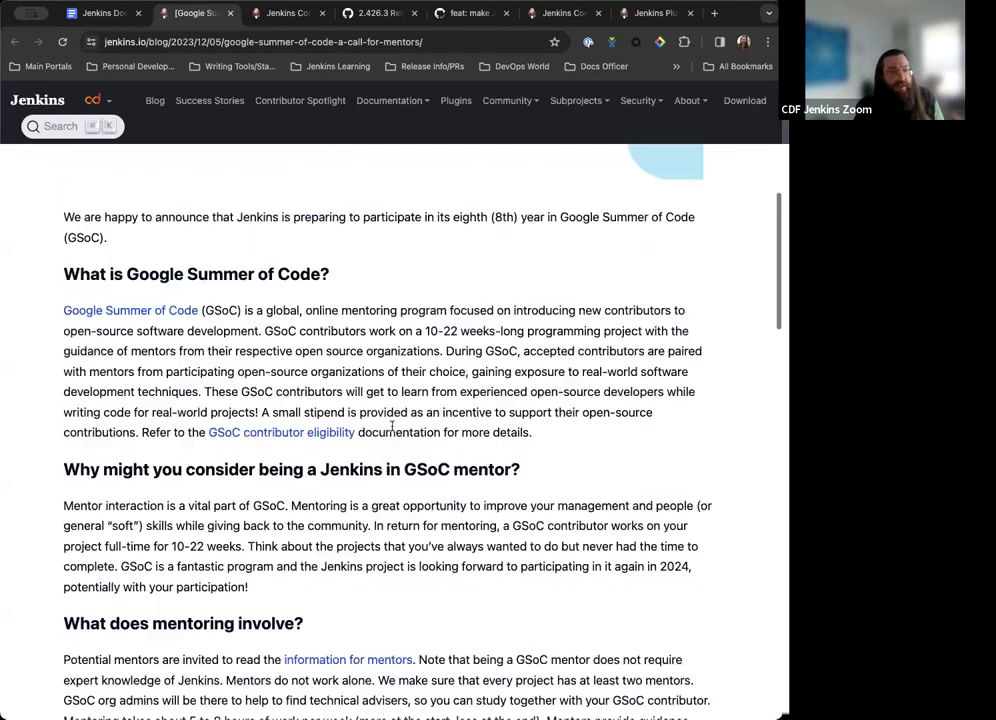
{"action": "scroll", "coordinate": [387, 449], "scroll_direction": "down", "scroll_amount": 15}
{"action": "scroll", "coordinate": [256, 351], "scroll_direction": "up", "scroll_amount": 2}
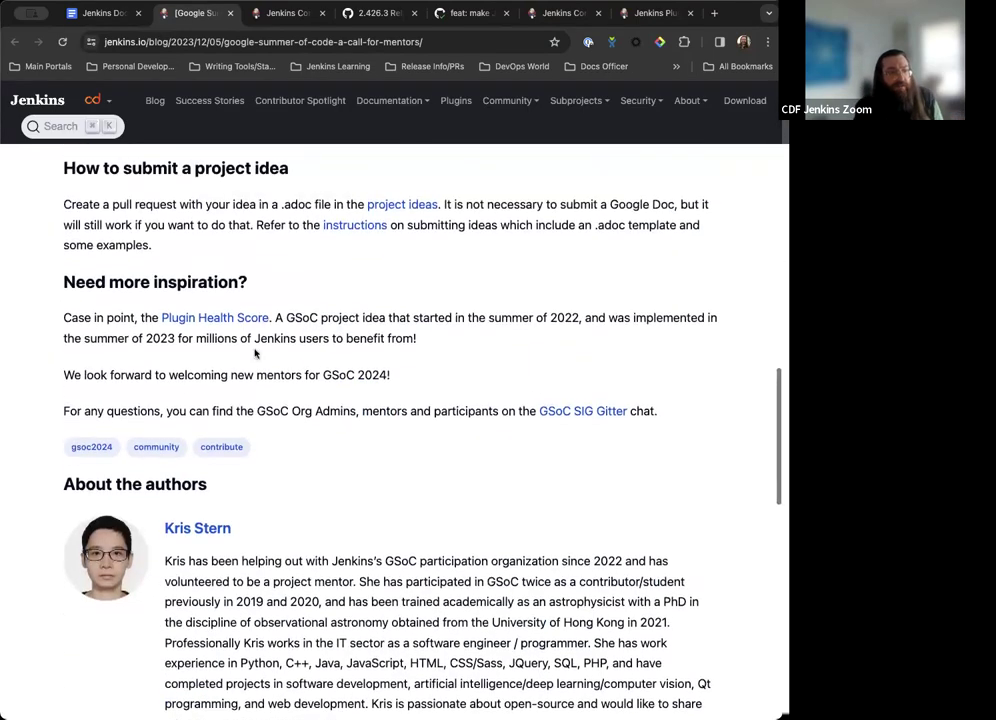
{"action": "scroll", "coordinate": [540, 415], "scroll_direction": "up", "scroll_amount": 2}
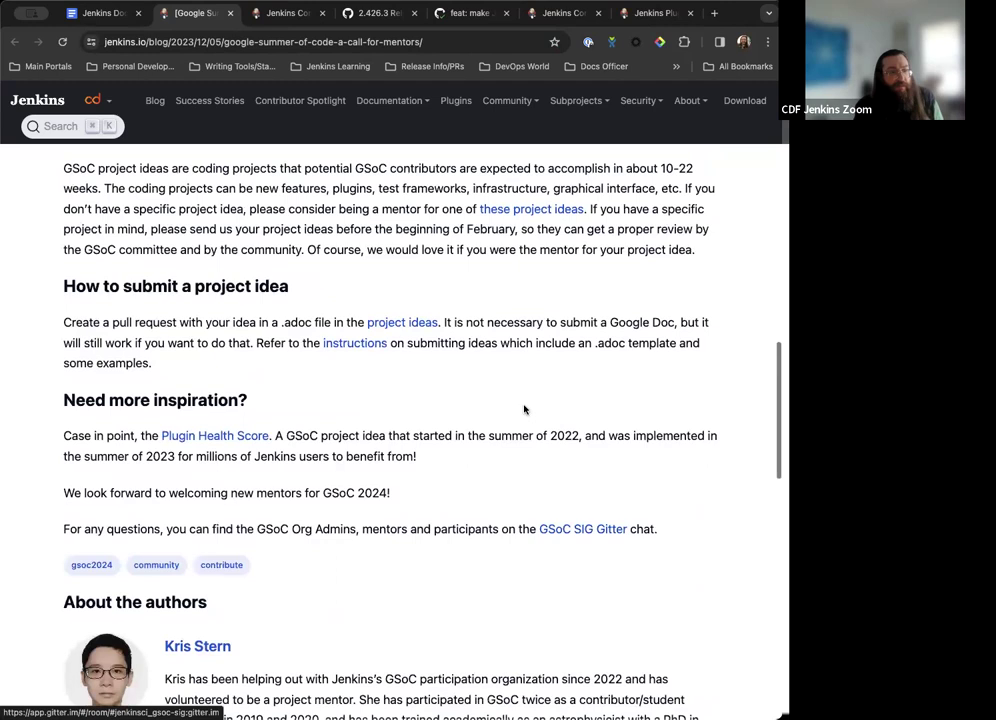
{"action": "left_click", "coordinate": [390, 328]}
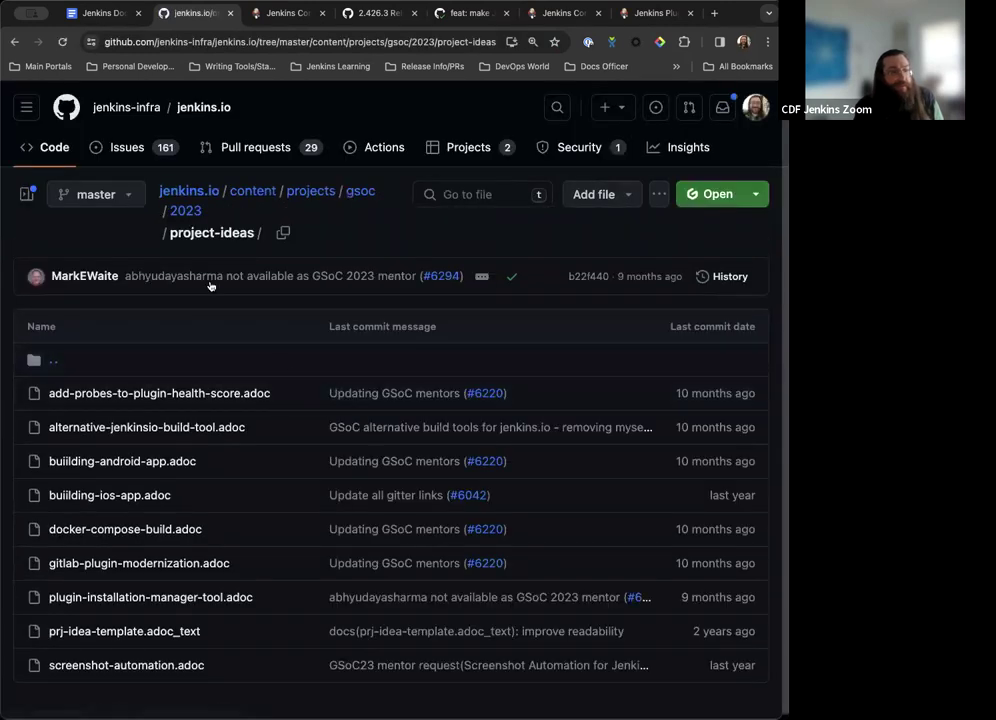
{"action": "scroll", "coordinate": [210, 320], "scroll_direction": "down", "scroll_amount": 1}
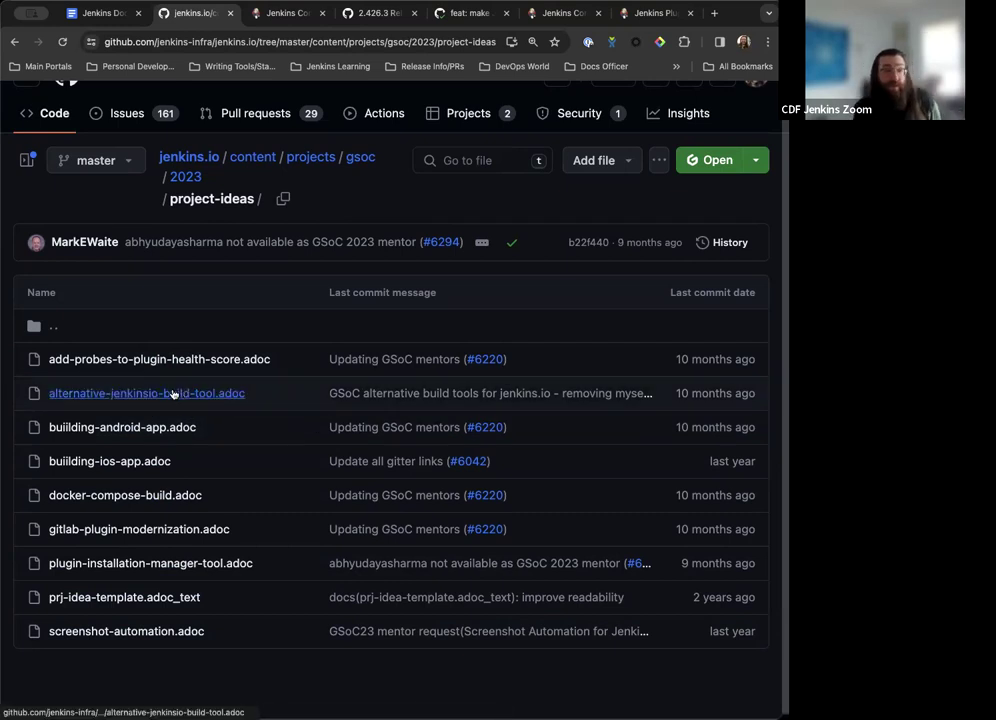
- Go back to the meeting notes and look over the Versioned documentation for Jenkins.io agenda item
{"action": "key", "text": "ctrl+shift+Tab"}
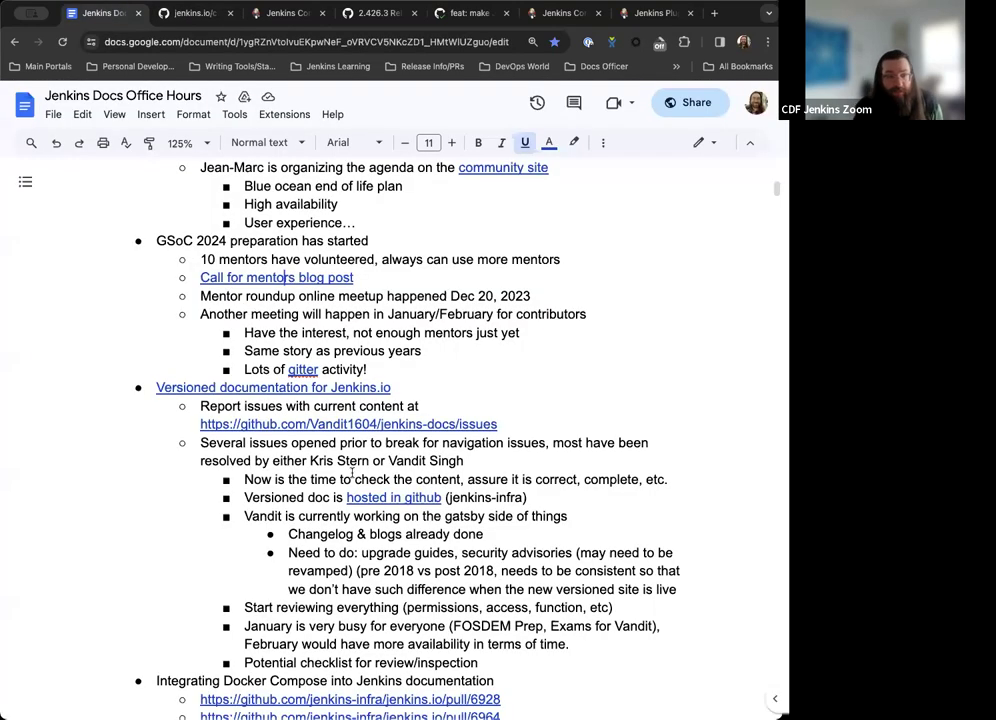
{"action": "scroll", "coordinate": [401, 349], "scroll_direction": "down", "scroll_amount": 2}
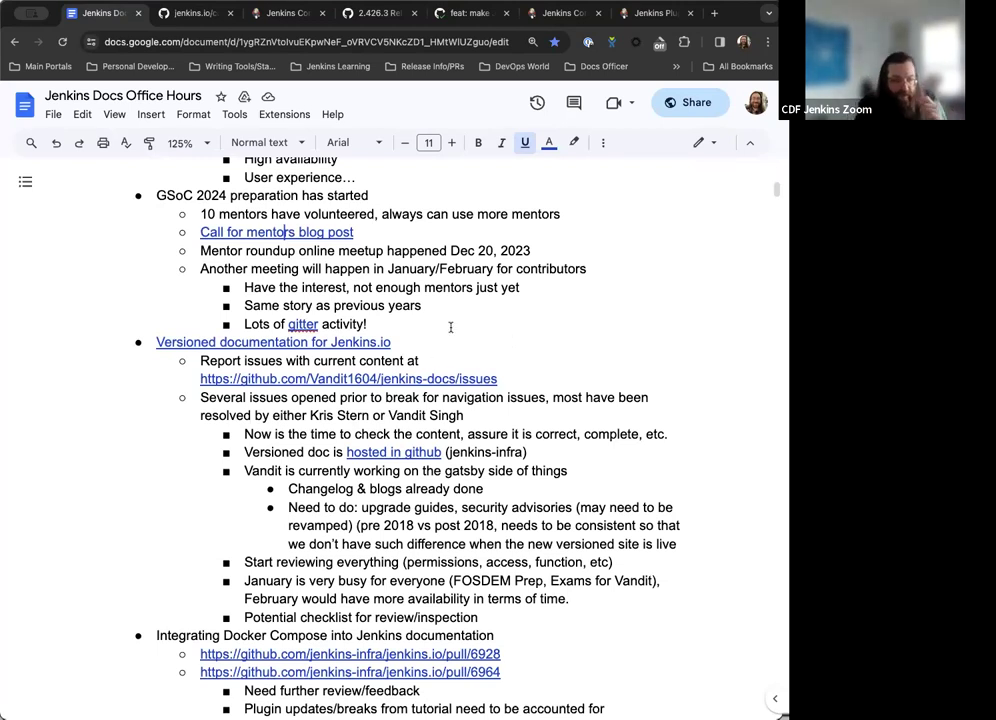
{"action": "scroll", "coordinate": [450, 327], "scroll_direction": "down", "scroll_amount": 2}
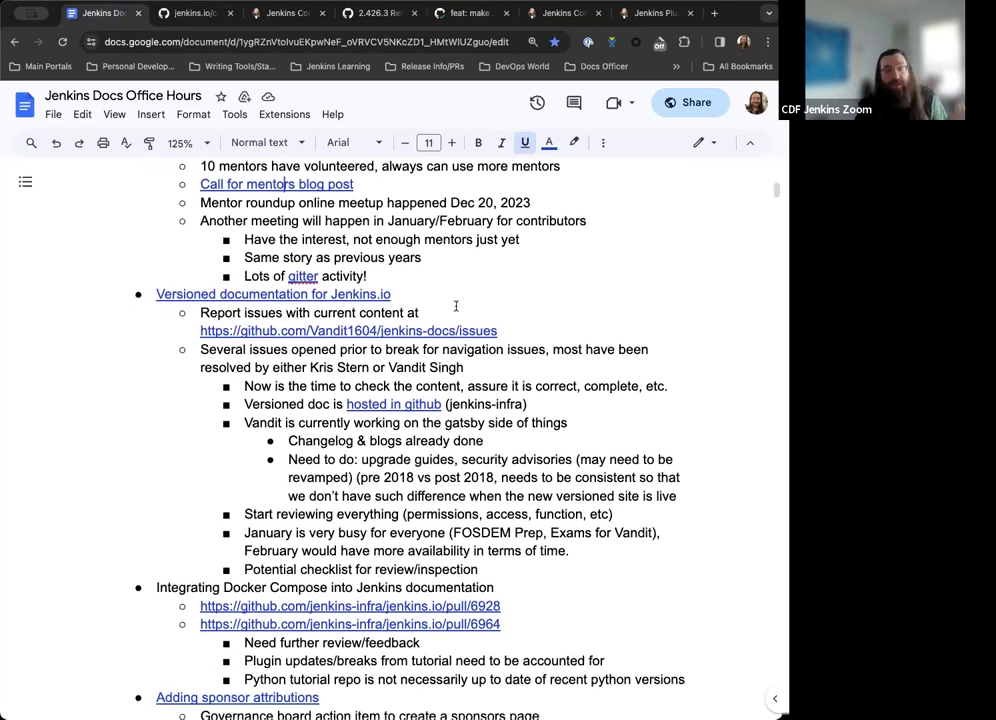
{"action": "scroll", "coordinate": [455, 306], "scroll_direction": "up", "scroll_amount": 1}
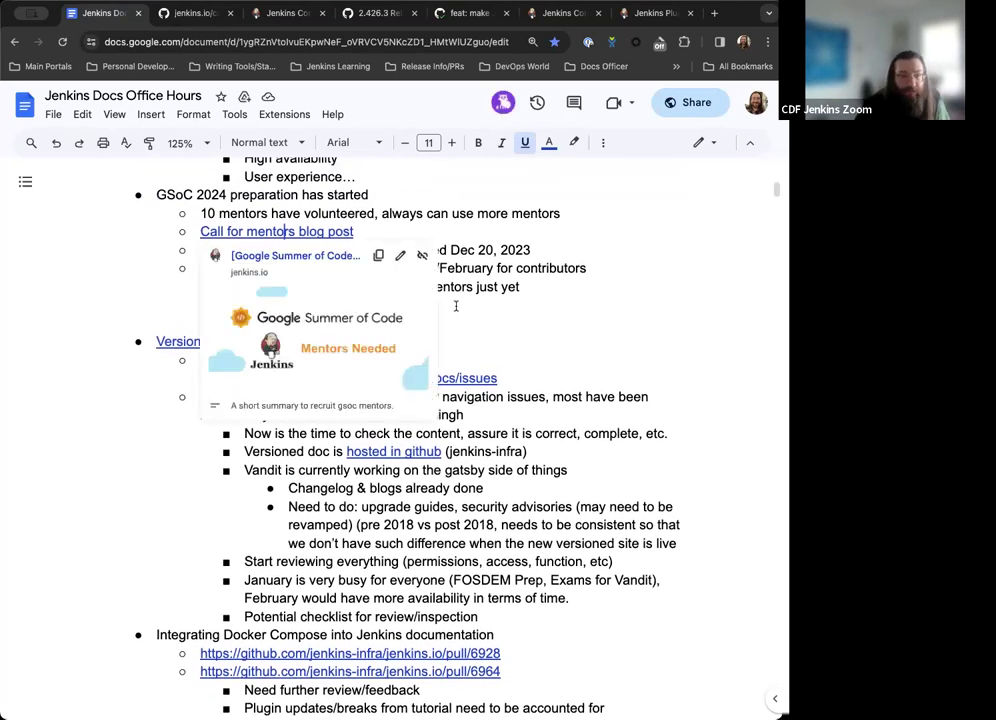
{"action": "left_click", "coordinate": [476, 335]}
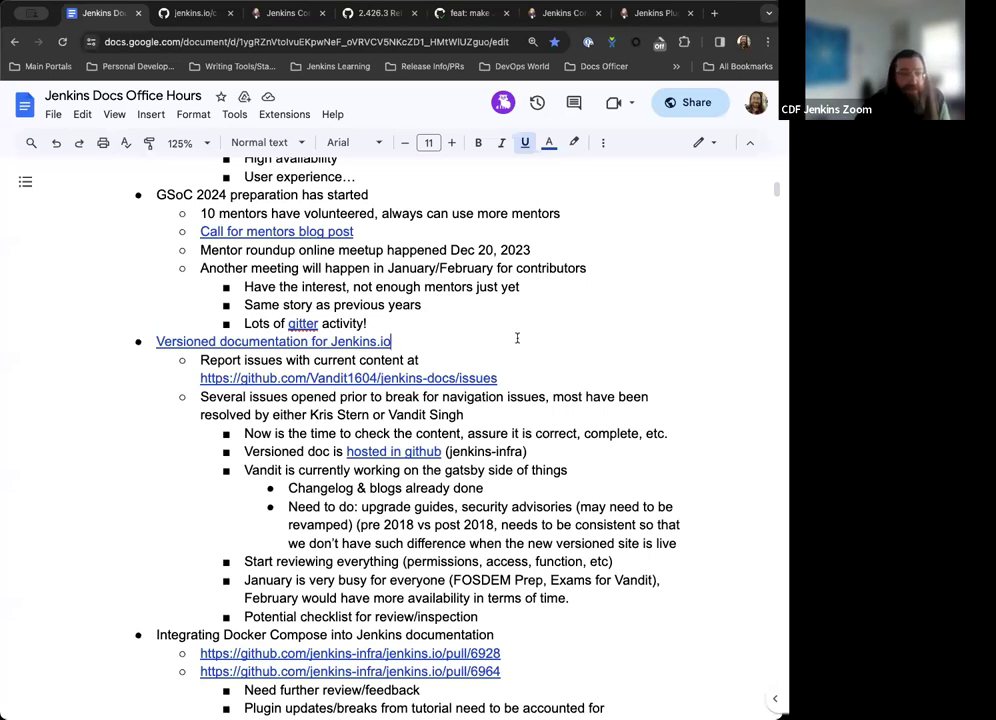
{"action": "scroll", "coordinate": [505, 380], "scroll_direction": "down", "scroll_amount": 1}
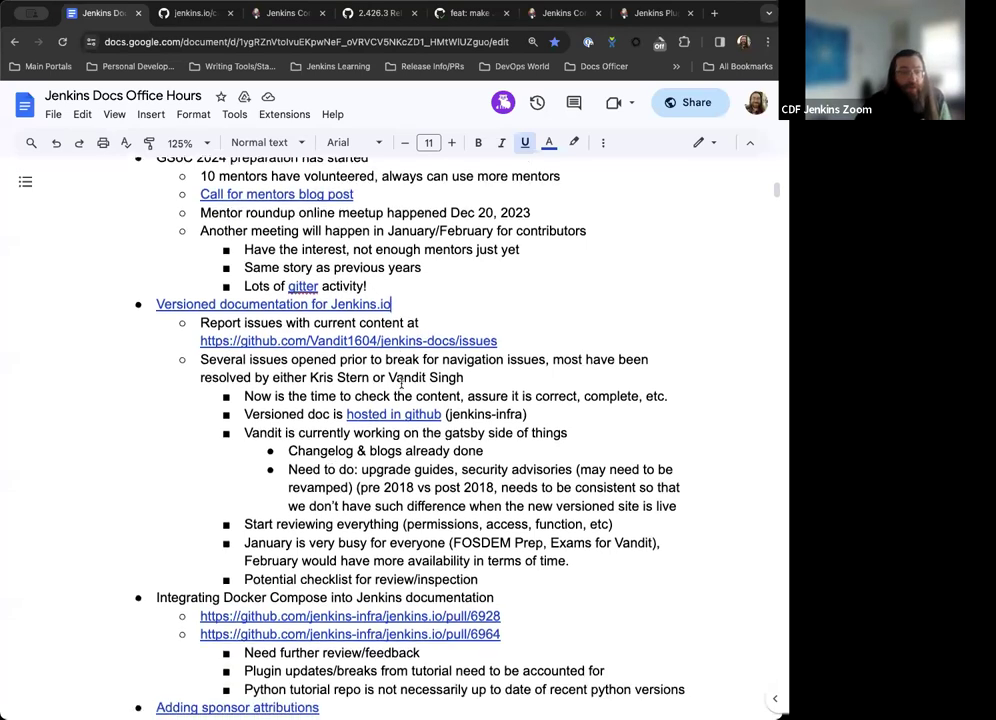
- Read through the Versioned documentation item in the meeting notes and continue to the Integrating Docker Compose item
{"action": "scroll", "coordinate": [513, 396], "scroll_direction": "down", "scroll_amount": 1}
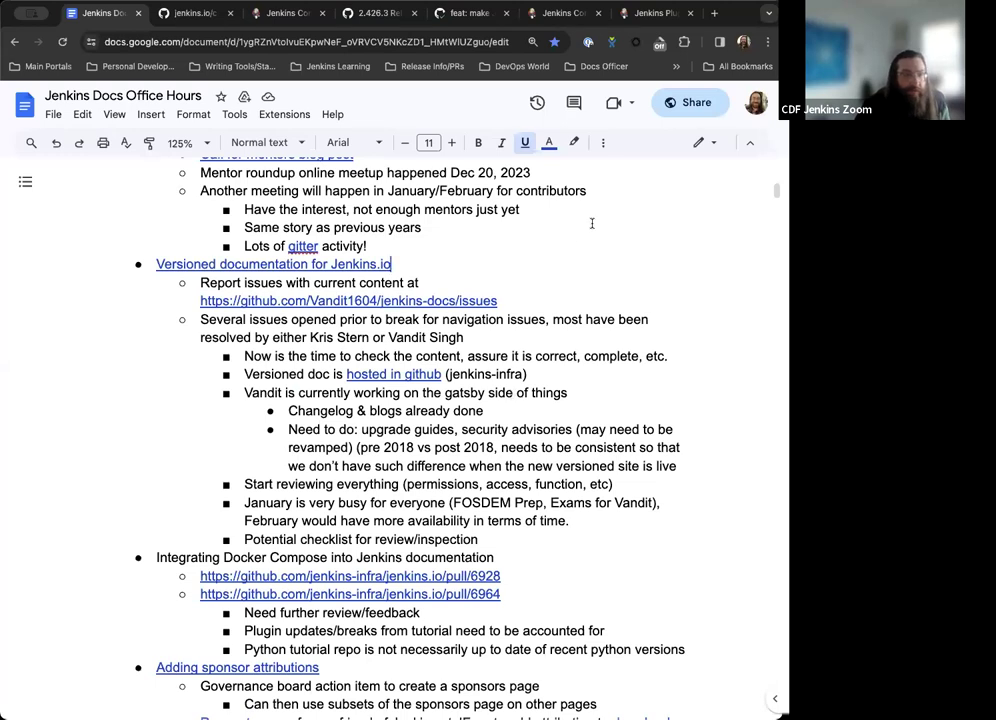
{"action": "scroll", "coordinate": [475, 455], "scroll_direction": "down", "scroll_amount": 1}
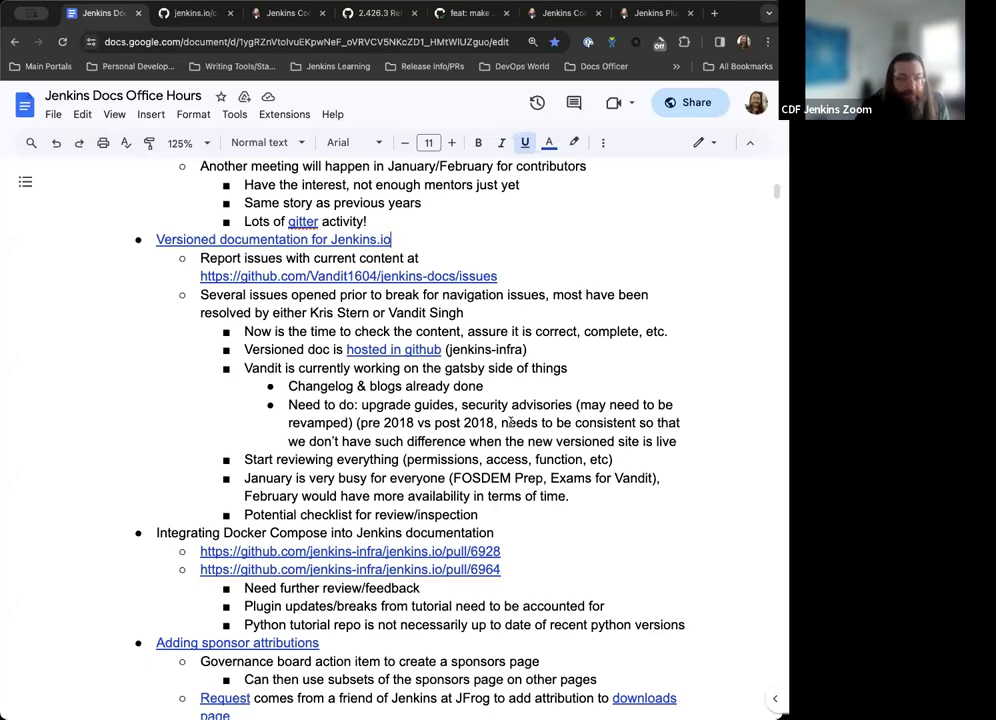
{"action": "scroll", "coordinate": [400, 380], "scroll_direction": "down", "scroll_amount": 1}
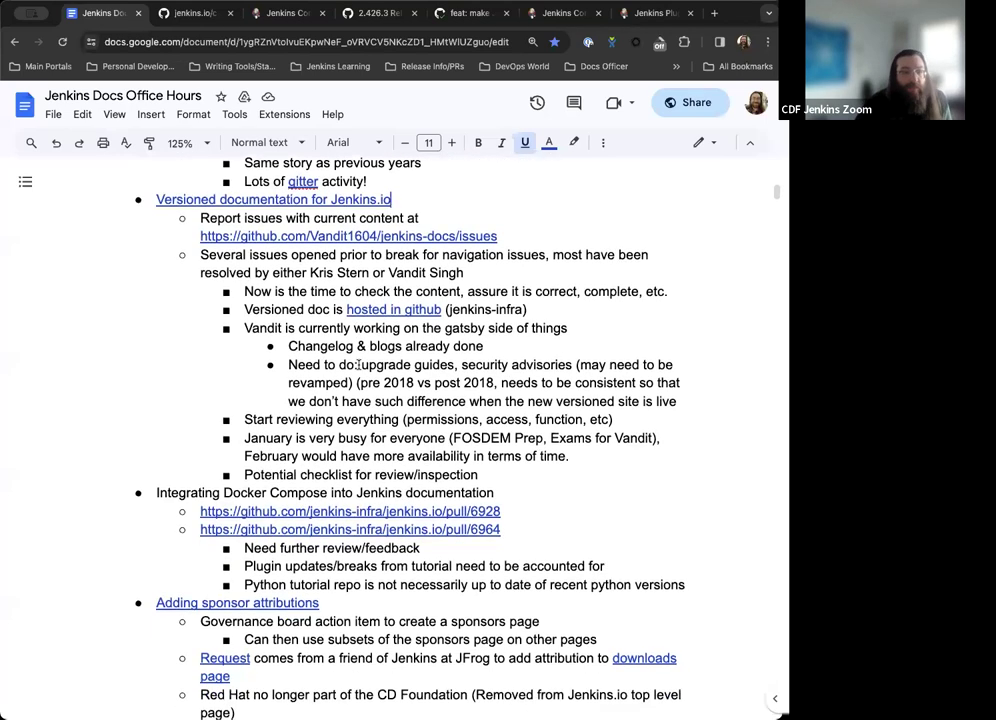
{"action": "scroll", "coordinate": [379, 414], "scroll_direction": "down", "scroll_amount": 2}
{"action": "scroll", "coordinate": [455, 430], "scroll_direction": "down", "scroll_amount": 4}
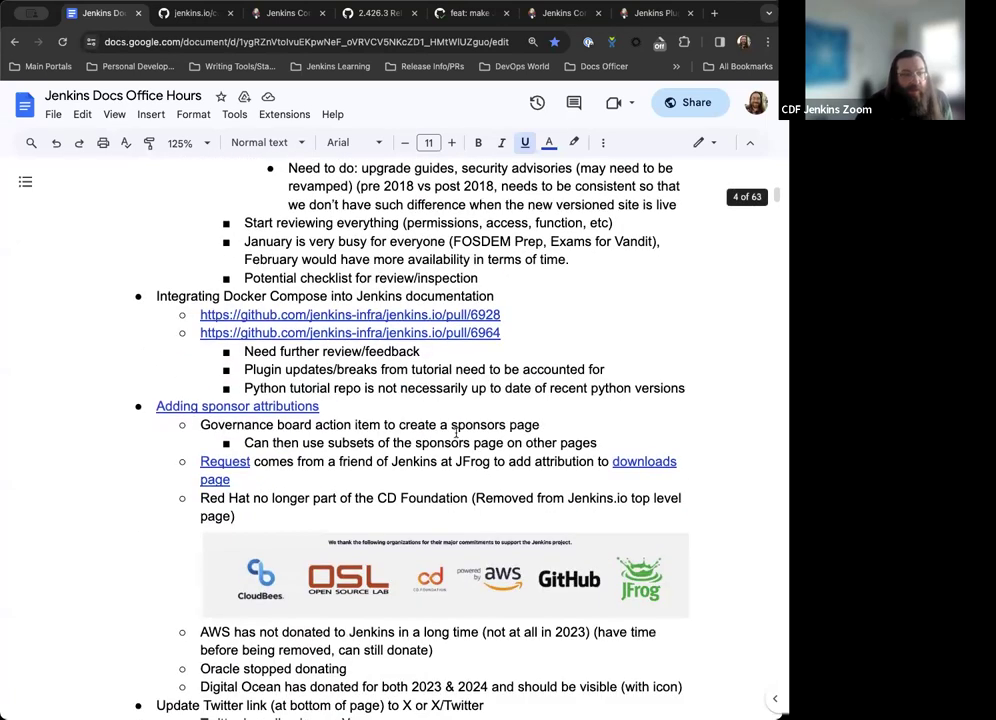
{"action": "scroll", "coordinate": [455, 430], "scroll_direction": "down", "scroll_amount": 1}
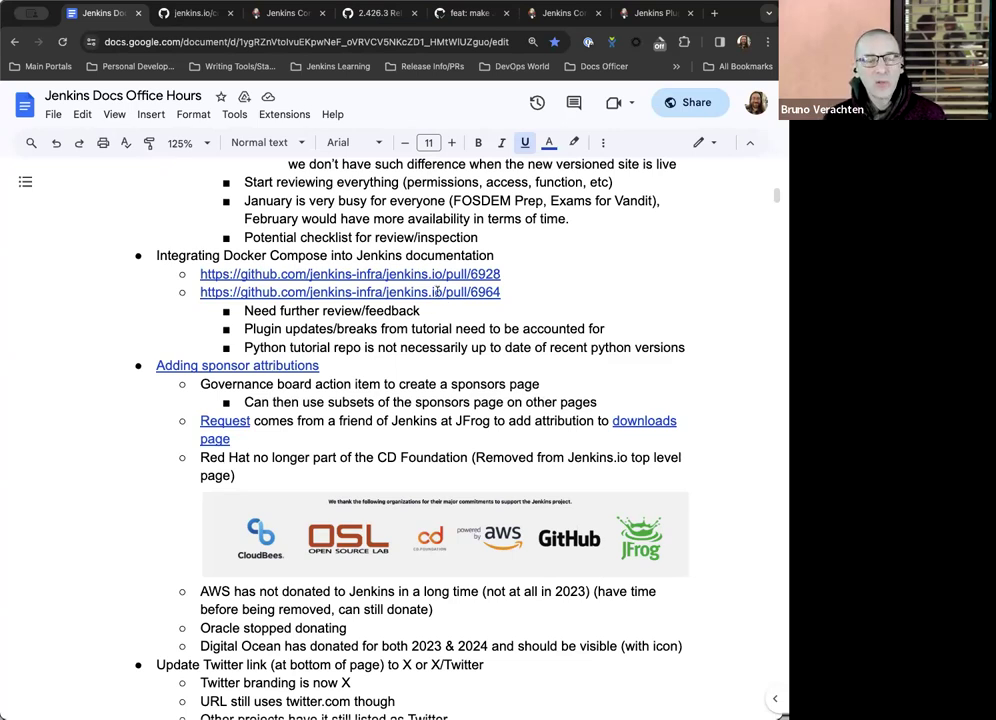
- Open the two linked pull requests, 6928 and 6964, from the Docker Compose item and view both
{"action": "mouse_move", "coordinate": [336, 276]}
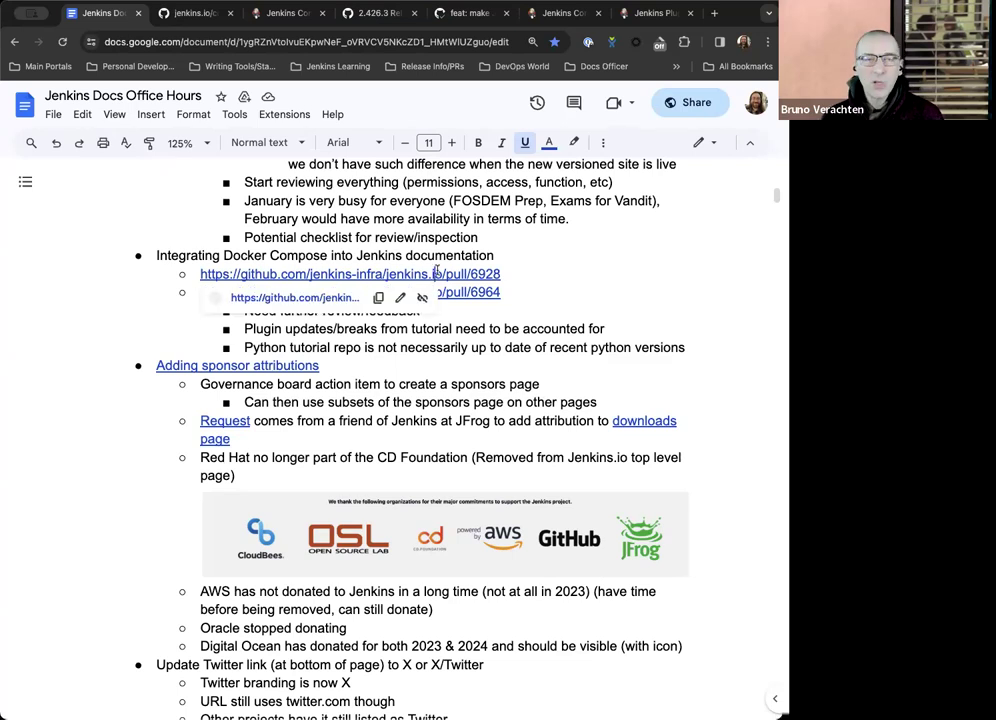
{"action": "left_click", "coordinate": [320, 297]}
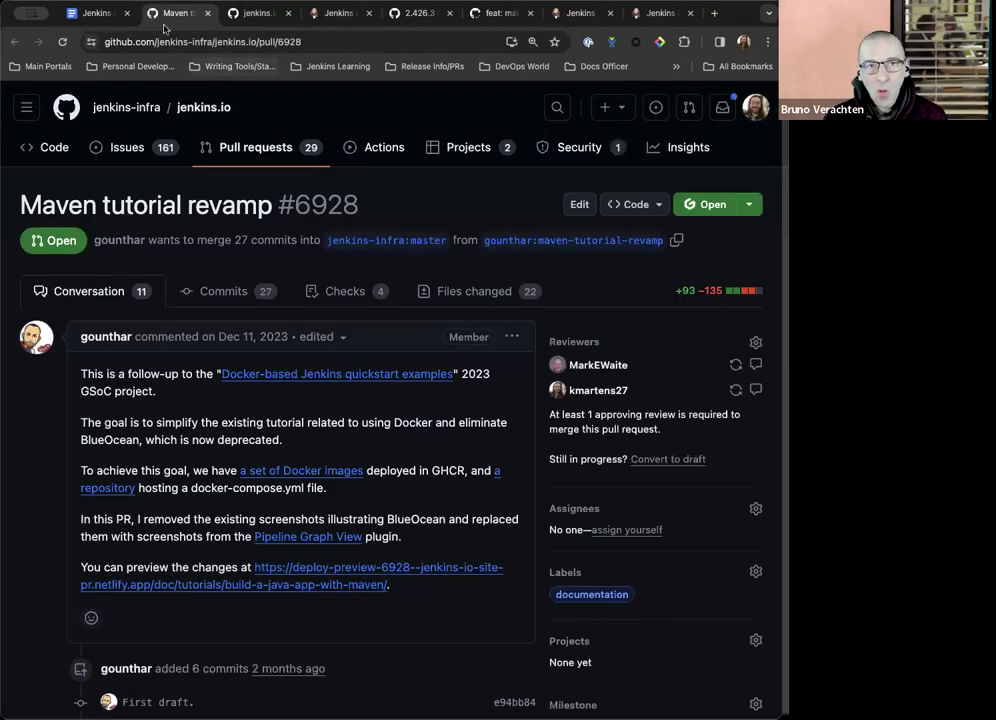
{"action": "left_click", "coordinate": [97, 14]}
{"action": "mouse_move", "coordinate": [336, 294]}
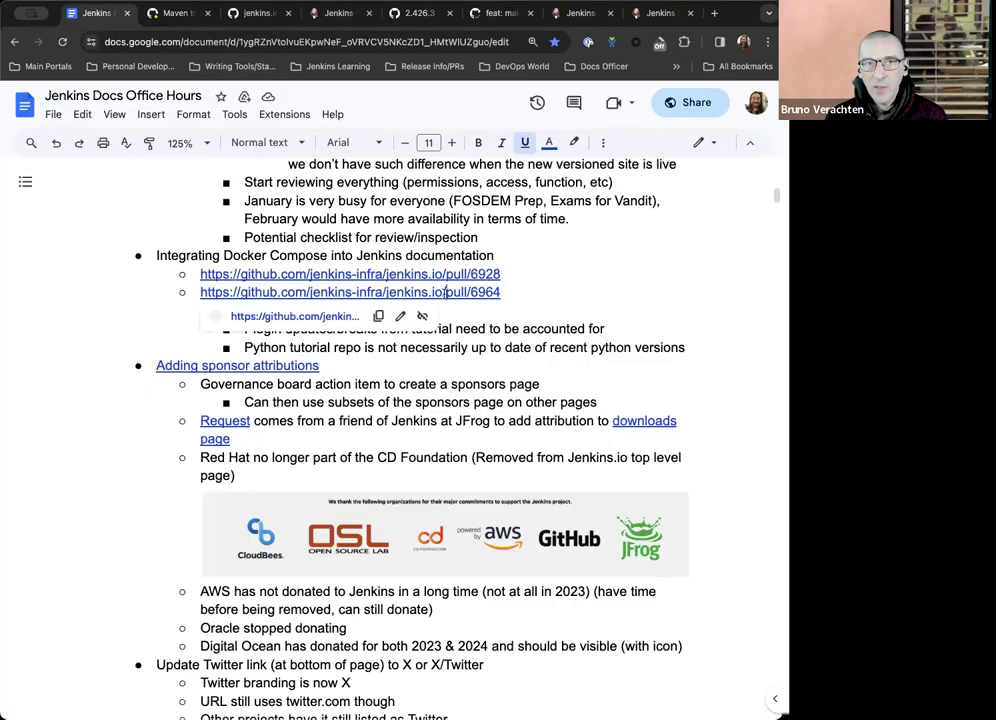
{"action": "left_click", "coordinate": [320, 316]}
{"action": "left_click", "coordinate": [224, 14]}
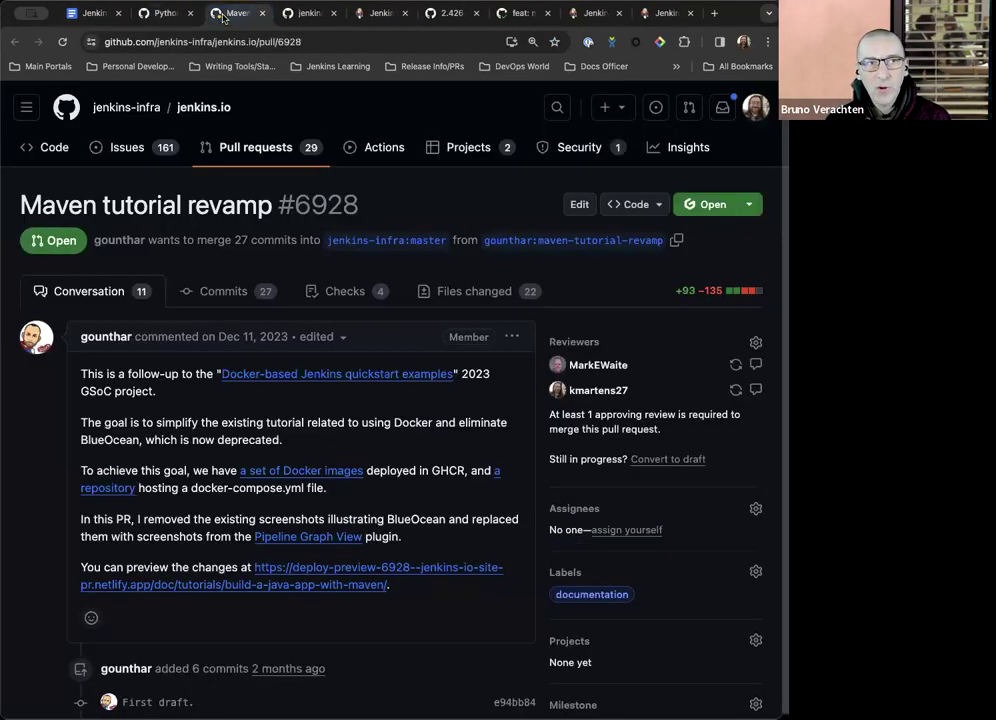
{"action": "left_click", "coordinate": [160, 14]}
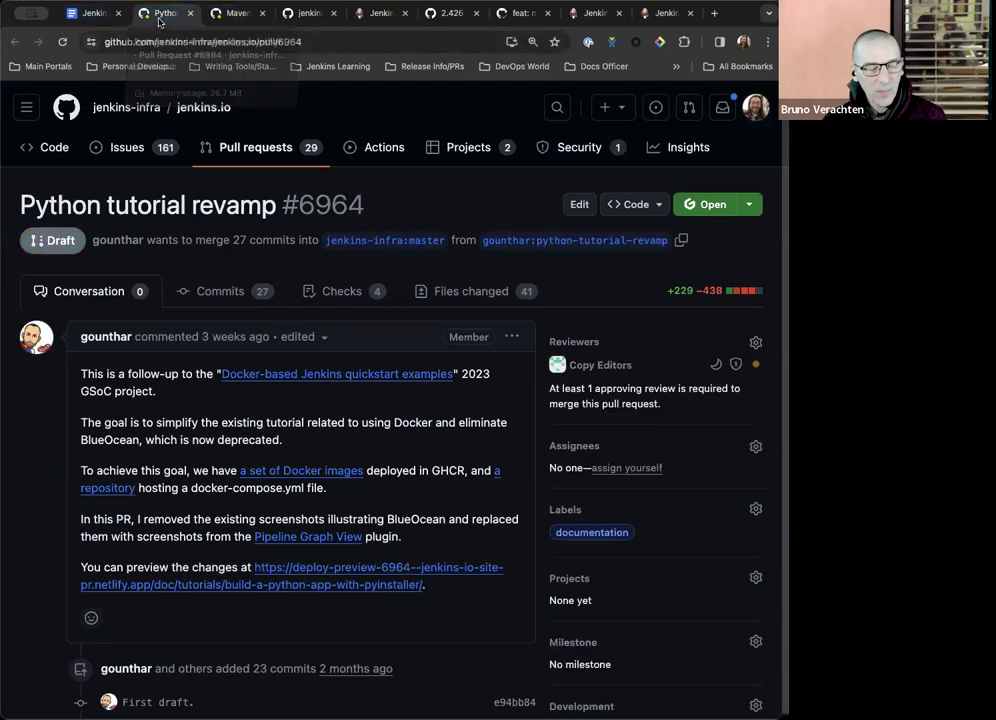
- Return to the meeting notes and look over the Adding sponsor attributions agenda item
{"action": "left_click", "coordinate": [88, 13]}
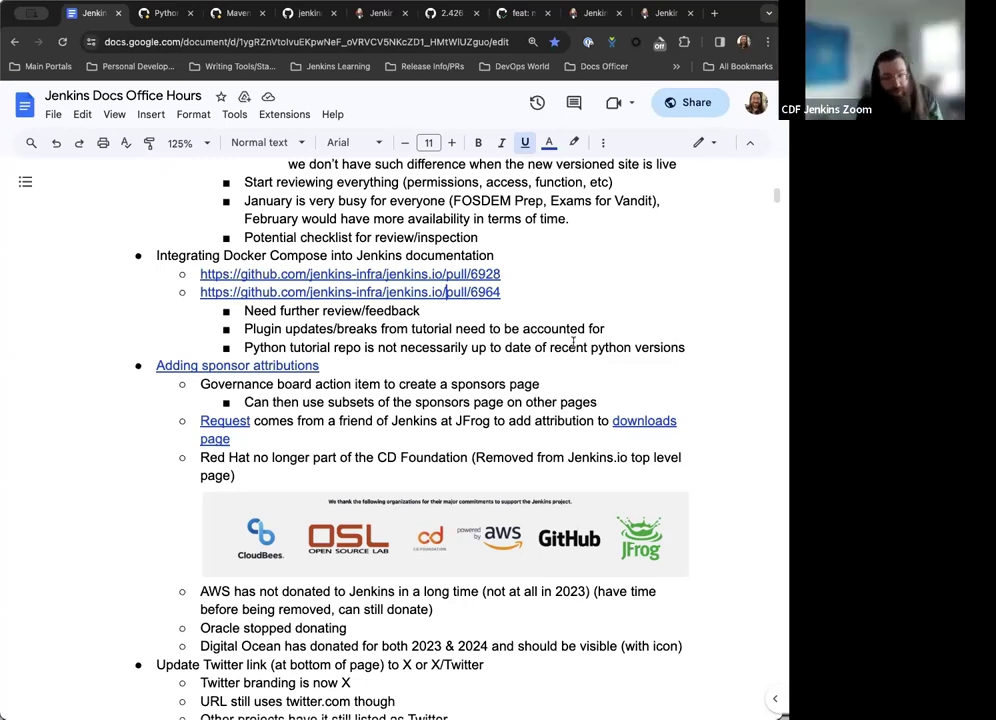
{"action": "scroll", "coordinate": [573, 343], "scroll_direction": "down", "scroll_amount": 1}
{"action": "scroll", "coordinate": [573, 343], "scroll_direction": "down", "scroll_amount": 3}
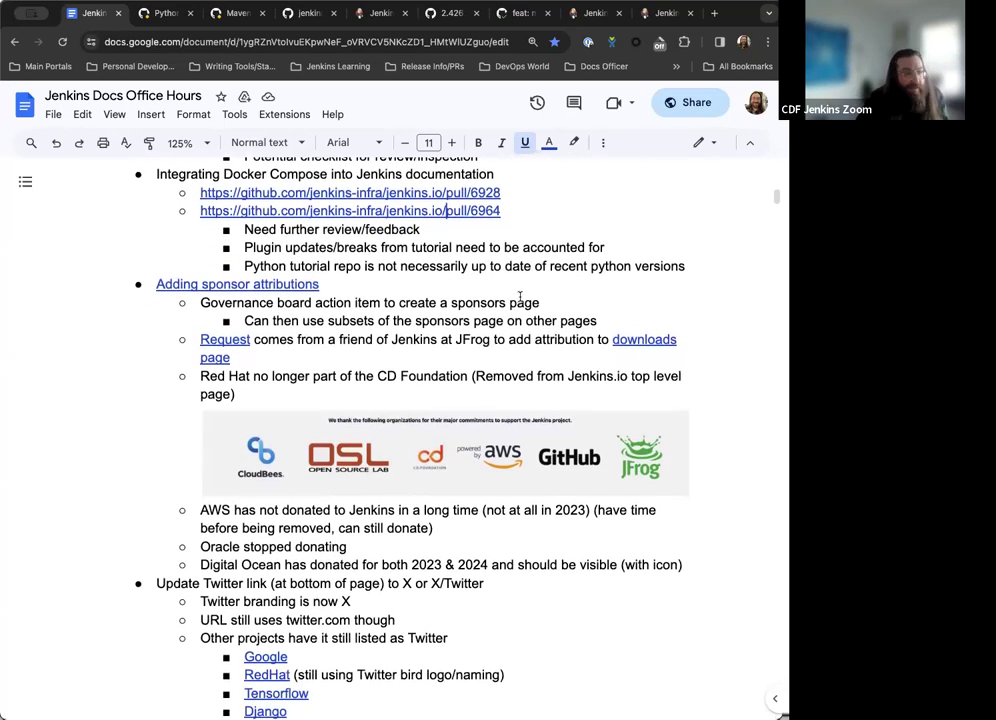
{"action": "scroll", "coordinate": [520, 297], "scroll_direction": "down", "scroll_amount": 1}
{"action": "scroll", "coordinate": [520, 297], "scroll_direction": "down", "scroll_amount": 1}
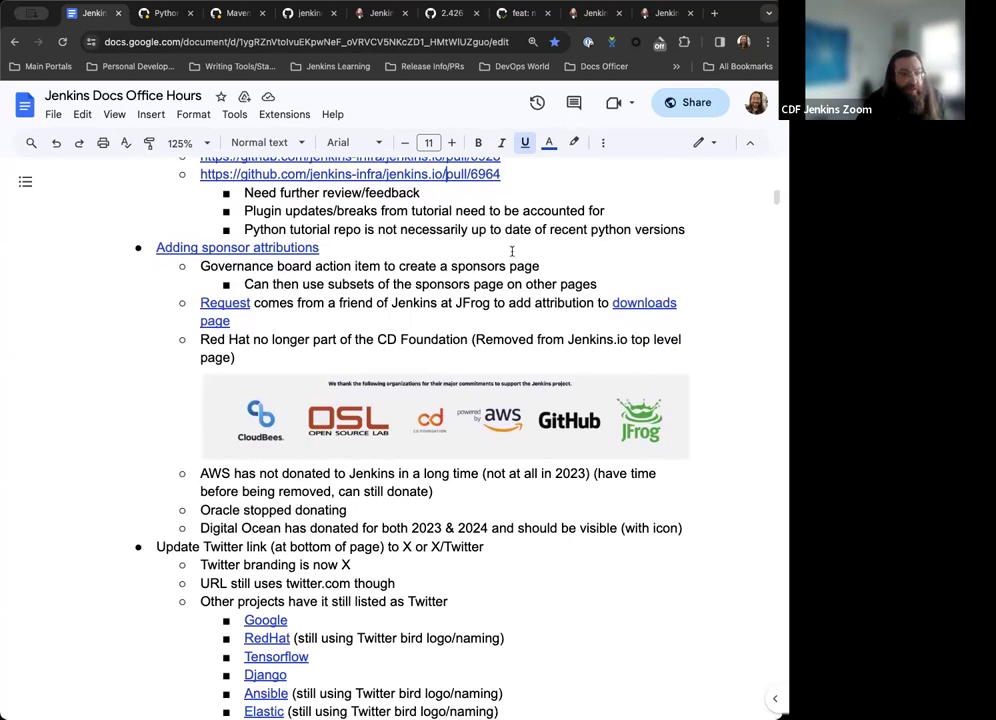
{"action": "scroll", "coordinate": [511, 251], "scroll_direction": "down", "scroll_amount": 1}
{"action": "scroll", "coordinate": [511, 252], "scroll_direction": "down", "scroll_amount": 1}
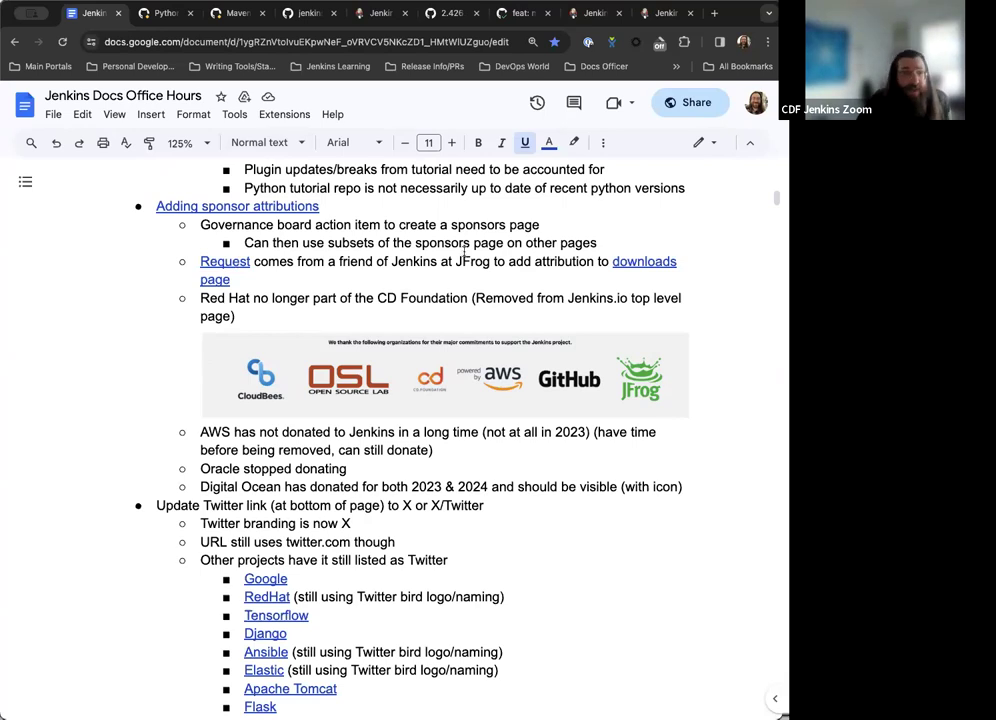
- Go to the contributors.jenkins.io page and navigate from it through the Jenkins blog to the Jenkins.io homepage
{"action": "left_click", "coordinate": [597, 14]}
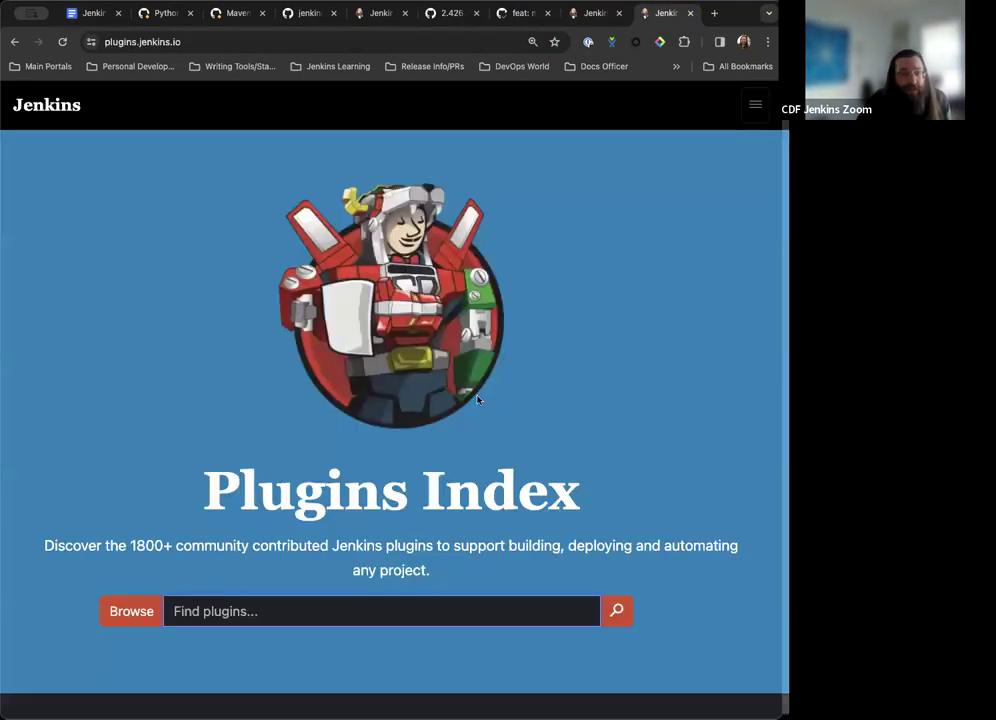
{"action": "left_click", "coordinate": [597, 14]}
{"action": "scroll", "coordinate": [462, 282], "scroll_direction": "down", "scroll_amount": 15}
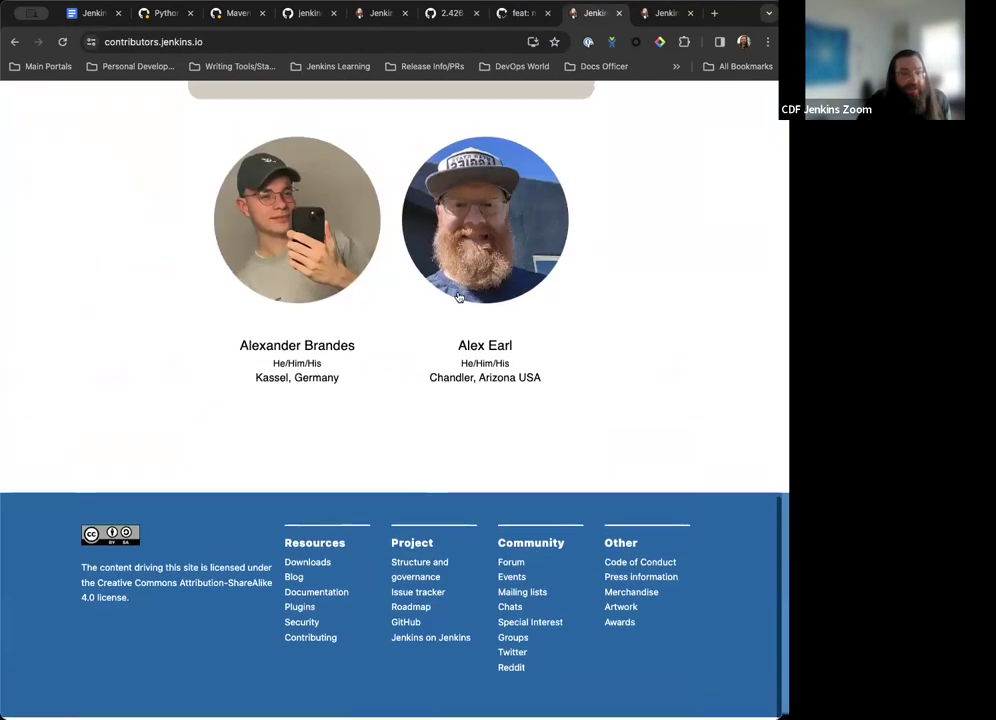
{"action": "scroll", "coordinate": [458, 297], "scroll_direction": "up", "scroll_amount": 15}
{"action": "left_click", "coordinate": [155, 100]}
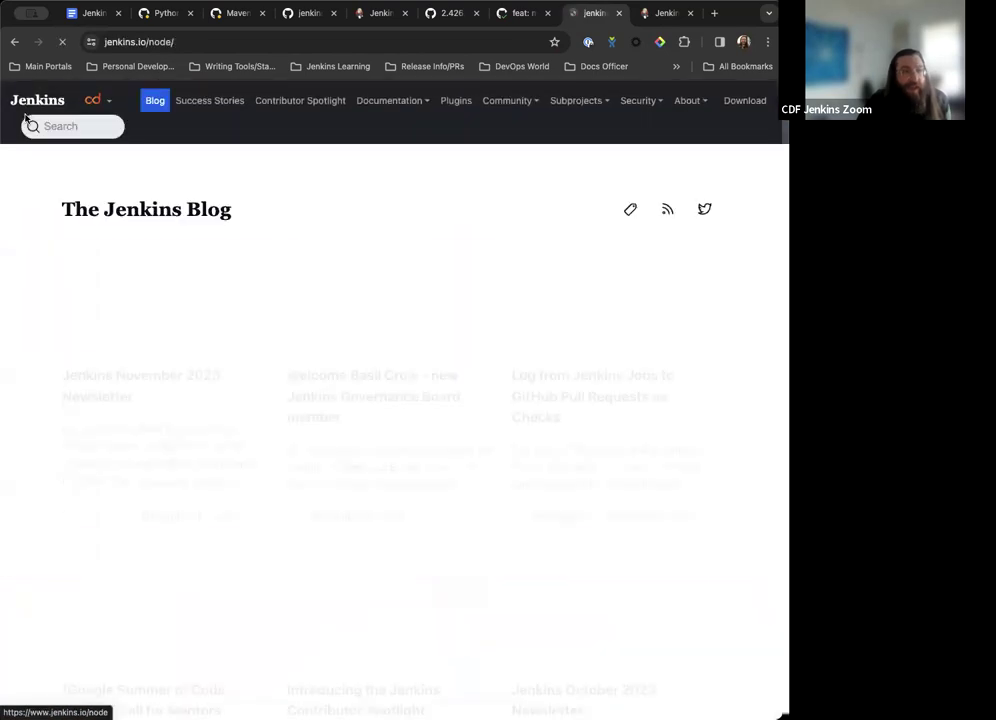
{"action": "left_click", "coordinate": [30, 104]}
- Examine the sponsor logos and the list of supporting organizations near the end of the Jenkins.io homepage
{"action": "scroll", "coordinate": [309, 502], "scroll_direction": "down", "scroll_amount": 10}
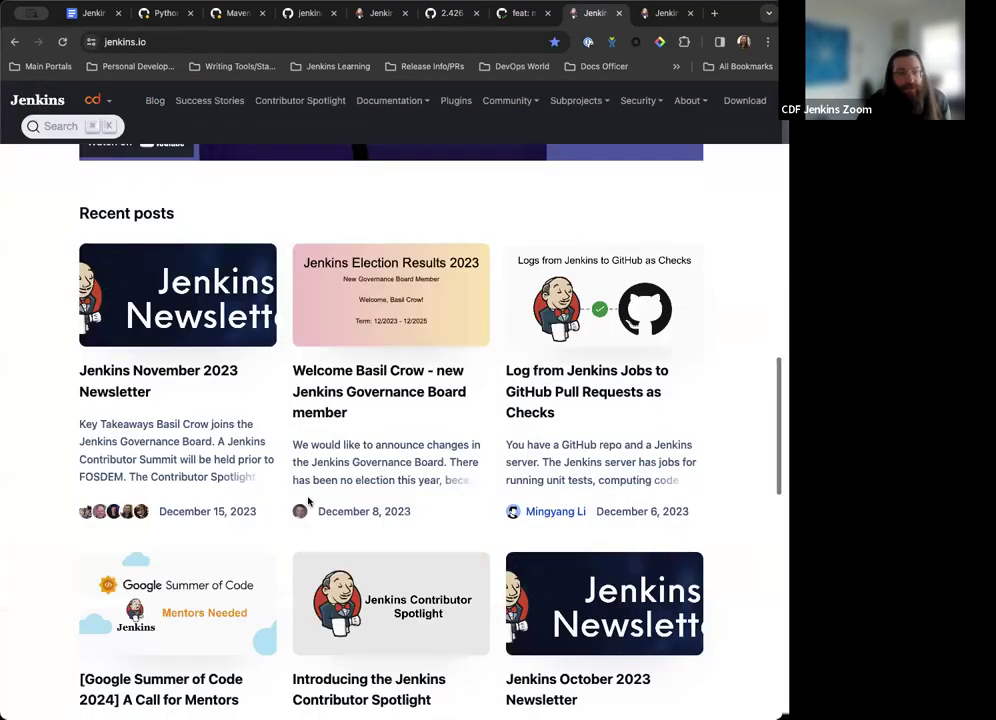
{"action": "scroll", "coordinate": [309, 502], "scroll_direction": "down", "scroll_amount": 10}
{"action": "scroll", "coordinate": [321, 293], "scroll_direction": "up", "scroll_amount": 1}
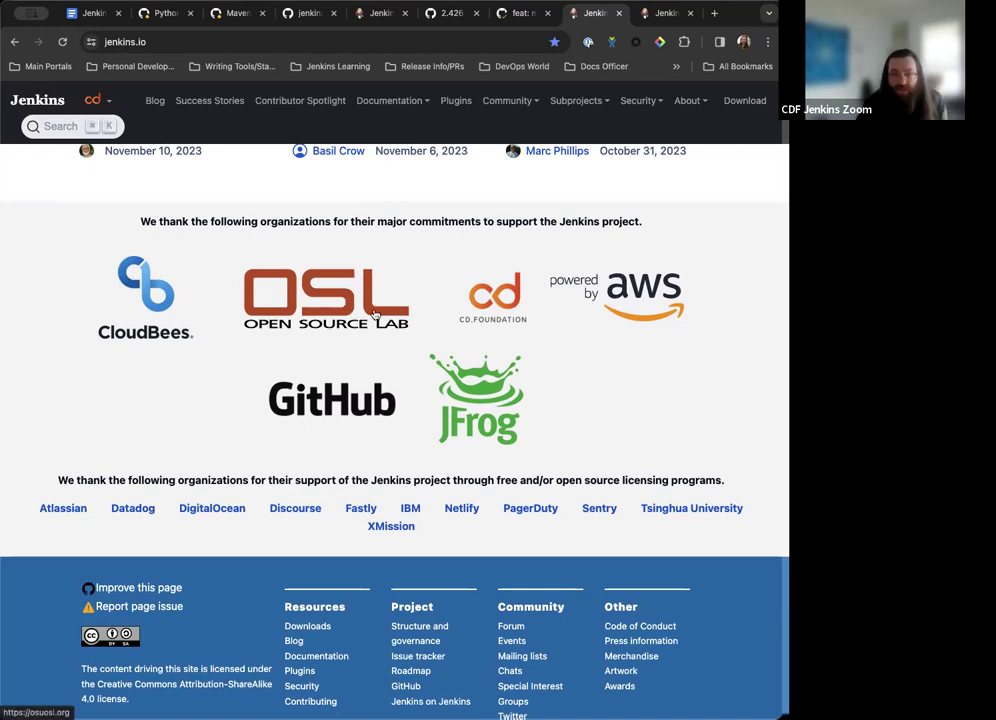
{"action": "scroll", "coordinate": [375, 315], "scroll_direction": "up", "scroll_amount": 1}
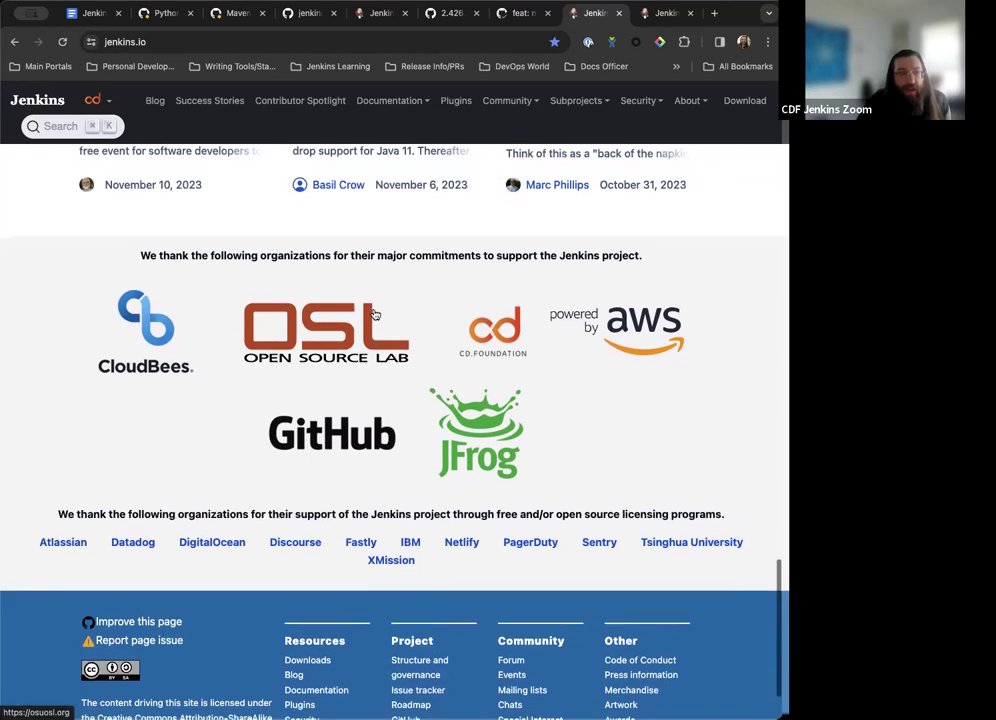
{"action": "scroll", "coordinate": [378, 350], "scroll_direction": "down", "scroll_amount": 1}
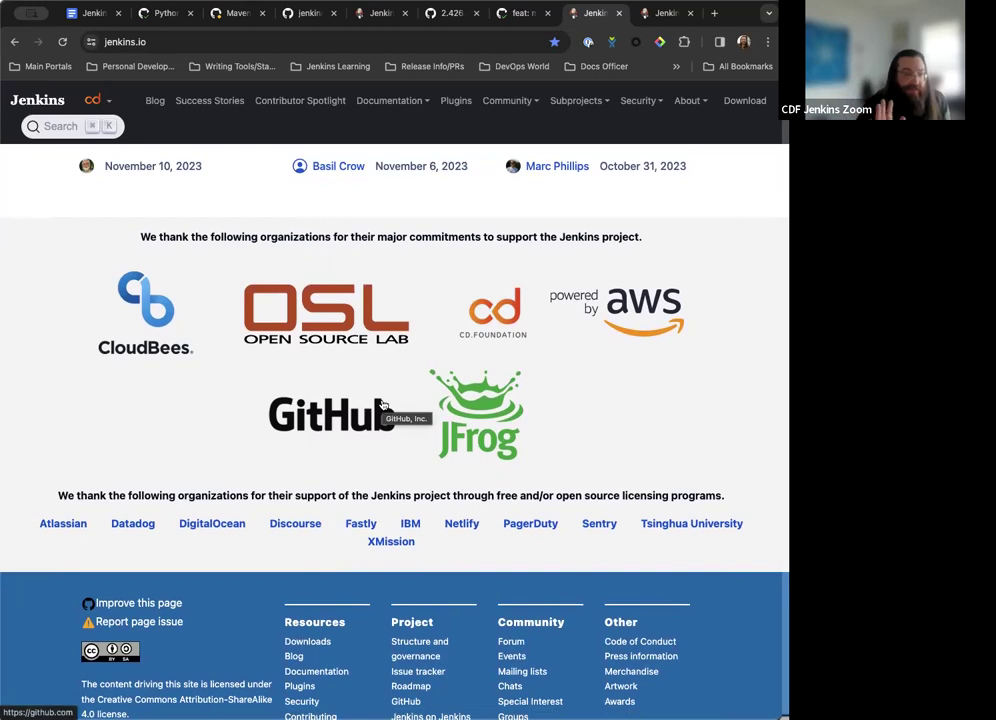
- Open the sponsor attributions issue #6861 from the meeting notes and follow its mention of the Add a Sponsors page pull request
{"action": "left_click", "coordinate": [93, 13]}
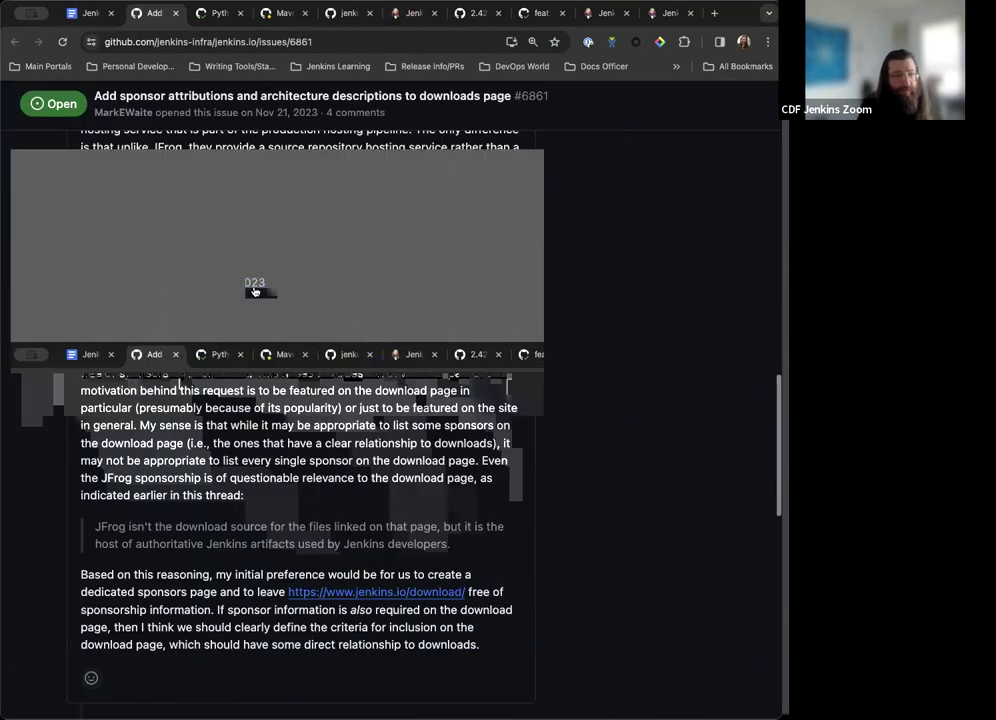
{"action": "scroll", "coordinate": [255, 290], "scroll_direction": "down", "scroll_amount": 10}
{"action": "scroll", "coordinate": [253, 289], "scroll_direction": "up", "scroll_amount": 3}
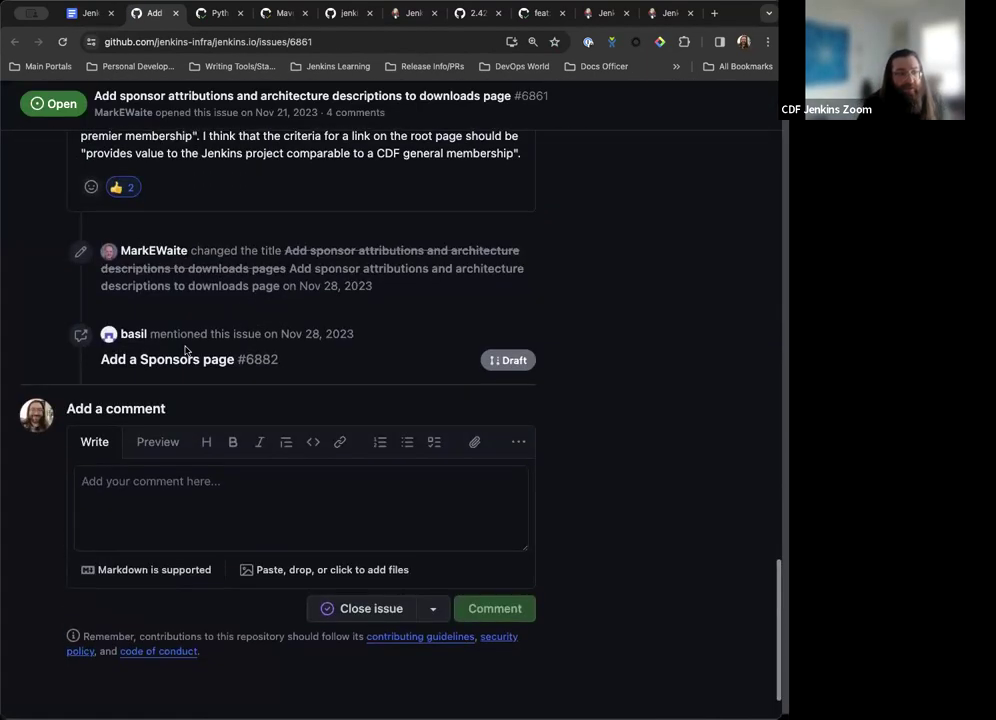
{"action": "left_click", "coordinate": [178, 360]}
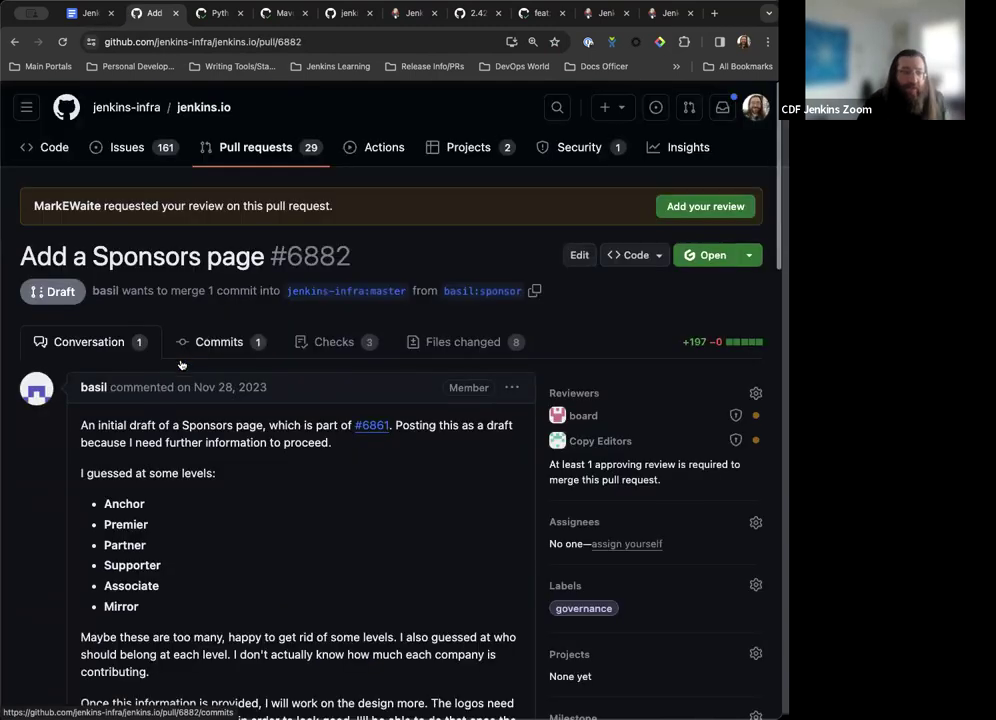
- Read the Add a Sponsors page pull request #6882, checking its description, the proposed sponsor levels, the comment and the review status
{"action": "scroll", "coordinate": [224, 462], "scroll_direction": "down", "scroll_amount": 15}
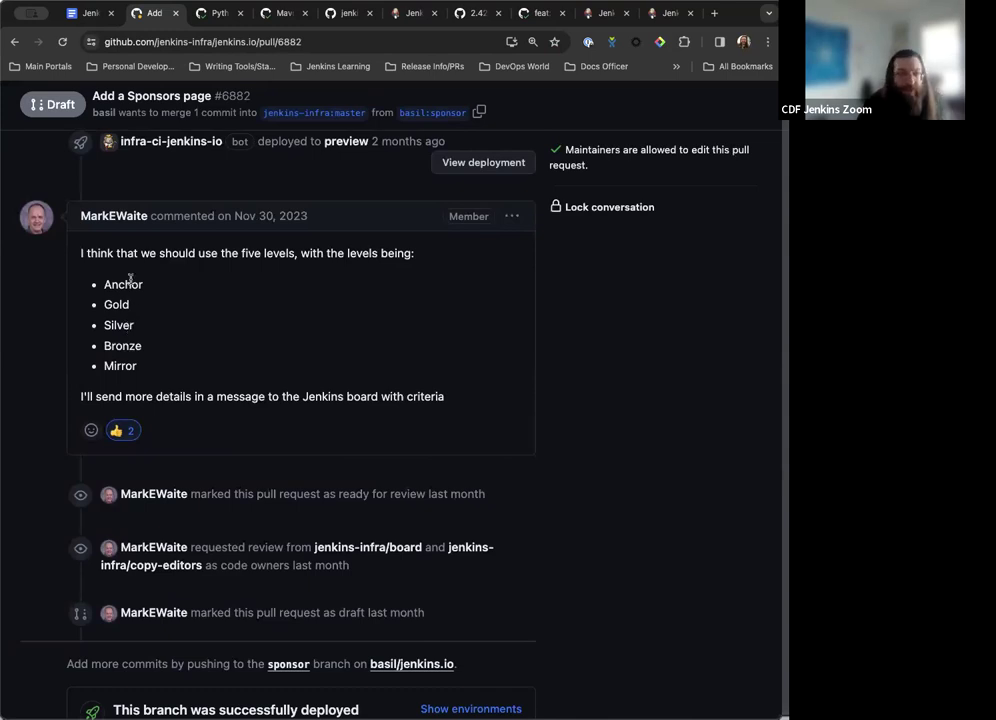
{"action": "scroll", "coordinate": [105, 250], "scroll_direction": "down", "scroll_amount": 1}
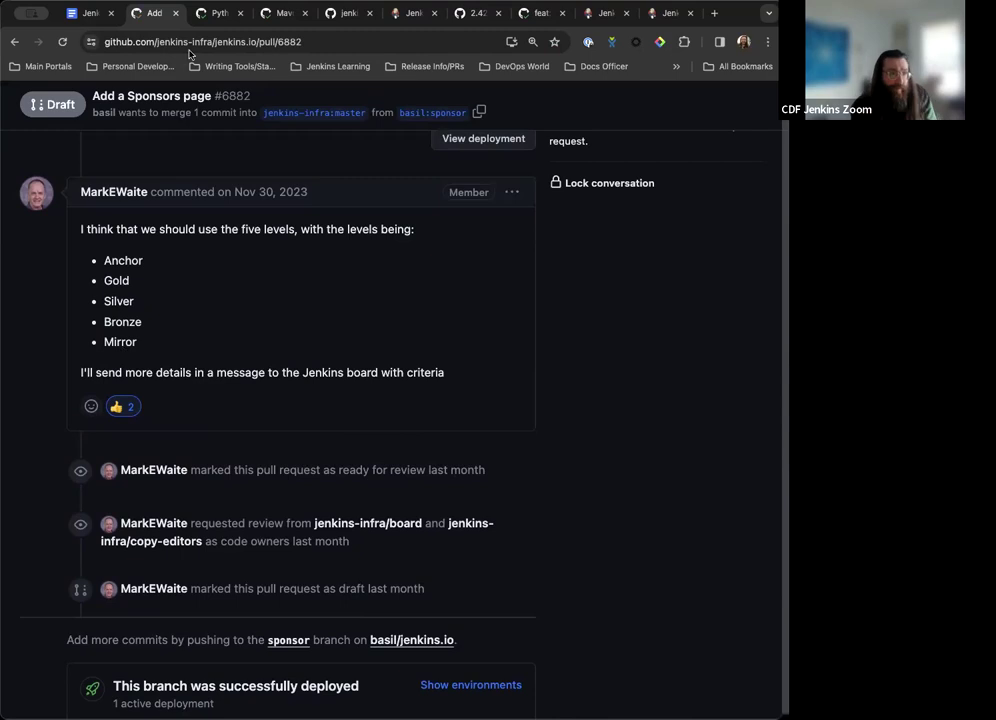
{"action": "scroll", "coordinate": [184, 272], "scroll_direction": "down", "scroll_amount": 5}
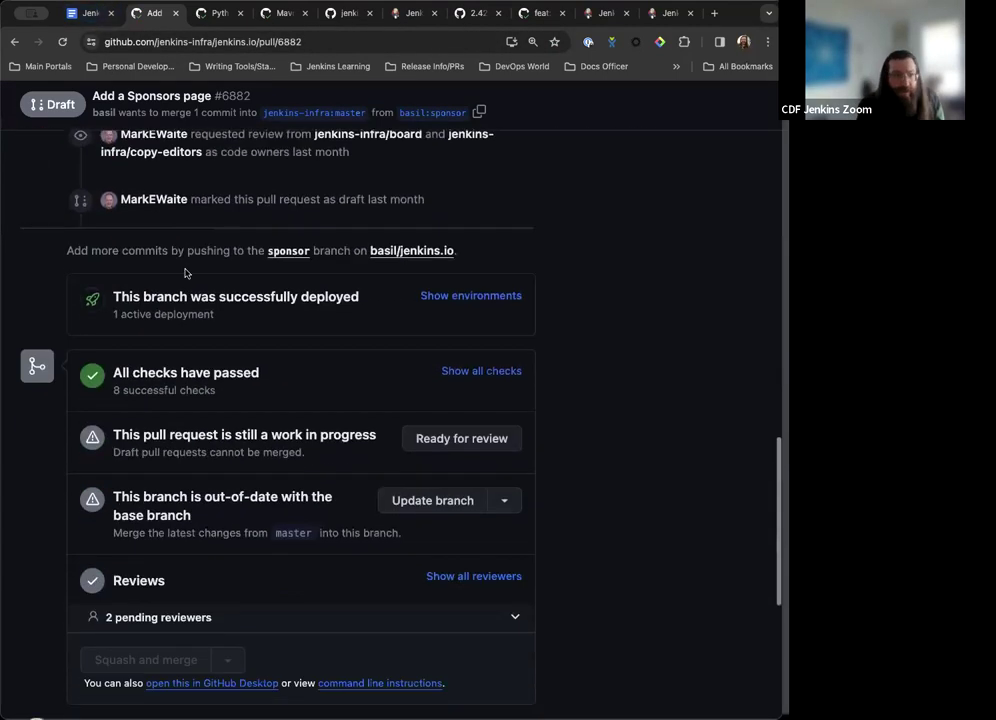
{"action": "scroll", "coordinate": [184, 272], "scroll_direction": "down", "scroll_amount": 3}
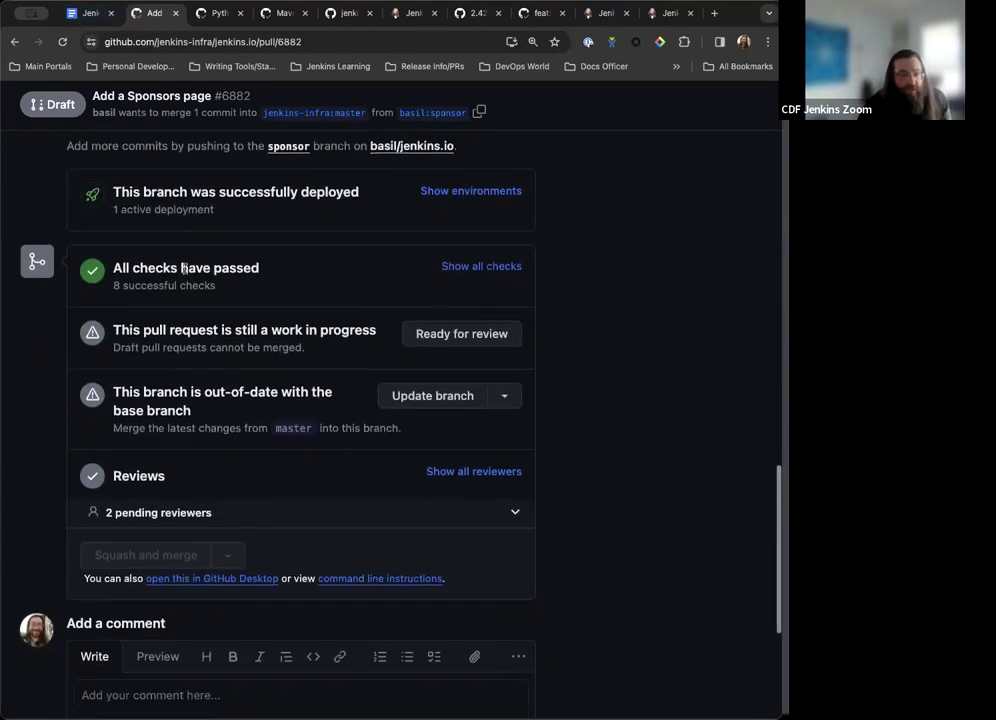
{"action": "scroll", "coordinate": [184, 272], "scroll_direction": "up", "scroll_amount": 10}
{"action": "scroll", "coordinate": [184, 272], "scroll_direction": "up", "scroll_amount": 5}
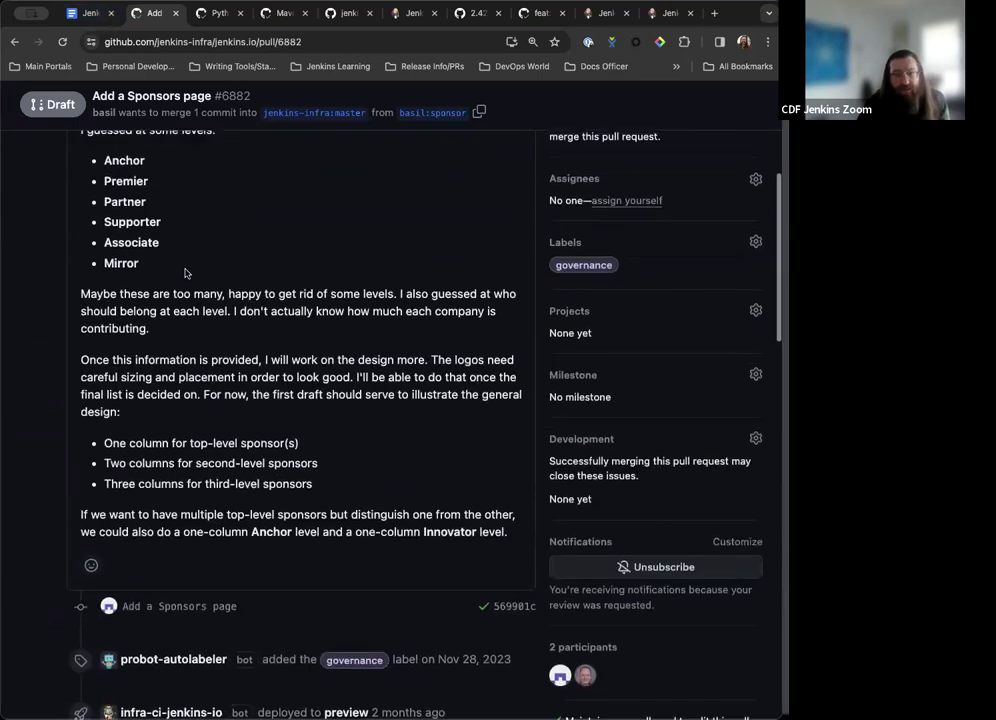
{"action": "scroll", "coordinate": [184, 272], "scroll_direction": "down", "scroll_amount": 4}
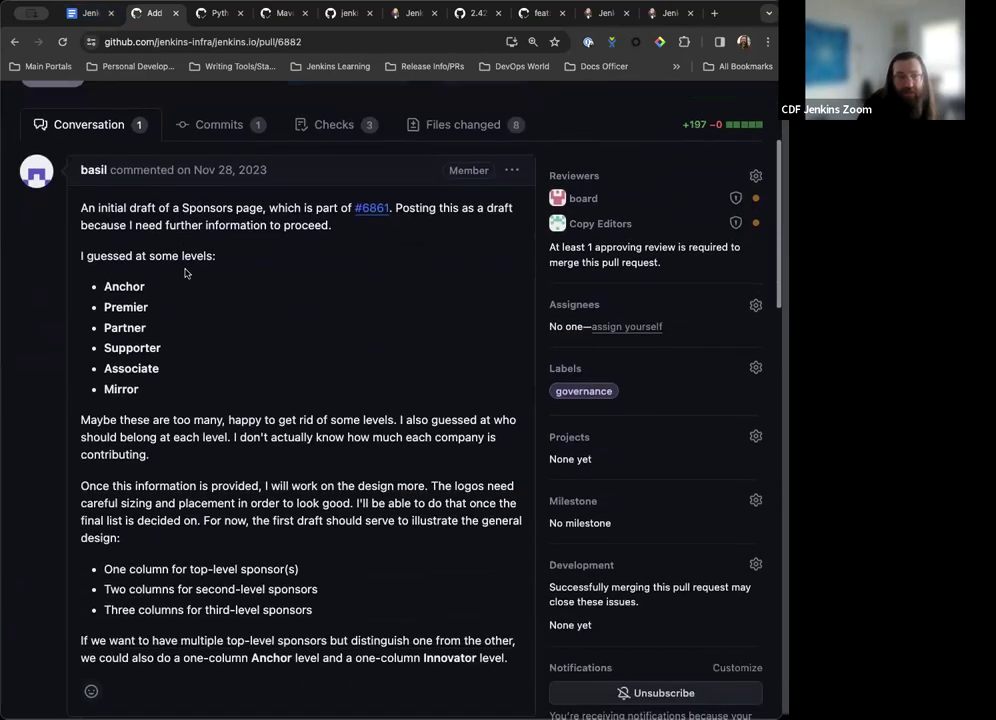
{"action": "scroll", "coordinate": [184, 270], "scroll_direction": "down", "scroll_amount": 4}
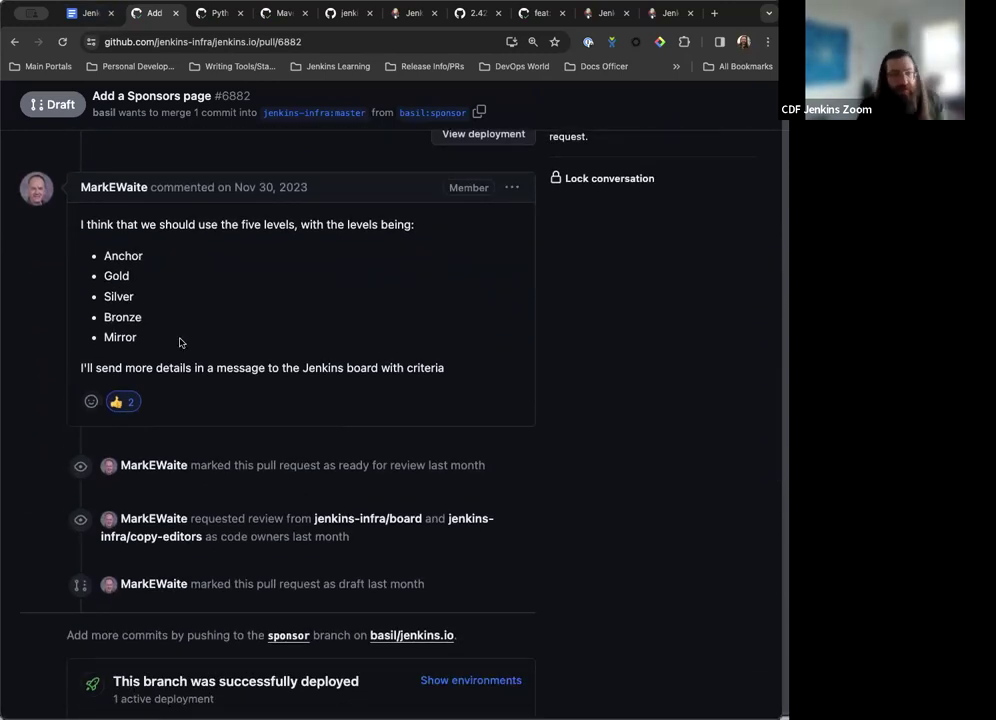
{"action": "scroll", "coordinate": [180, 342], "scroll_direction": "up", "scroll_amount": 8}
{"action": "scroll", "coordinate": [180, 342], "scroll_direction": "up", "scroll_amount": 2}
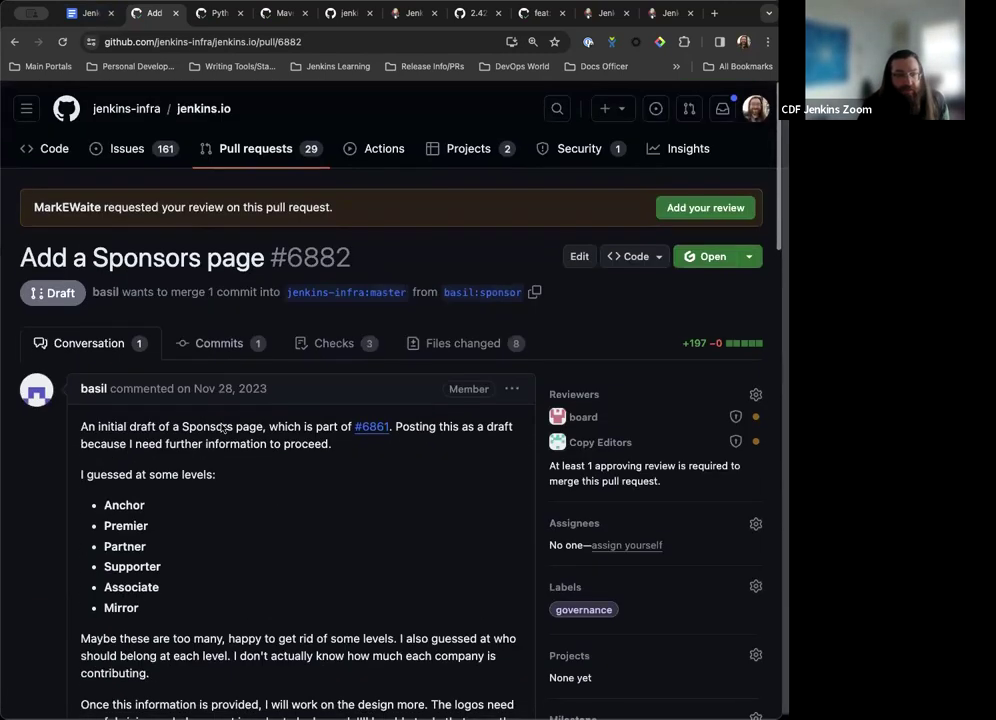
{"action": "scroll", "coordinate": [220, 390], "scroll_direction": "down", "scroll_amount": 1}
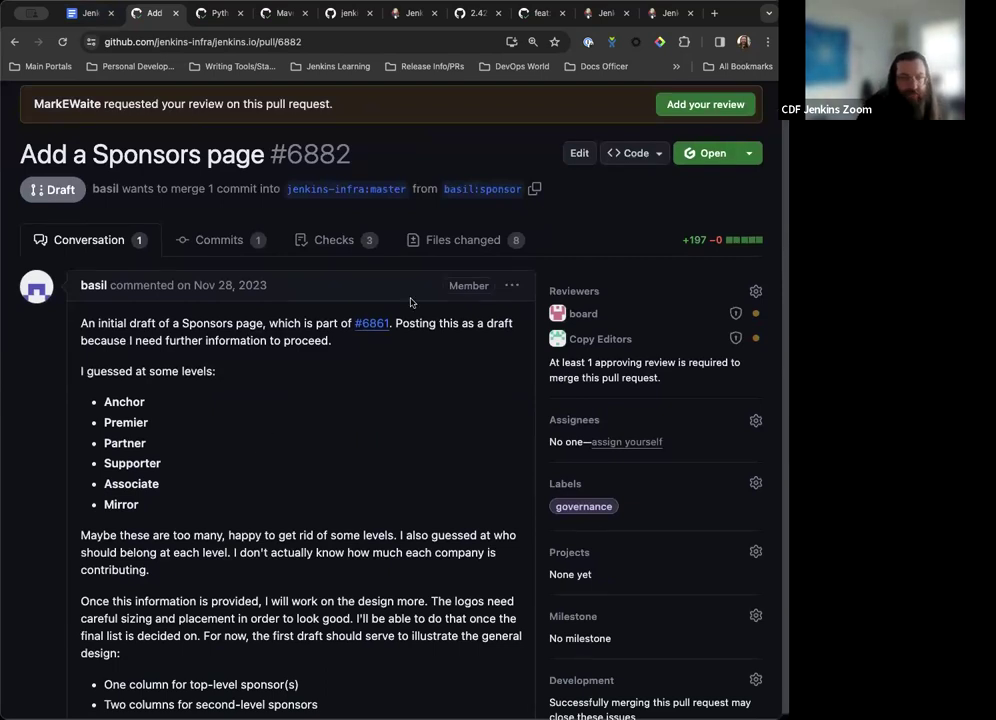
- Go back to the meeting notes and review the sponsor donation points under Adding sponsor attributions
{"action": "left_click", "coordinate": [89, 18]}
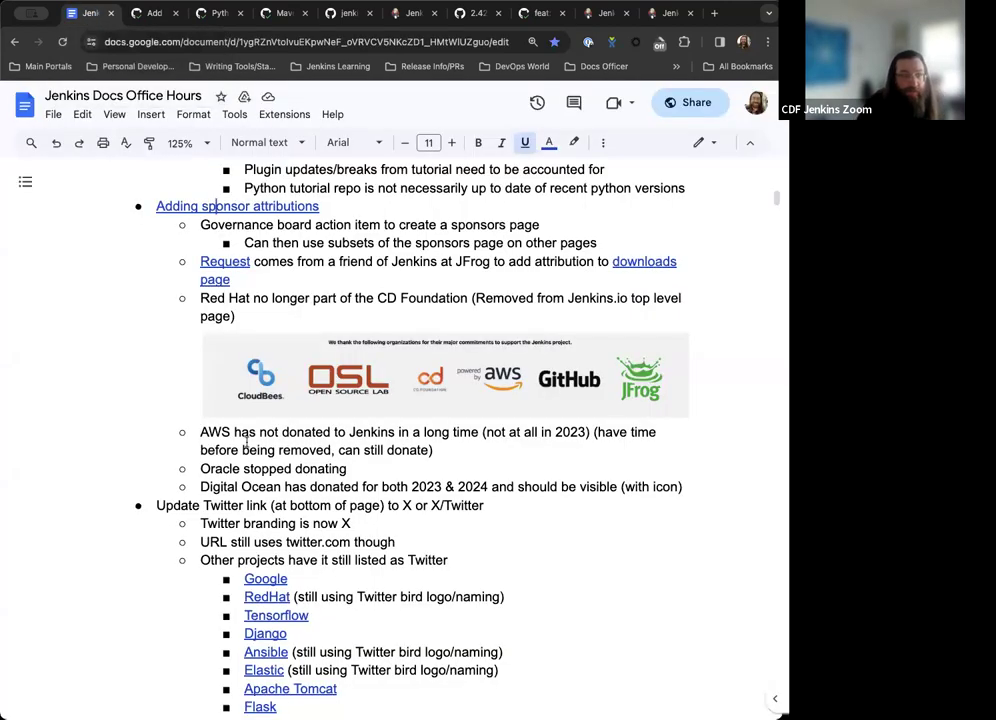
{"action": "scroll", "coordinate": [245, 441], "scroll_direction": "down", "scroll_amount": 1}
{"action": "scroll", "coordinate": [245, 441], "scroll_direction": "up", "scroll_amount": 1}
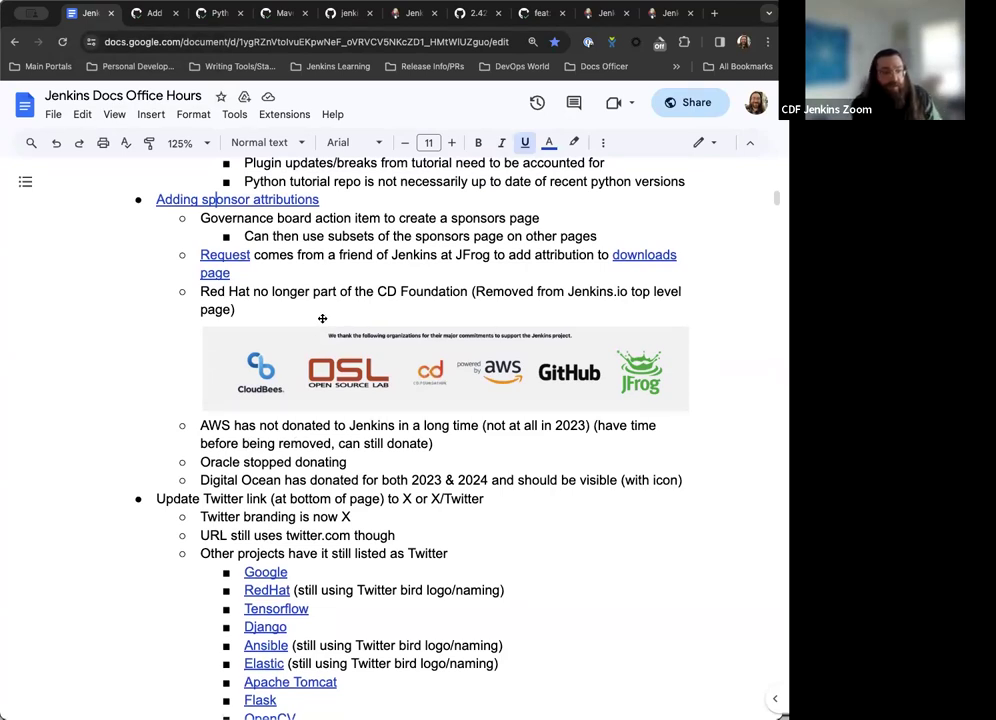
- Review the notes on updating the Twitter link to X and check the Twitter entry in the Jenkins.io homepage footer
{"action": "scroll", "coordinate": [318, 418], "scroll_direction": "down", "scroll_amount": 1}
{"action": "scroll", "coordinate": [251, 411], "scroll_direction": "down", "scroll_amount": 1}
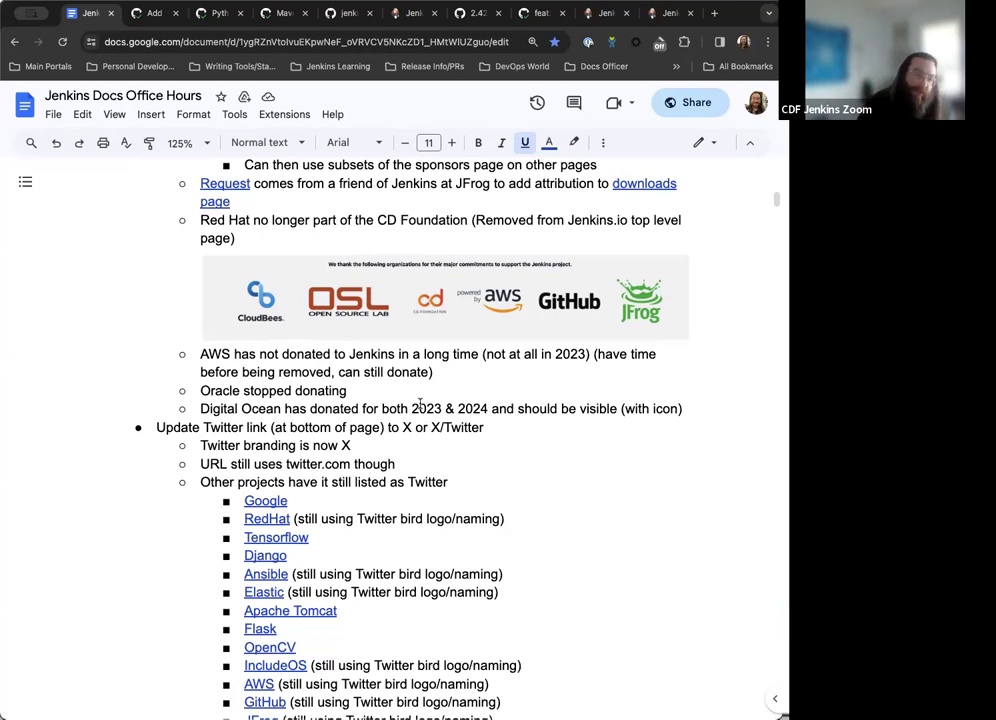
{"action": "scroll", "coordinate": [420, 410], "scroll_direction": "down", "scroll_amount": 1}
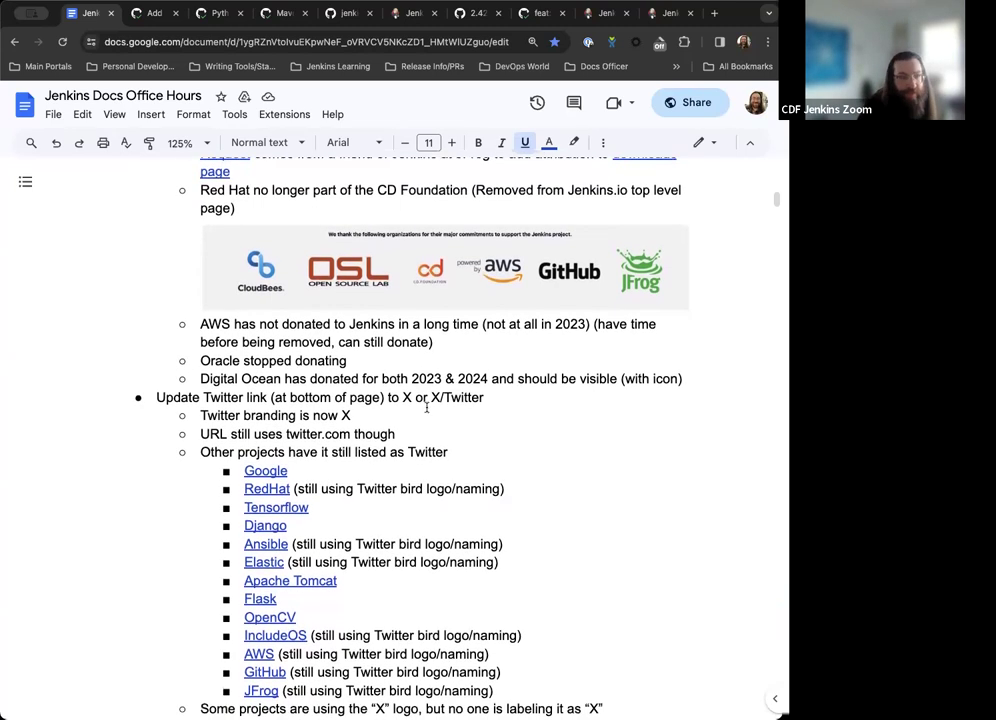
{"action": "scroll", "coordinate": [488, 437], "scroll_direction": "down", "scroll_amount": 5}
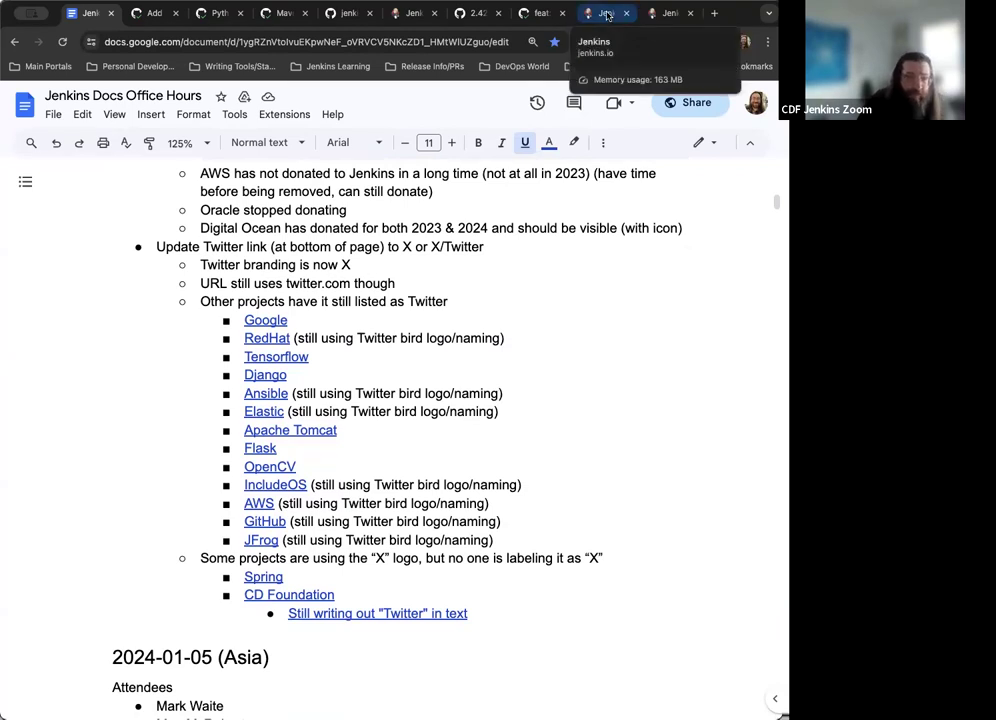
{"action": "left_click", "coordinate": [607, 13]}
{"action": "scroll", "coordinate": [469, 569], "scroll_direction": "down", "scroll_amount": 3}
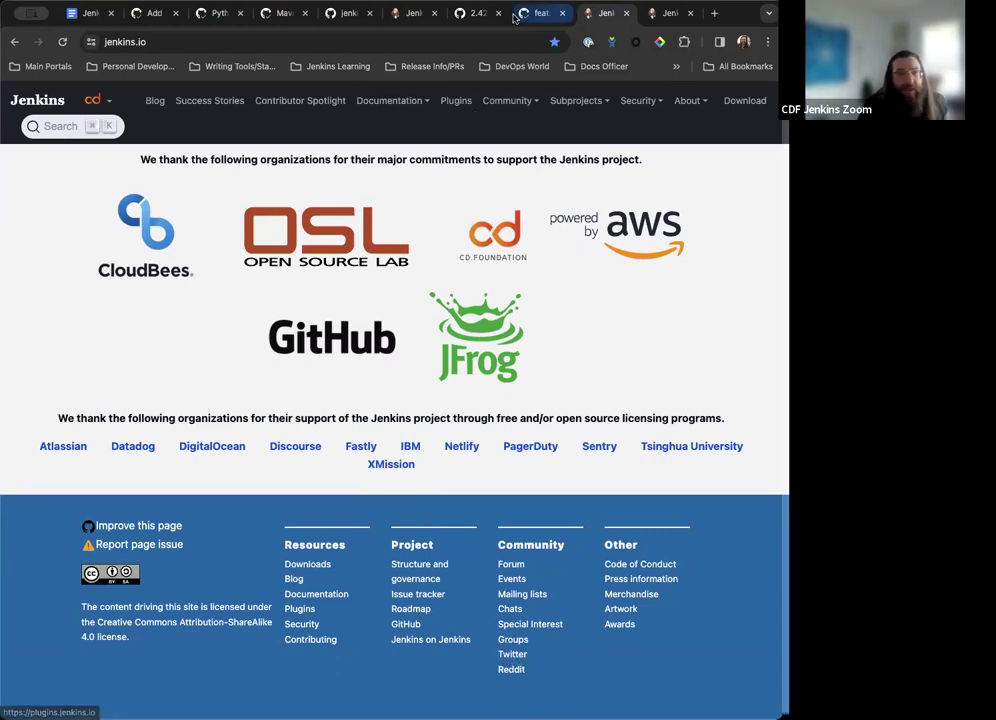
- From the meeting notes, open the Red Hat and Apache Tomcat websites and check how each one presents its Twitter link
{"action": "left_click", "coordinate": [85, 13]}
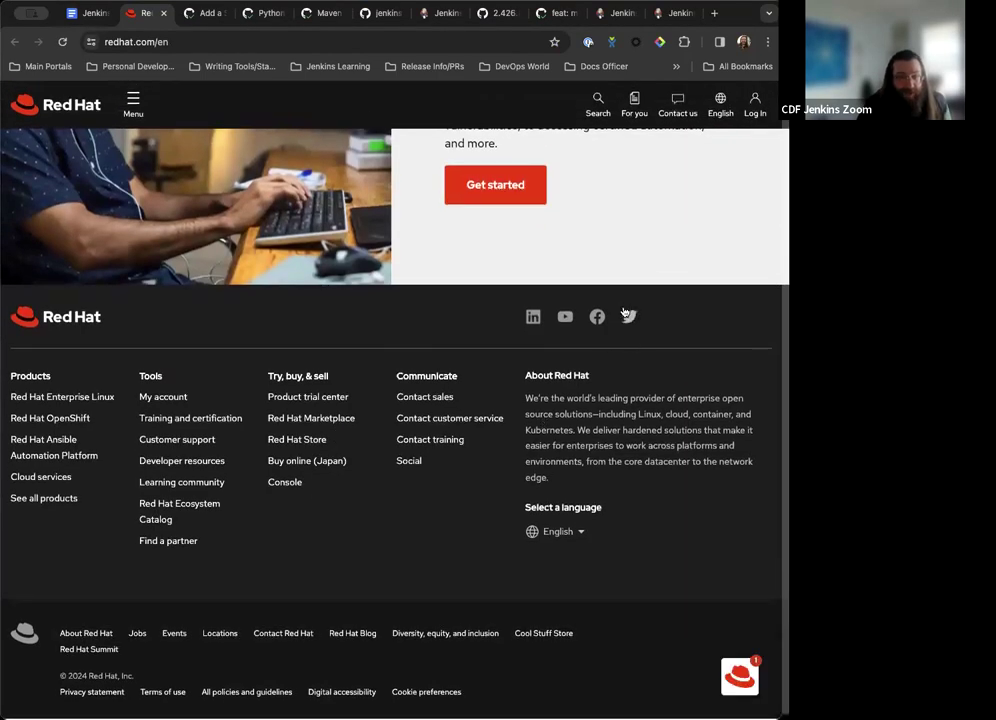
{"action": "left_click", "coordinate": [88, 13]}
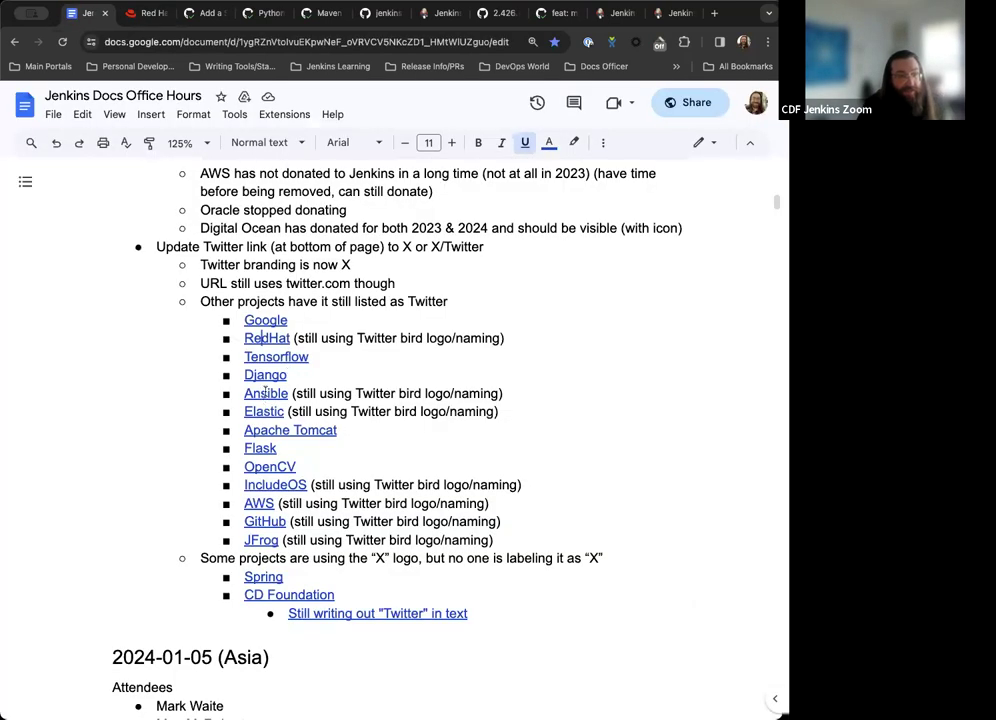
{"action": "left_click", "coordinate": [269, 431]}
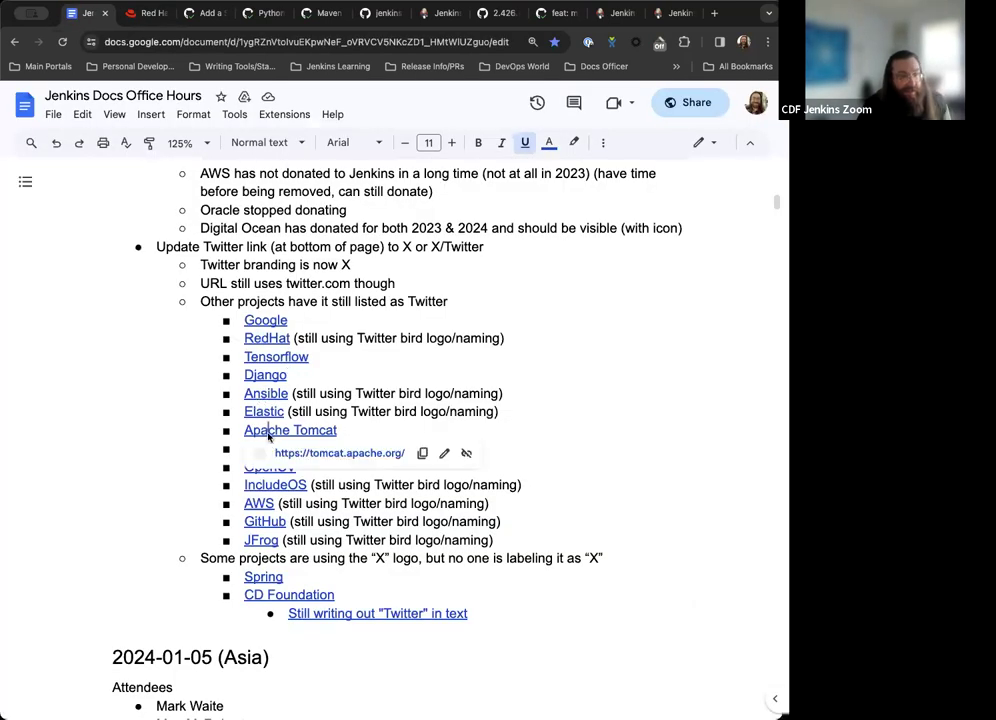
{"action": "left_click", "coordinate": [296, 449]}
{"action": "scroll", "coordinate": [297, 449], "scroll_direction": "down", "scroll_amount": 1}
{"action": "scroll", "coordinate": [296, 449], "scroll_direction": "down", "scroll_amount": 10}
{"action": "scroll", "coordinate": [285, 447], "scroll_direction": "up", "scroll_amount": 4}
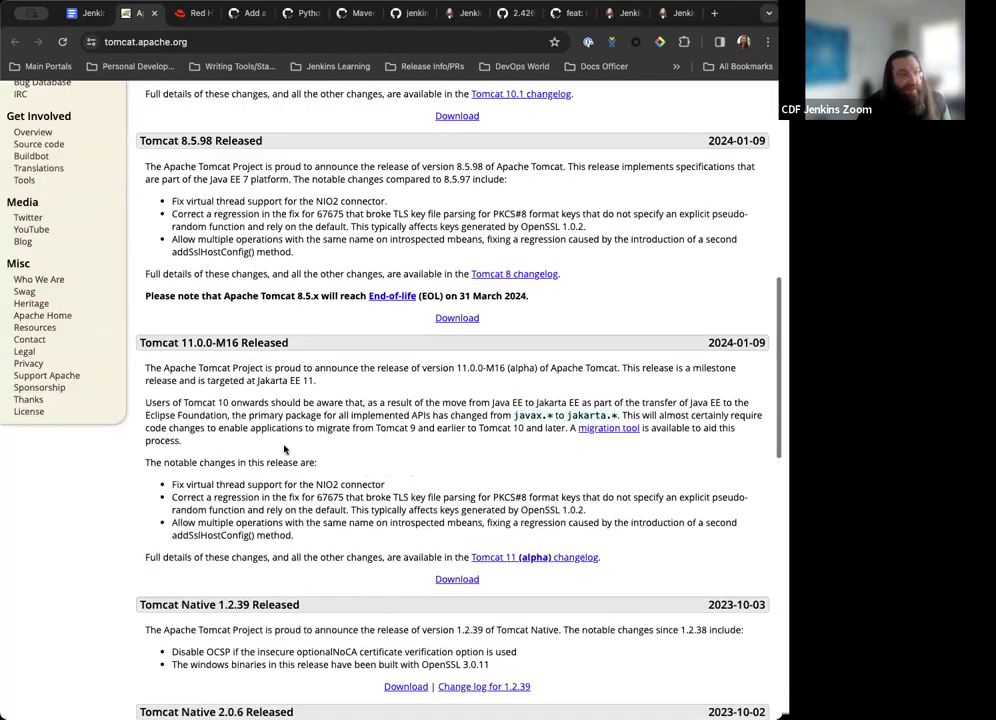
{"action": "scroll", "coordinate": [102, 400], "scroll_direction": "up", "scroll_amount": 1}
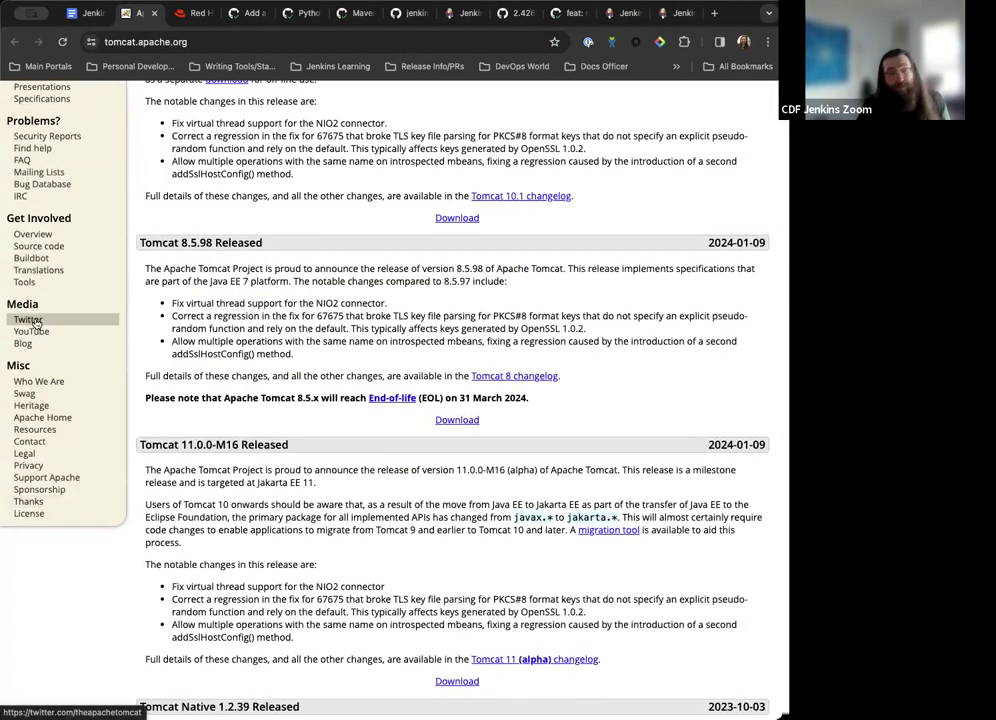
{"action": "left_click", "coordinate": [80, 13]}
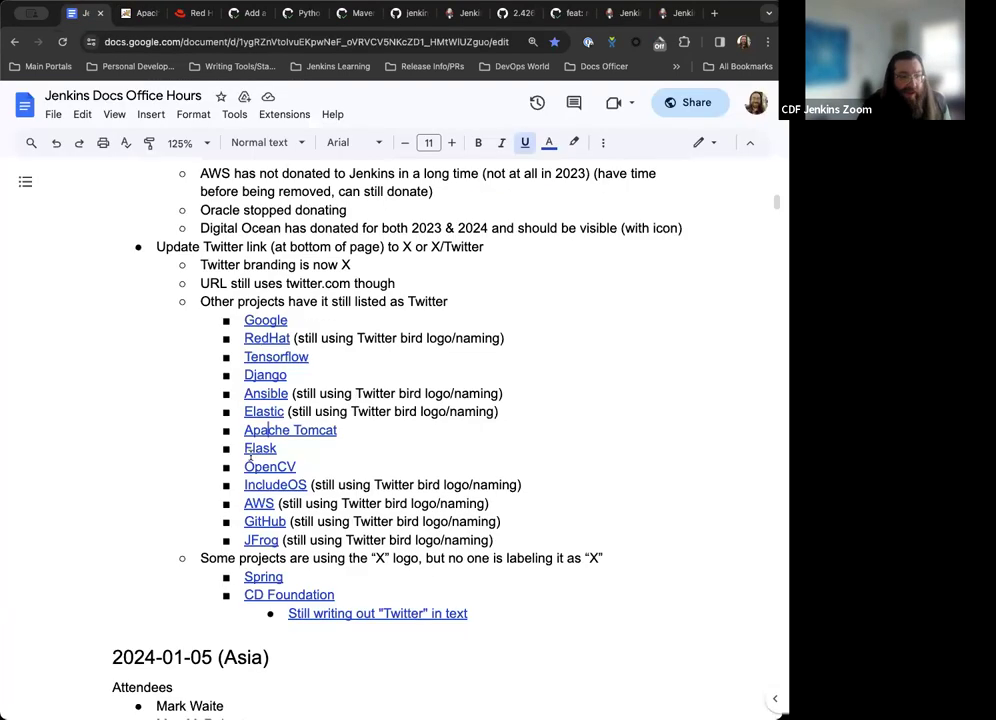
- Open the Ansible website from the project list in the notes, check its footer social icons, and return to the notes
{"action": "scroll", "coordinate": [250, 458], "scroll_direction": "down", "scroll_amount": 1}
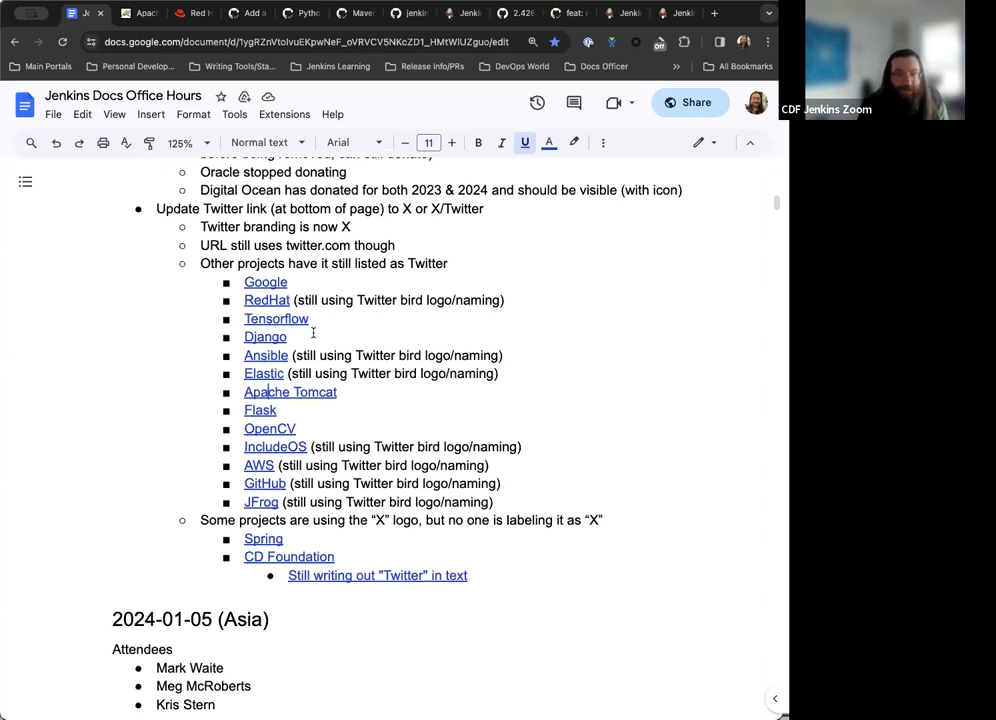
{"action": "left_click", "coordinate": [262, 356]}
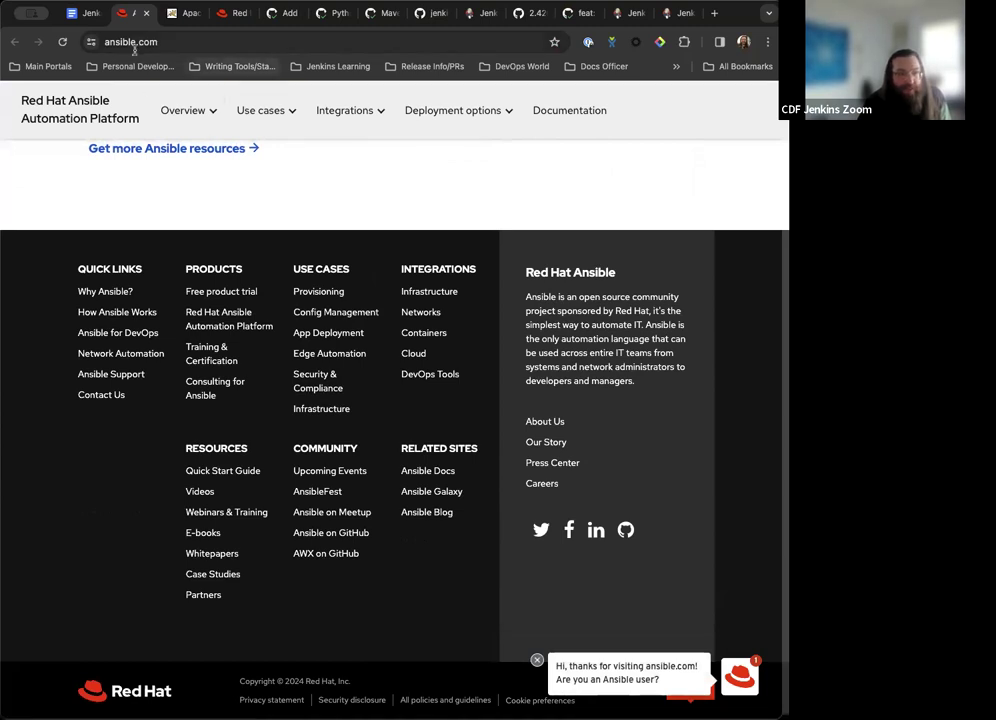
{"action": "left_click", "coordinate": [86, 20]}
- Open the Spring website from the notes and check which logo its footer uses for the Twitter/X link
{"action": "scroll", "coordinate": [300, 450], "scroll_direction": "down", "scroll_amount": 1}
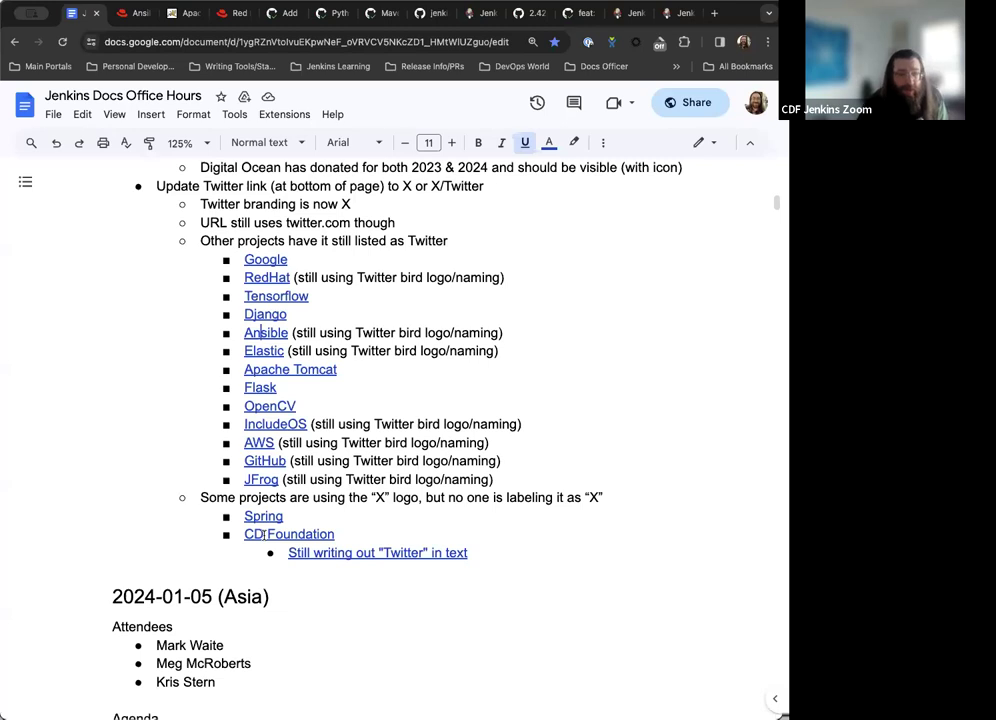
{"action": "left_click", "coordinate": [270, 516]}
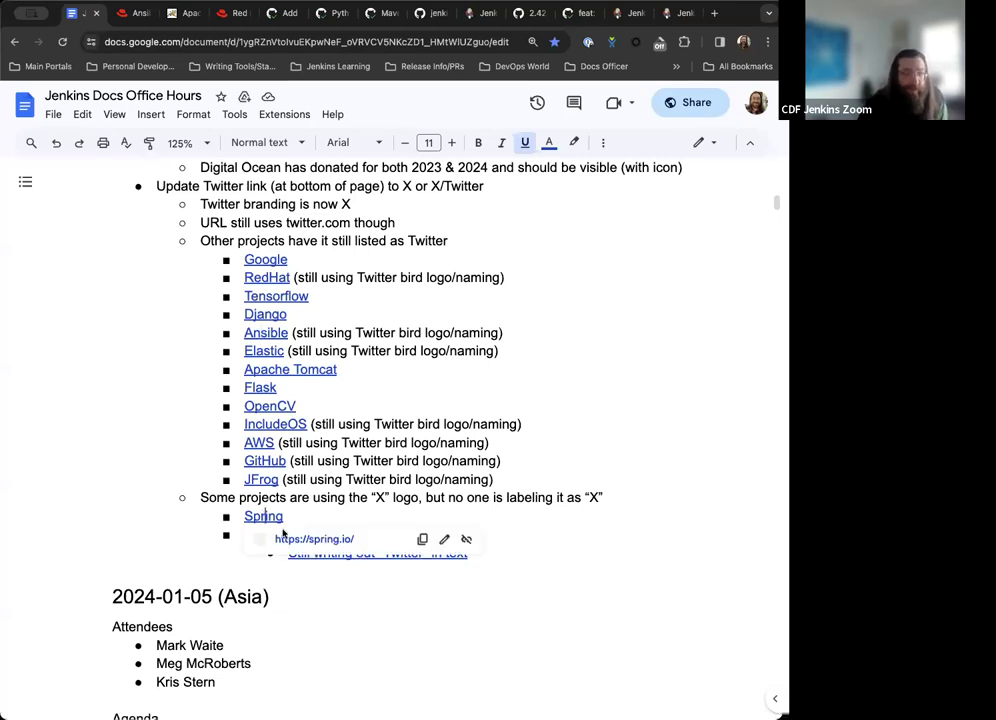
{"action": "left_click", "coordinate": [284, 537]}
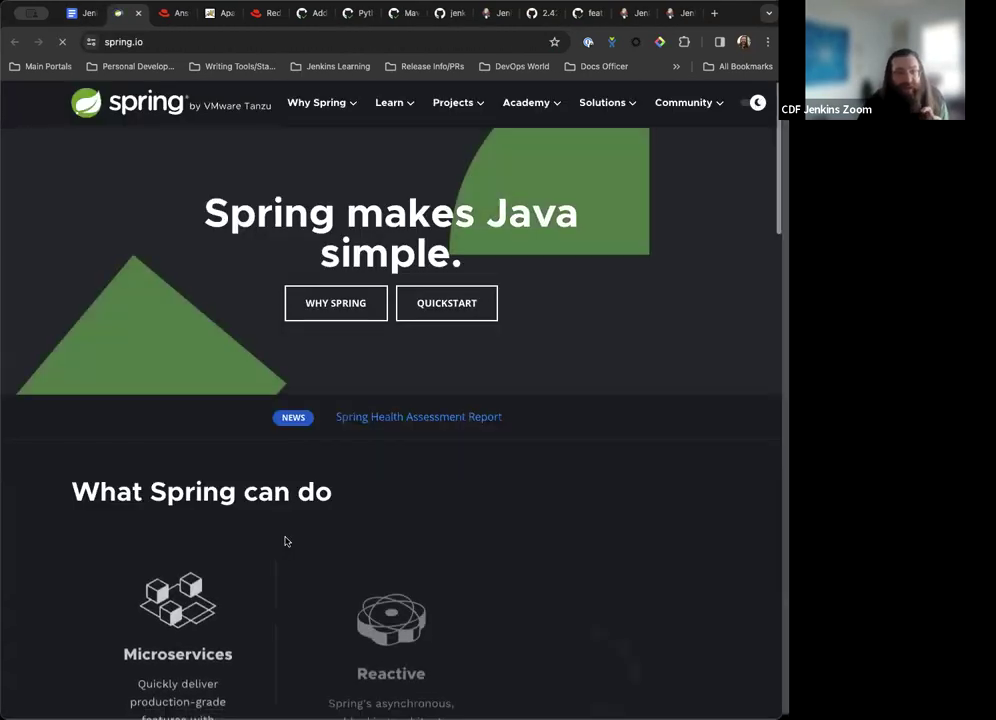
{"action": "scroll", "coordinate": [285, 541], "scroll_direction": "down", "scroll_amount": 1}
{"action": "scroll", "coordinate": [285, 538], "scroll_direction": "down", "scroll_amount": 15}
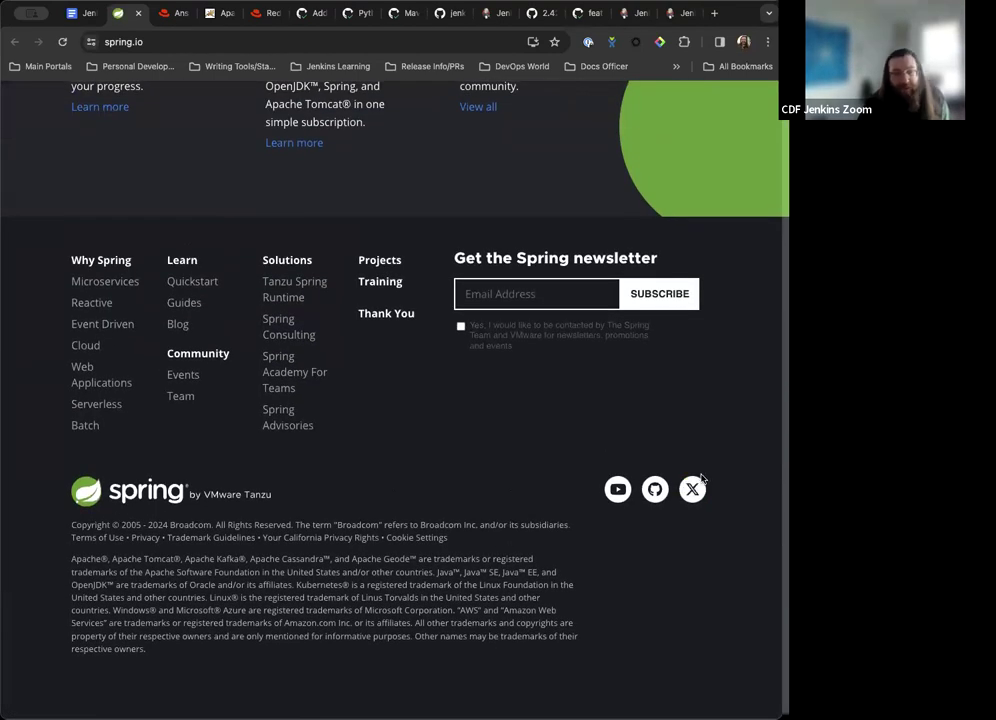
- Open the CD Foundation website from the notes, compare its header and footer social icons, and return to the notes
{"action": "left_click", "coordinate": [82, 13]}
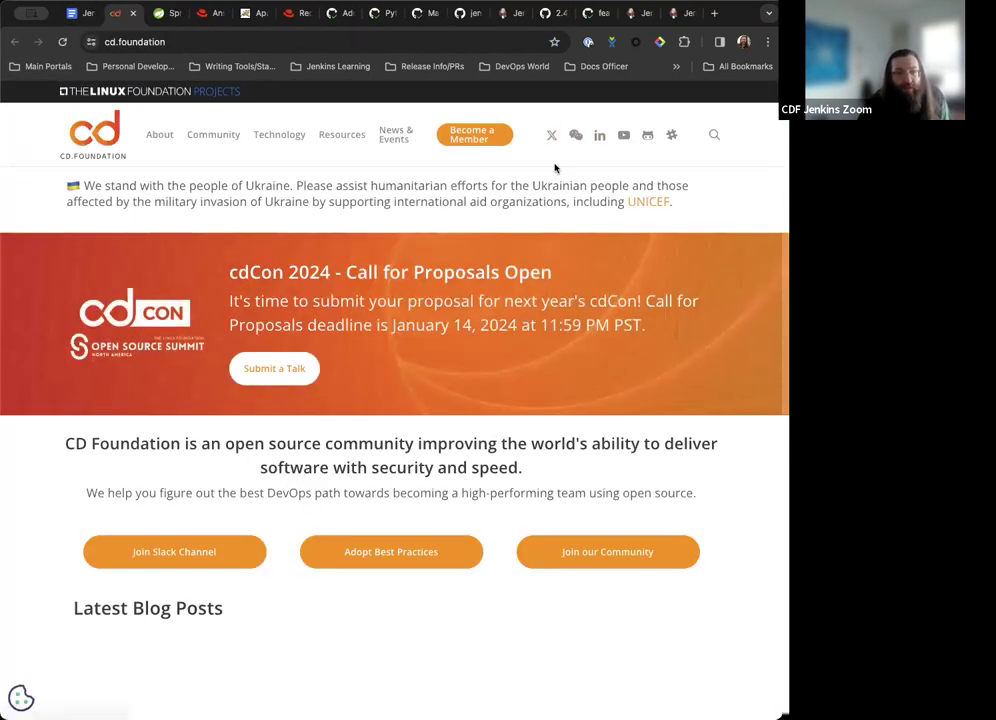
{"action": "scroll", "coordinate": [555, 165], "scroll_direction": "down", "scroll_amount": 10}
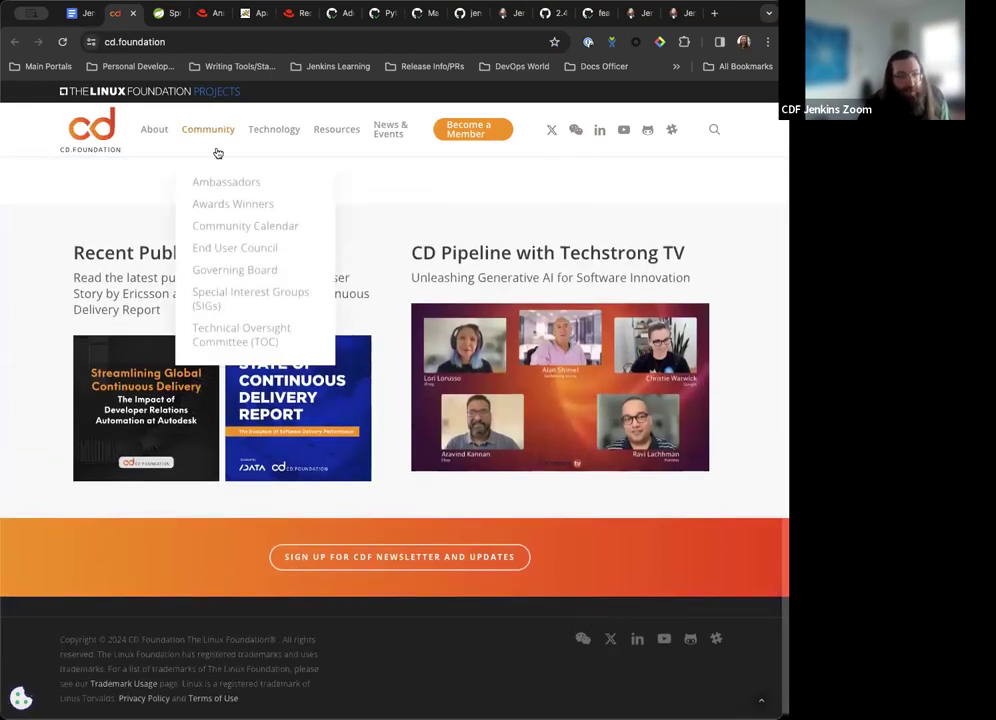
{"action": "left_click", "coordinate": [78, 13]}
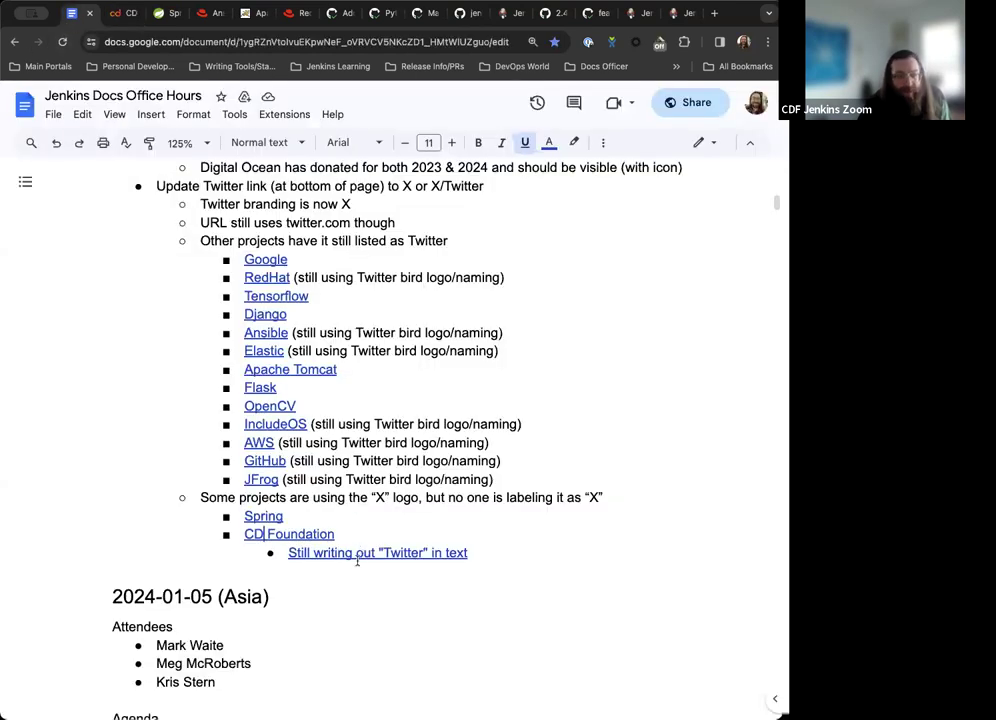
- Open the Still writing out "Twitter" in text link, check the blog post's Where can we find you? list, and return to the notes
{"action": "left_click", "coordinate": [361, 553]}
{"action": "left_click", "coordinate": [364, 577]}
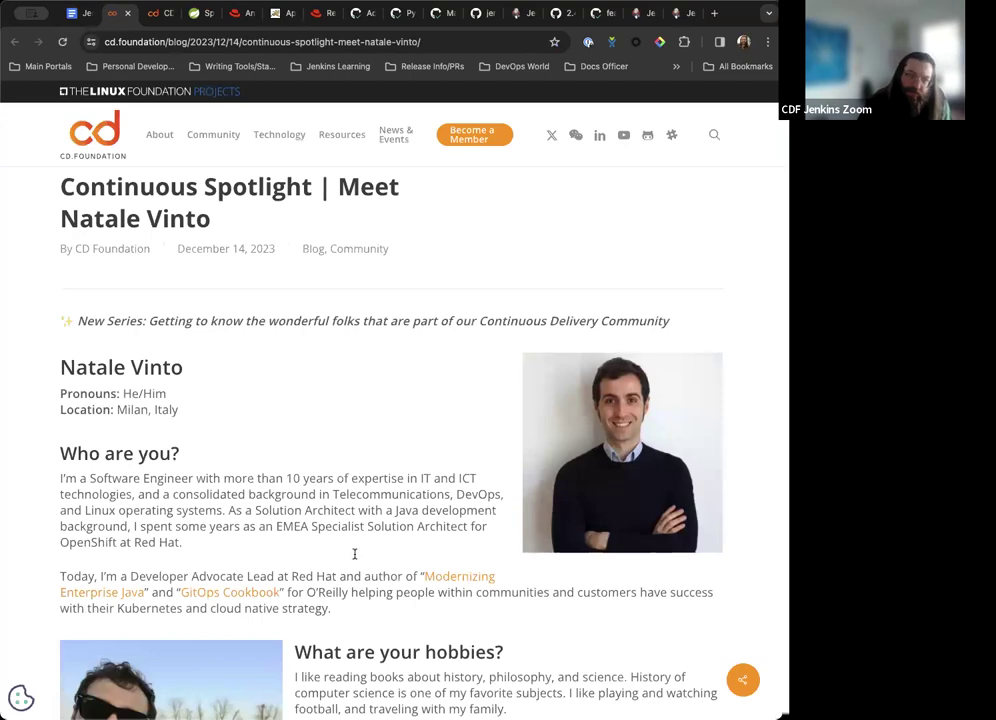
{"action": "scroll", "coordinate": [355, 555], "scroll_direction": "down", "scroll_amount": 10}
{"action": "scroll", "coordinate": [355, 557], "scroll_direction": "down", "scroll_amount": 9}
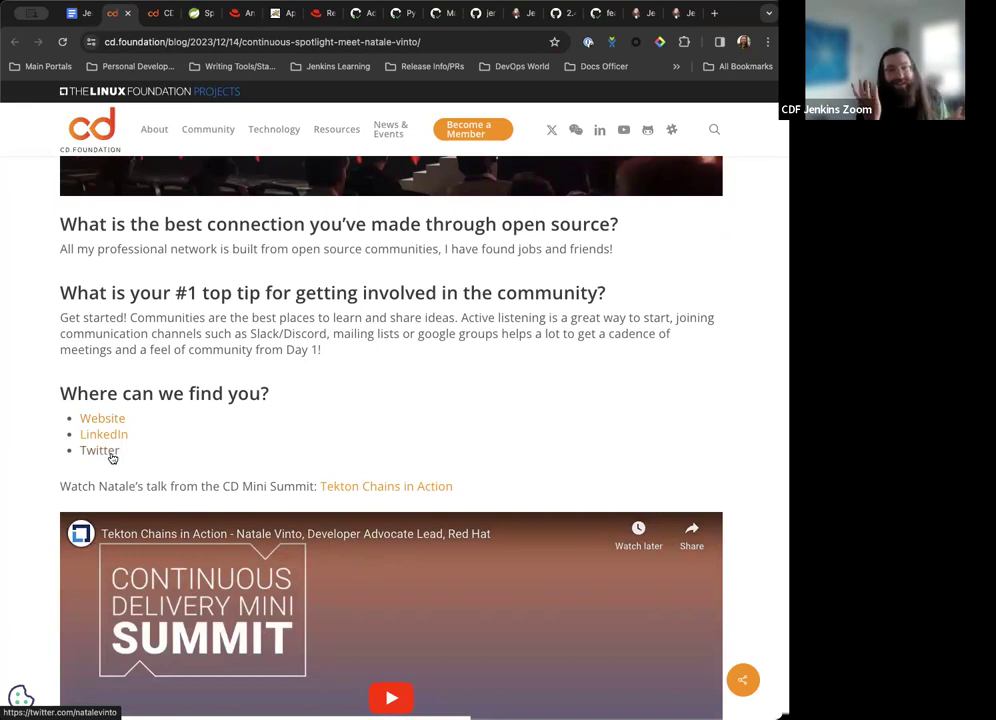
{"action": "left_click", "coordinate": [62, 14]}
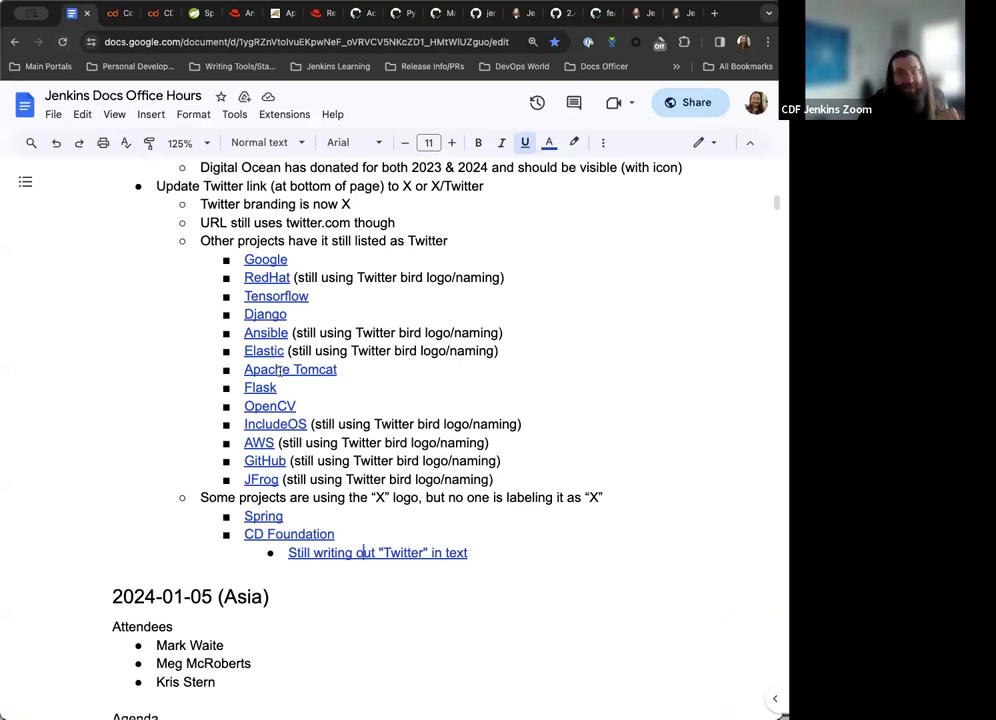
- Open the JFrog website from the notes, check the Follow Us icons in its footer, and return to the notes
{"action": "left_click", "coordinate": [364, 543]}
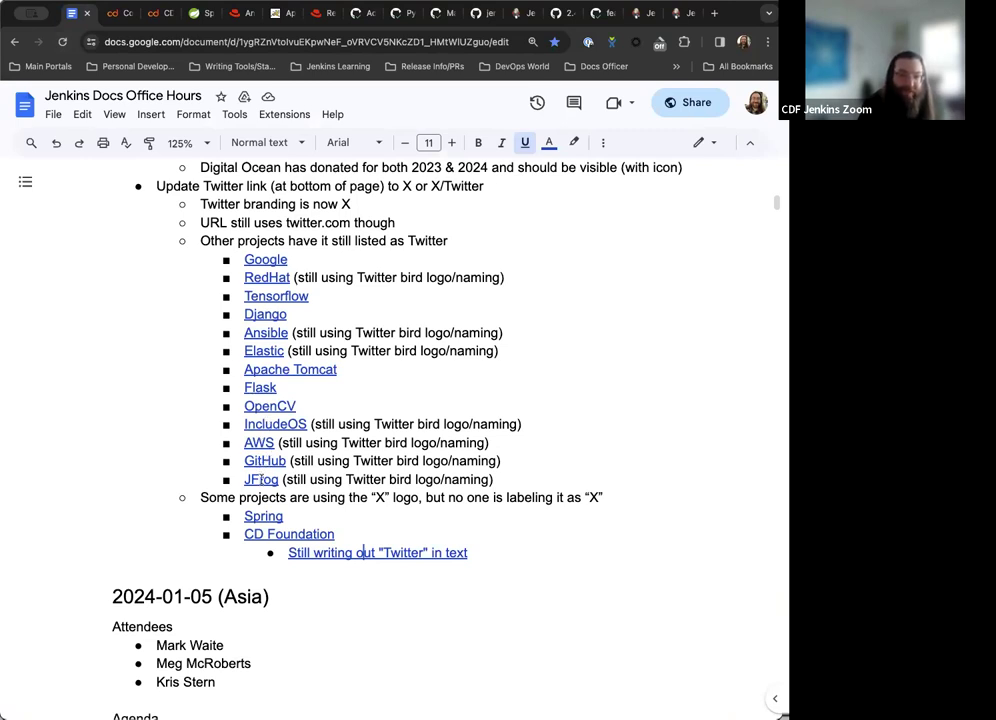
{"action": "mouse_move", "coordinate": [262, 480]}
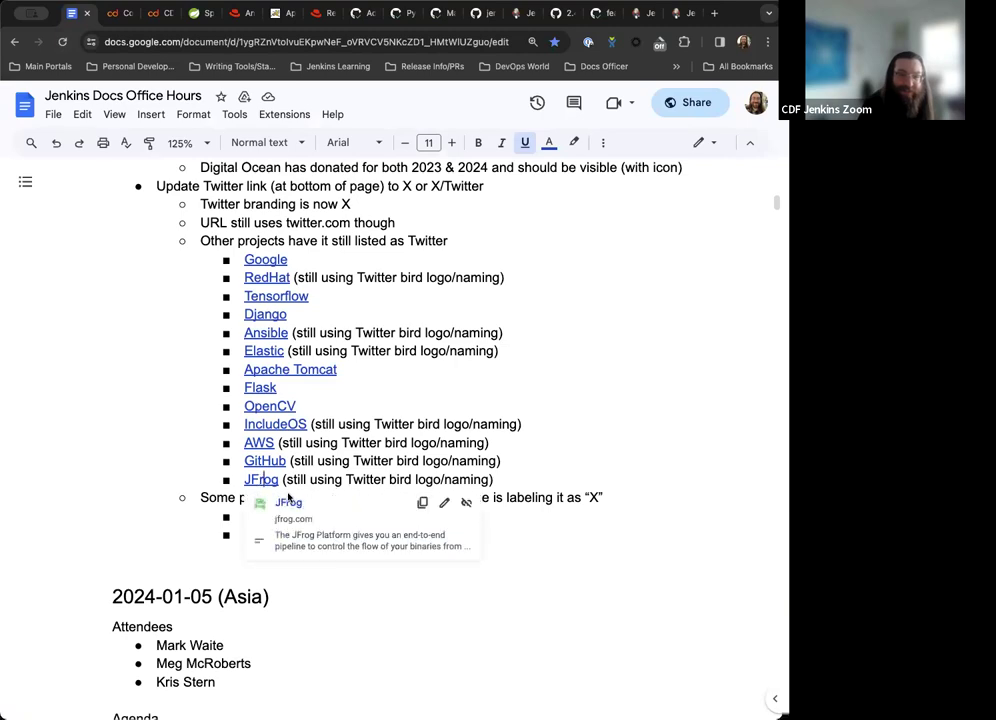
{"action": "left_click", "coordinate": [285, 503]}
{"action": "scroll", "coordinate": [285, 503], "scroll_direction": "down", "scroll_amount": 10}
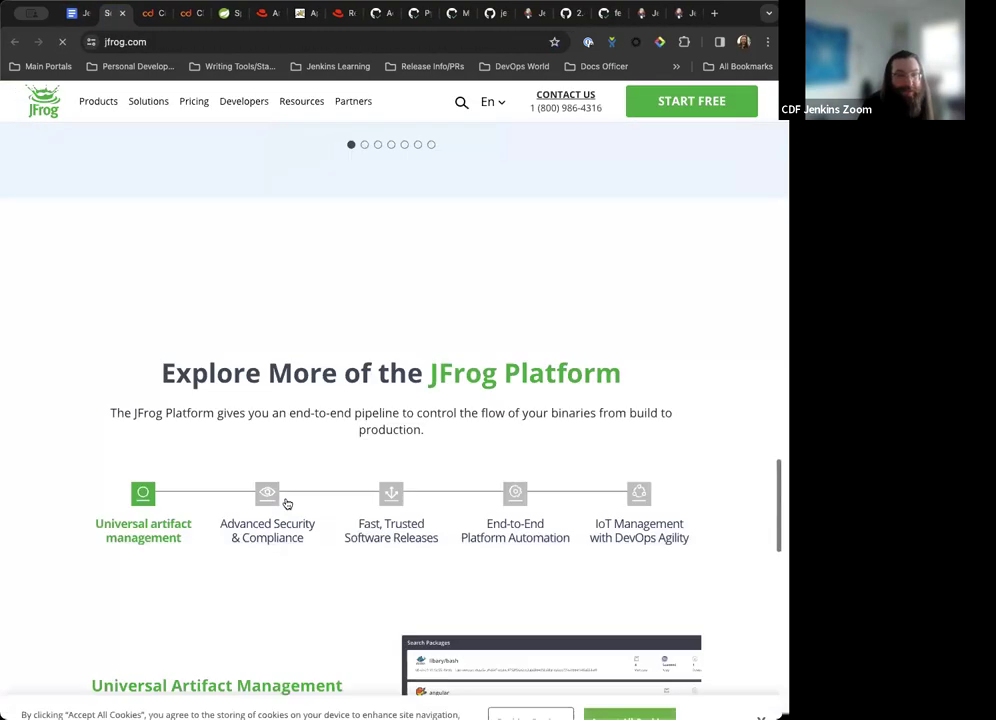
{"action": "scroll", "coordinate": [285, 503], "scroll_direction": "down", "scroll_amount": 15}
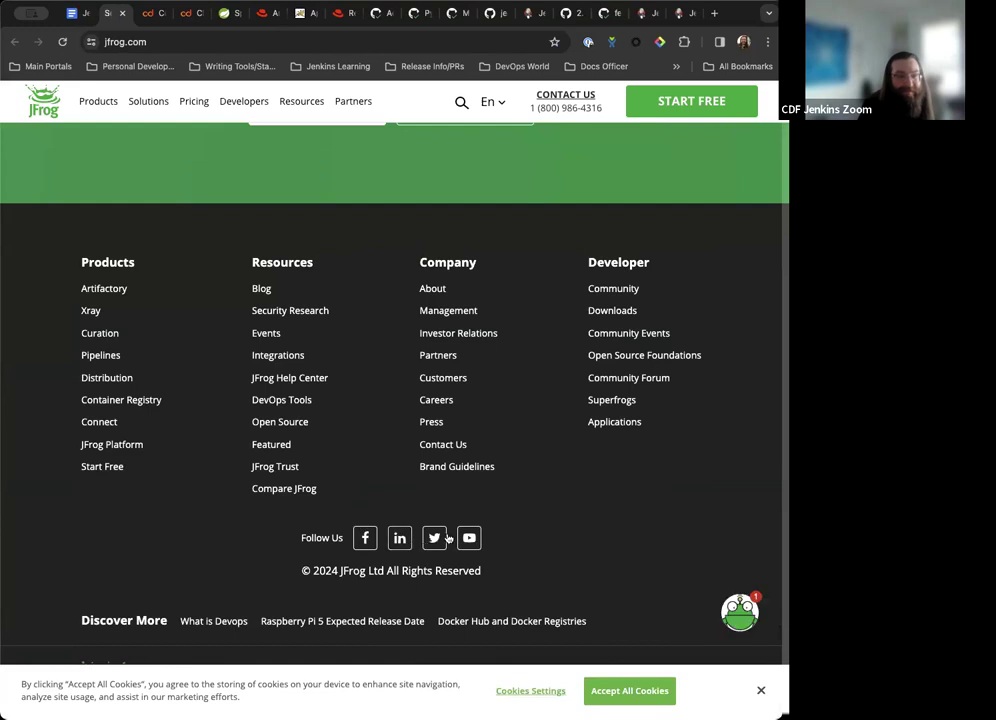
{"action": "left_click", "coordinate": [78, 18]}
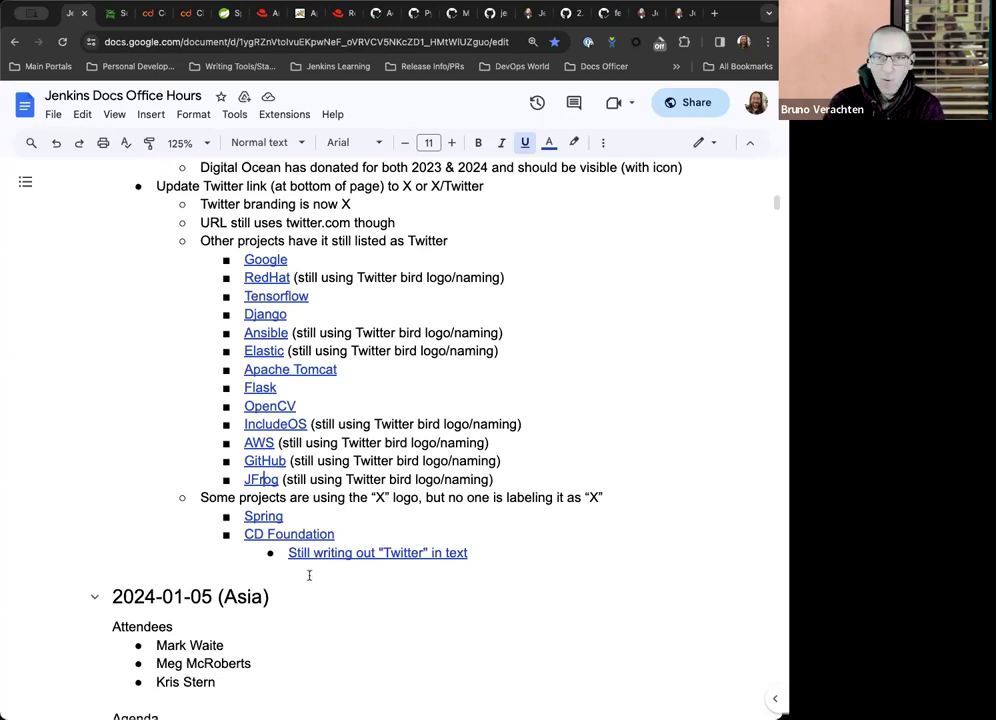
- Reopen the Continuous Spotlight blog post linked under CD Foundation and find its Where can we find you? links
{"action": "left_click", "coordinate": [372, 563]}
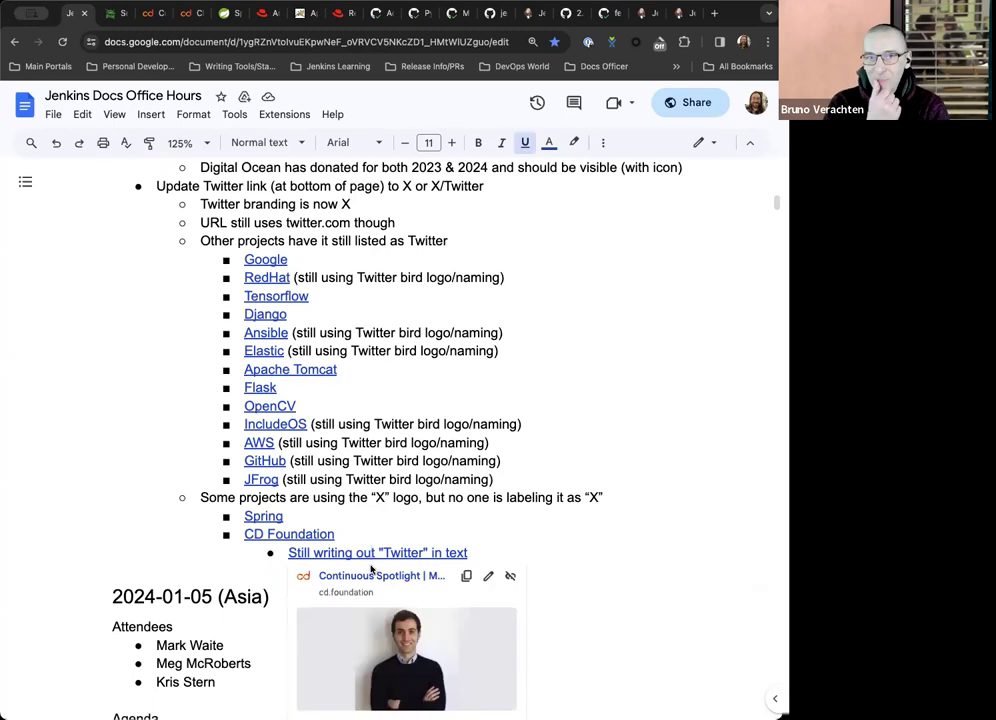
{"action": "left_click", "coordinate": [364, 577]}
{"action": "scroll", "coordinate": [364, 577], "scroll_direction": "down", "scroll_amount": 15}
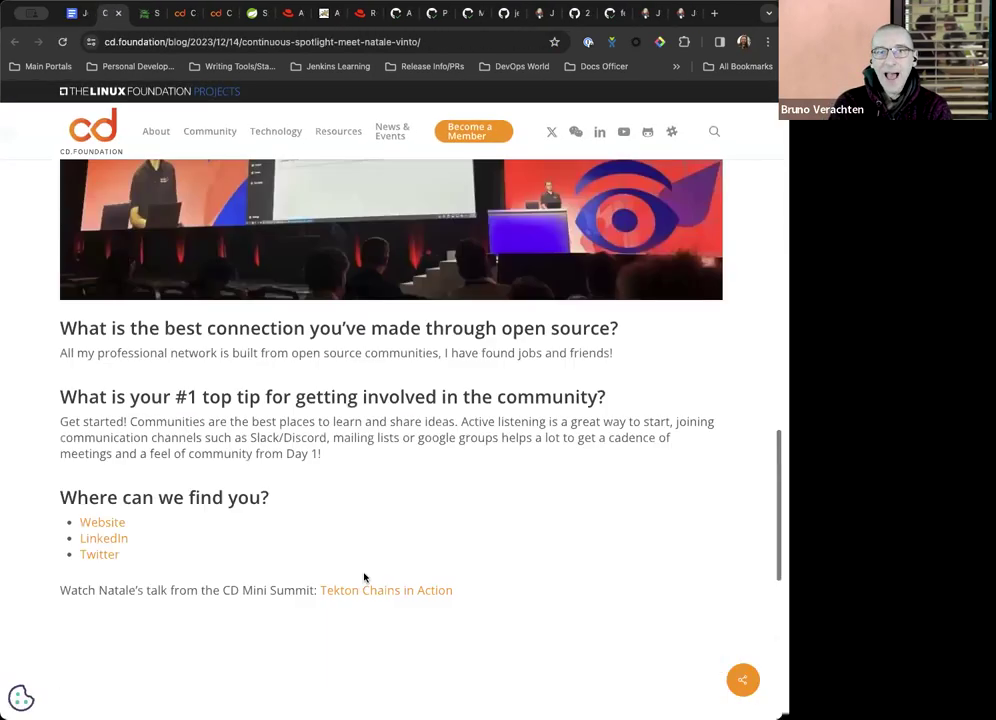
{"action": "scroll", "coordinate": [364, 577], "scroll_direction": "up", "scroll_amount": 3}
{"action": "scroll", "coordinate": [364, 577], "scroll_direction": "up", "scroll_amount": 2}
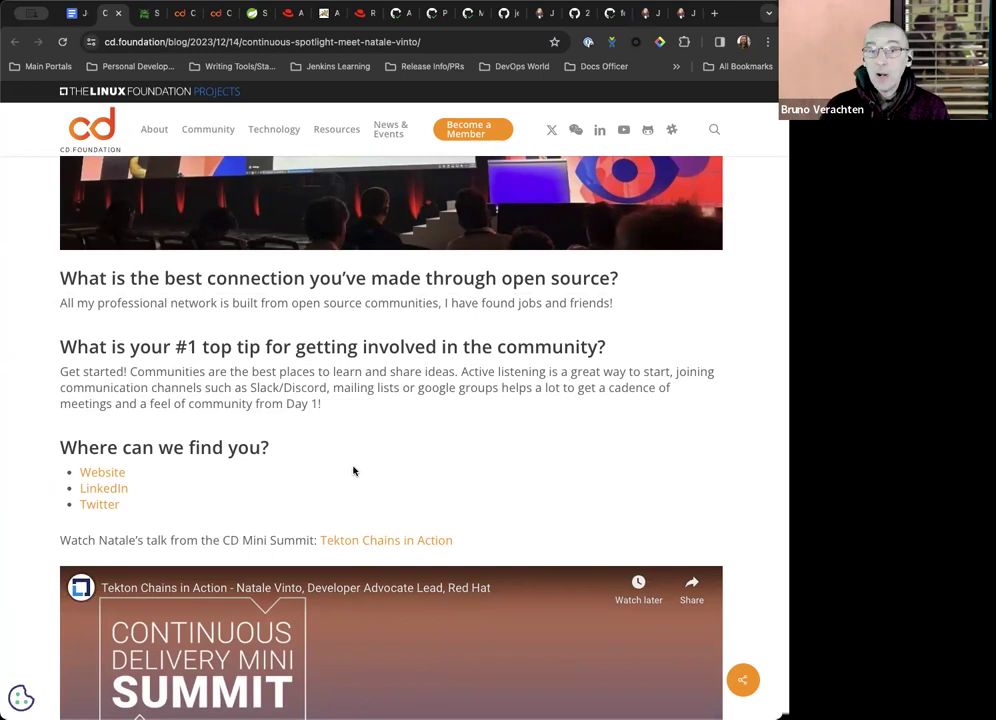
- Follow the blog post's Twitter link, check the web address on the profile and home pages, and close that page
{"action": "scroll", "coordinate": [353, 471], "scroll_direction": "down", "scroll_amount": 1}
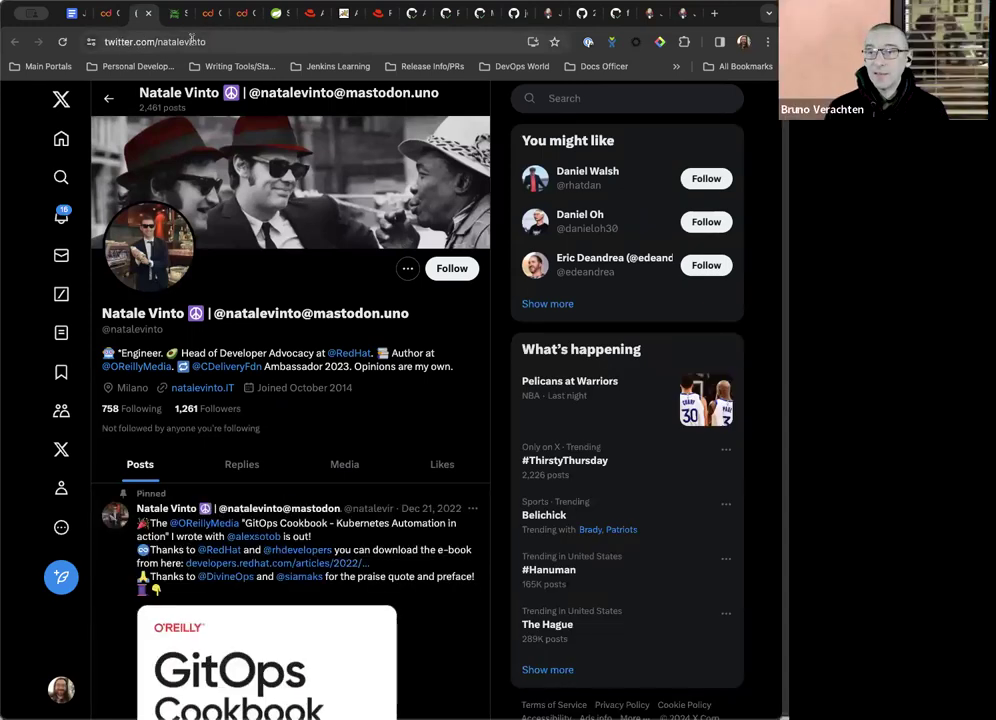
{"action": "left_click", "coordinate": [140, 42]}
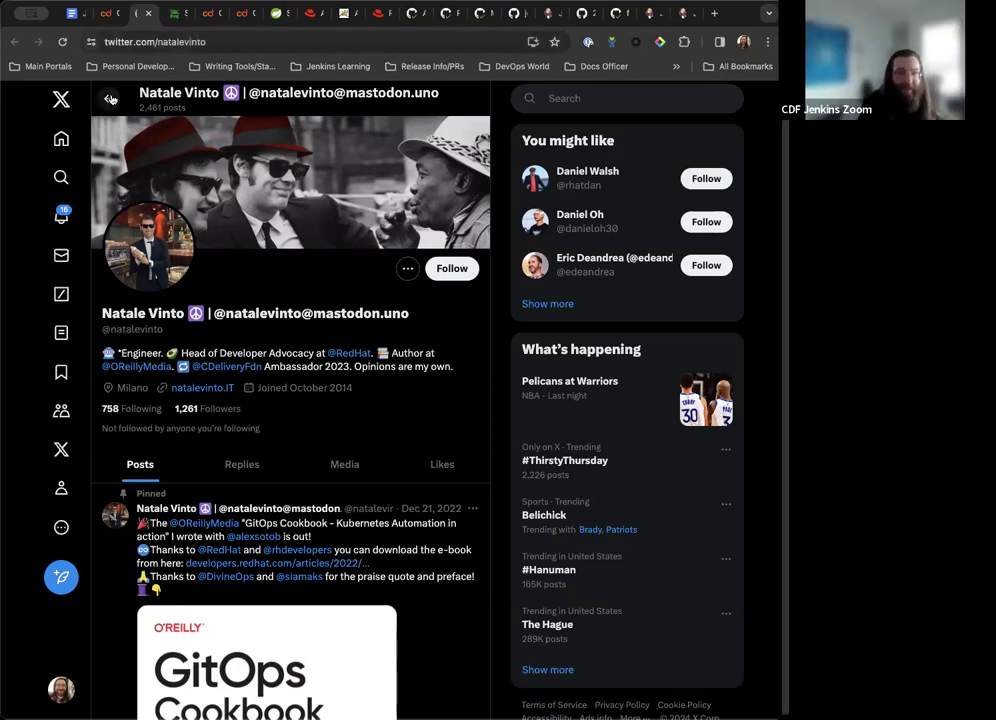
{"action": "key", "text": "Return"}
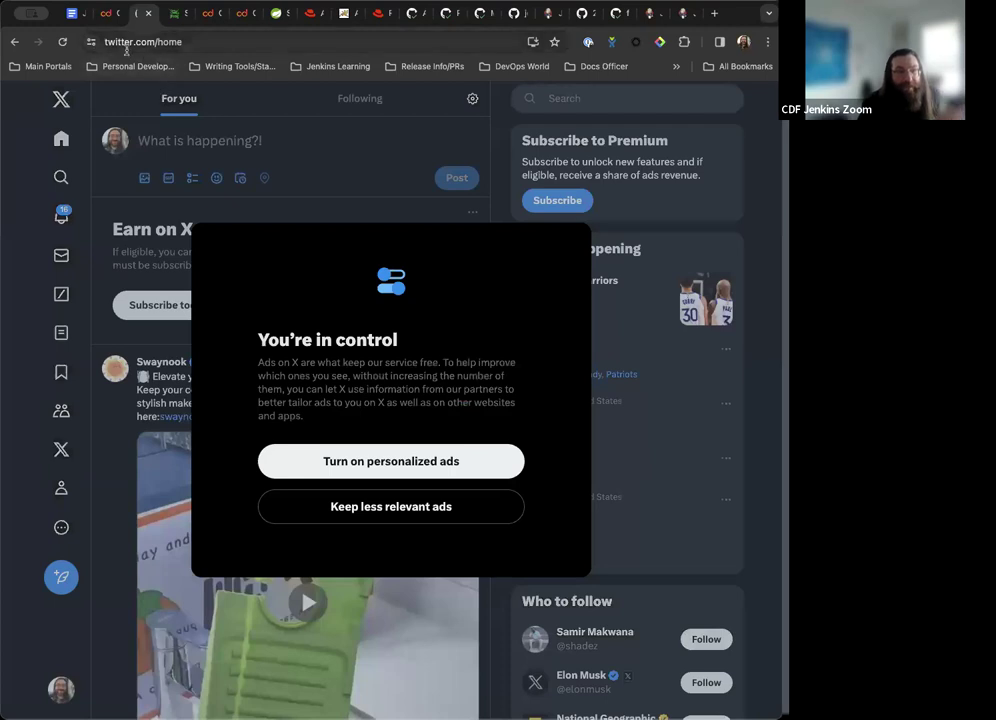
{"action": "left_click", "coordinate": [147, 14]}
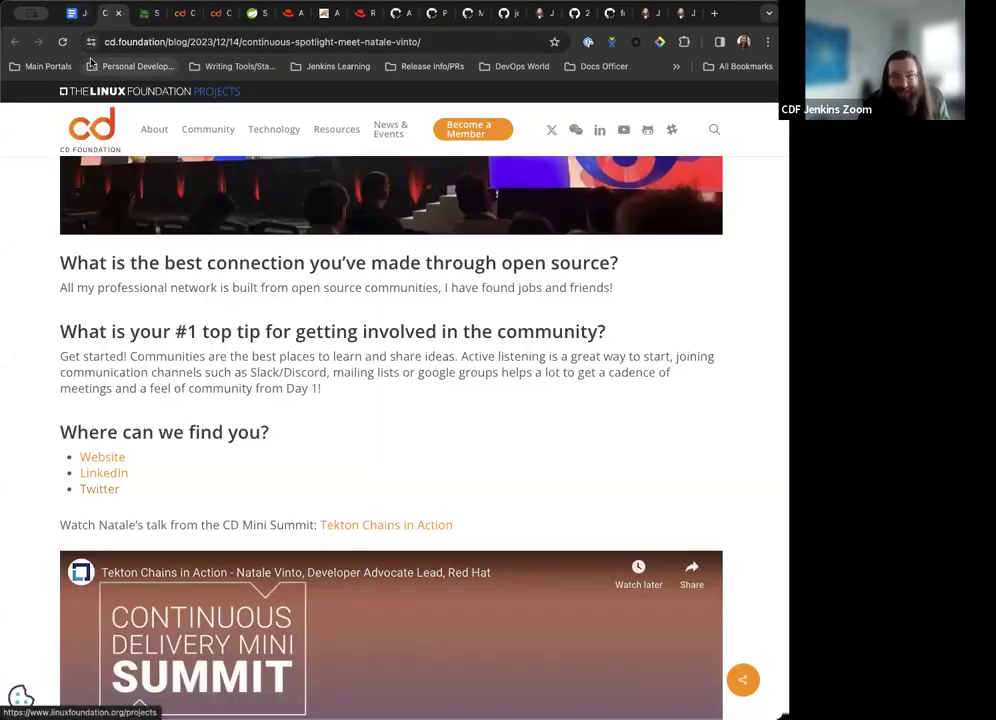
- Go back to the meeting notes and return to the start of the 2024-01-11 (EU/US) agenda
{"action": "key", "text": "ctrl+shift+Tab"}
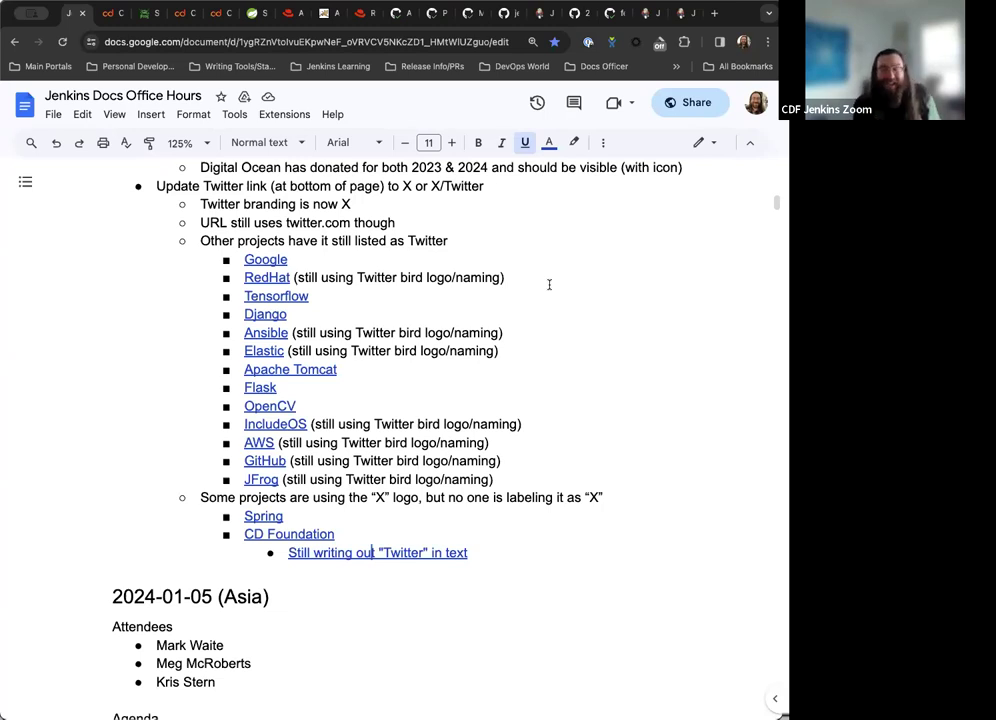
{"action": "scroll", "coordinate": [470, 368], "scroll_direction": "up", "scroll_amount": 2}
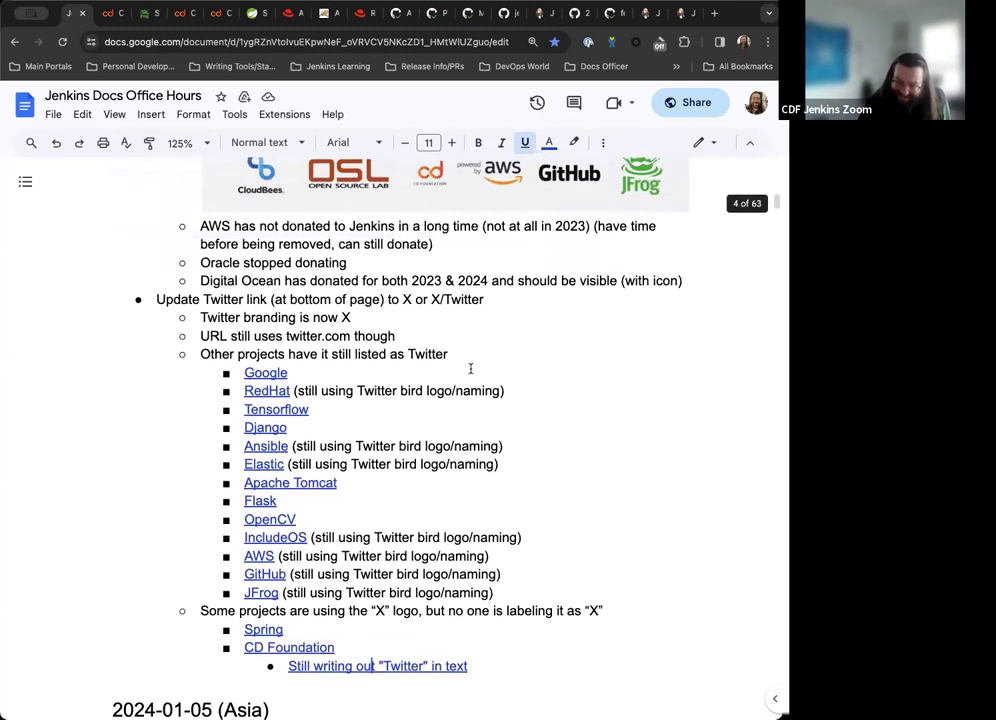
{"action": "scroll", "coordinate": [470, 368], "scroll_direction": "up", "scroll_amount": 15}
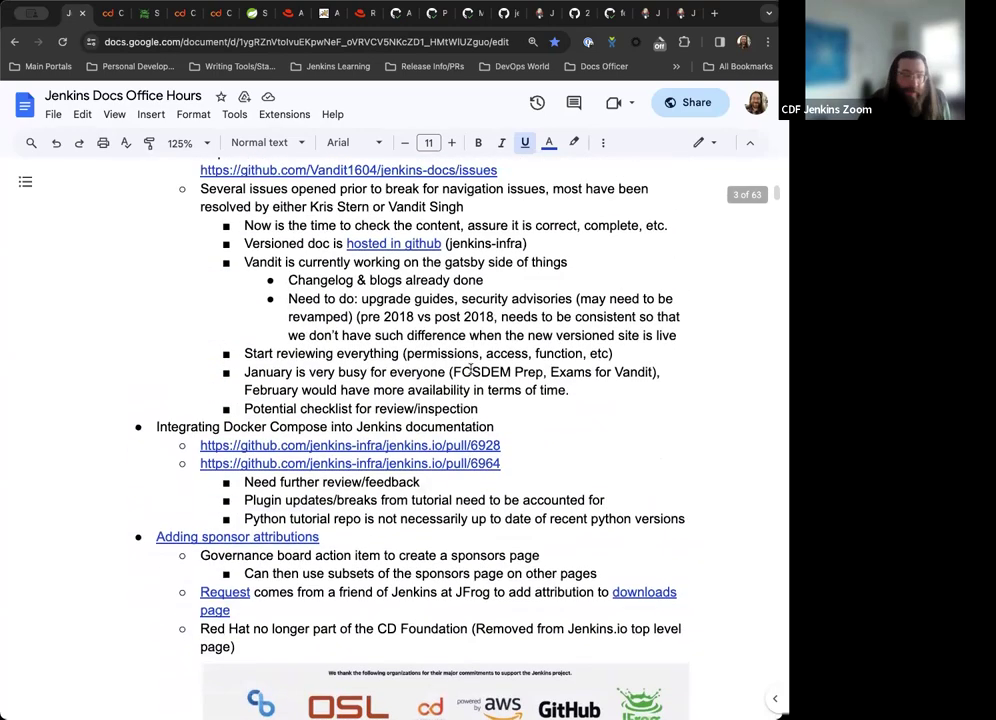
{"action": "scroll", "coordinate": [470, 369], "scroll_direction": "up", "scroll_amount": 3}
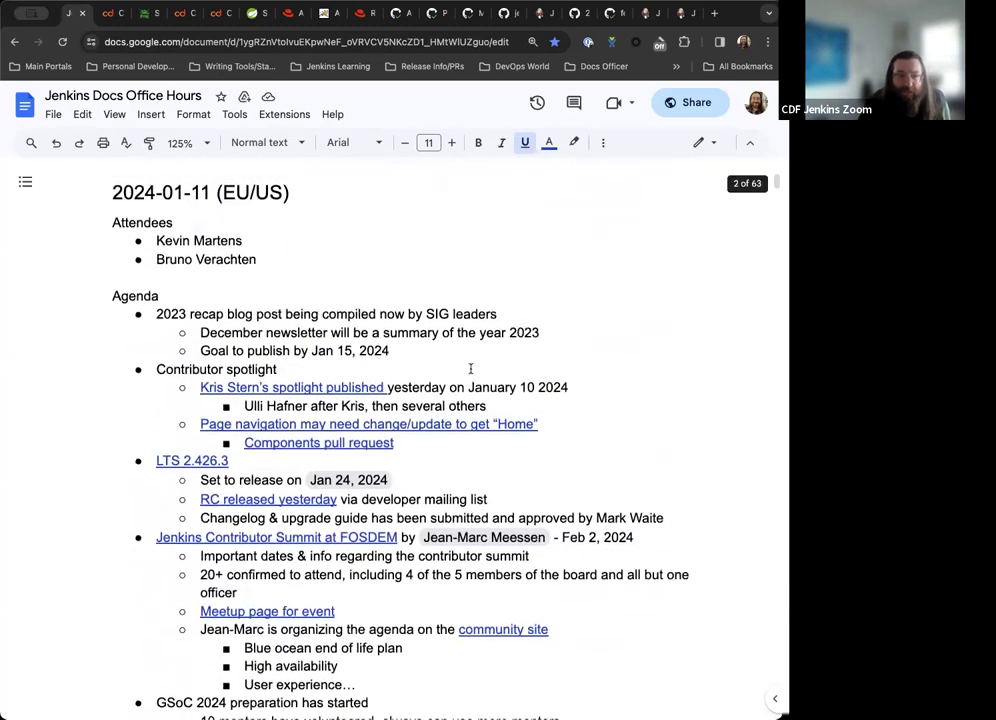